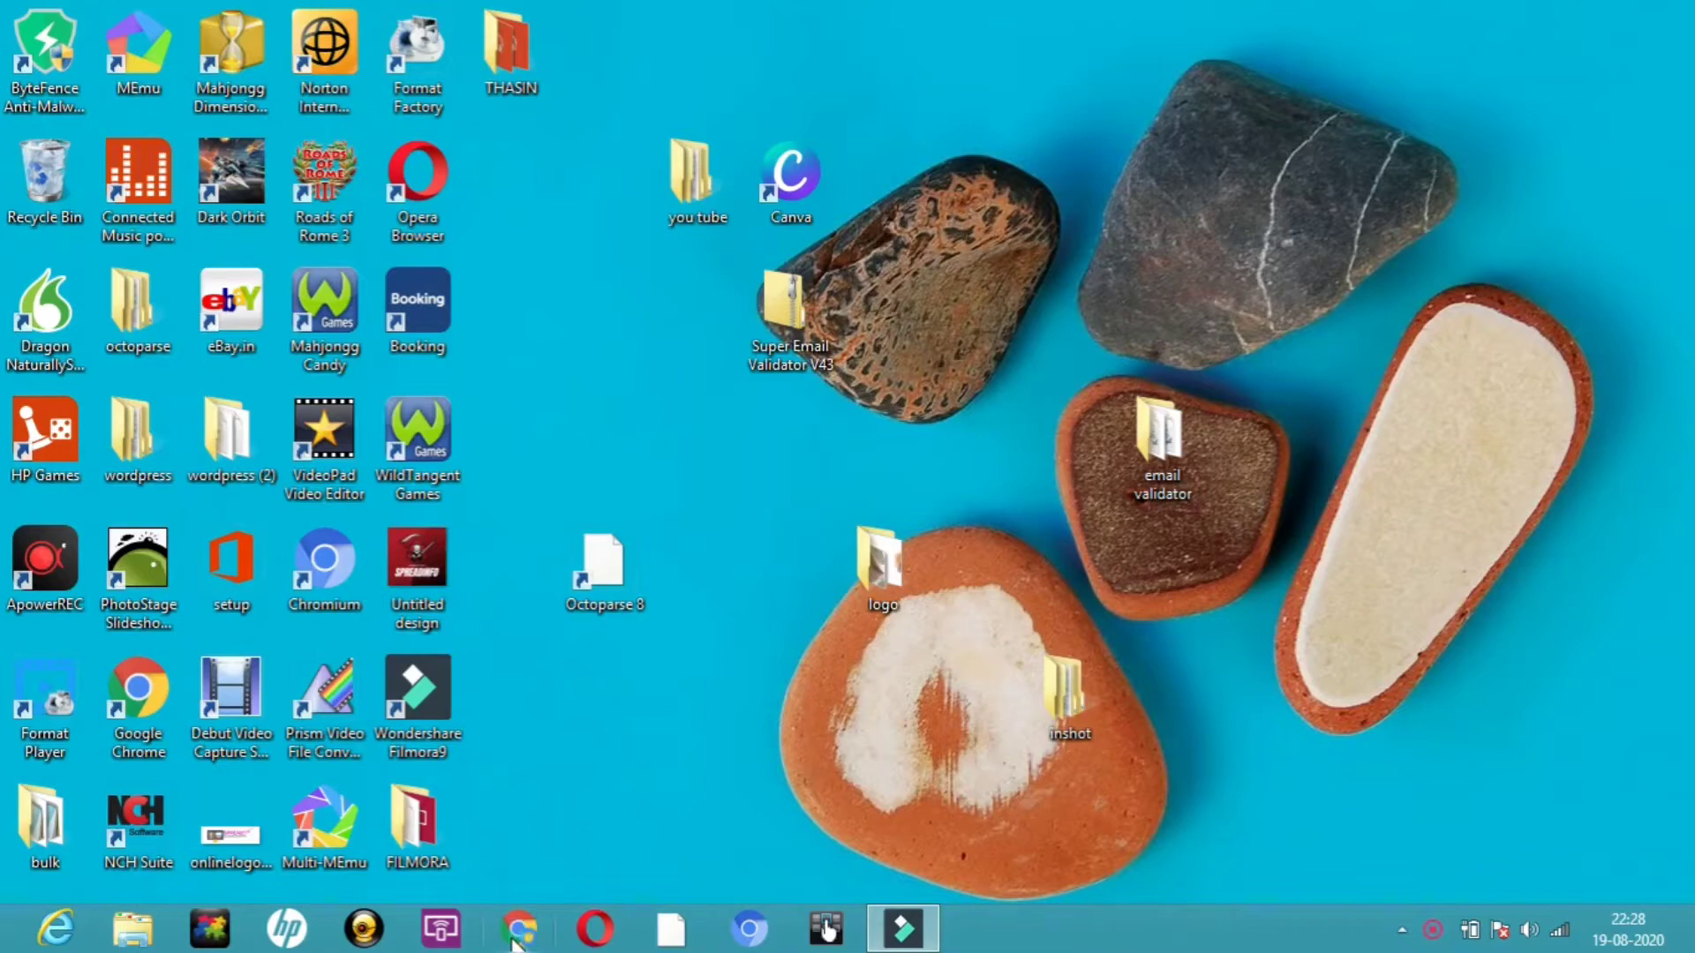
Open Chrome and go to renderforest.com.
{"action": "left_click", "coordinate": [515, 935]}
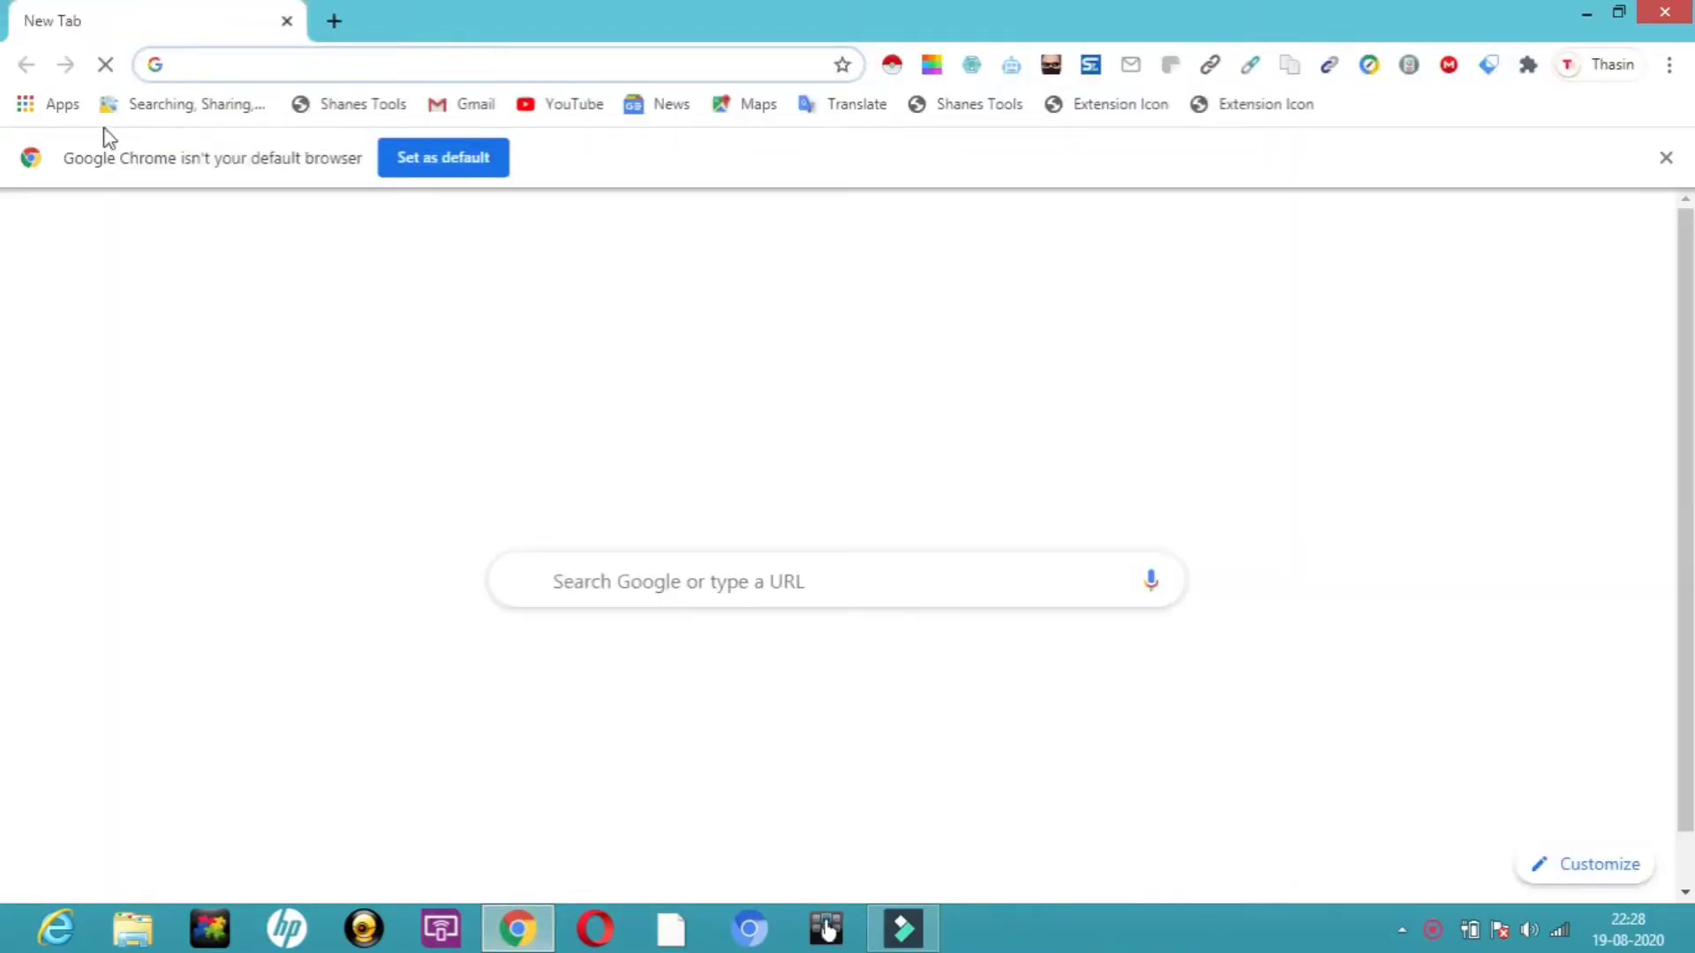
{"action": "left_click", "coordinate": [207, 77]}
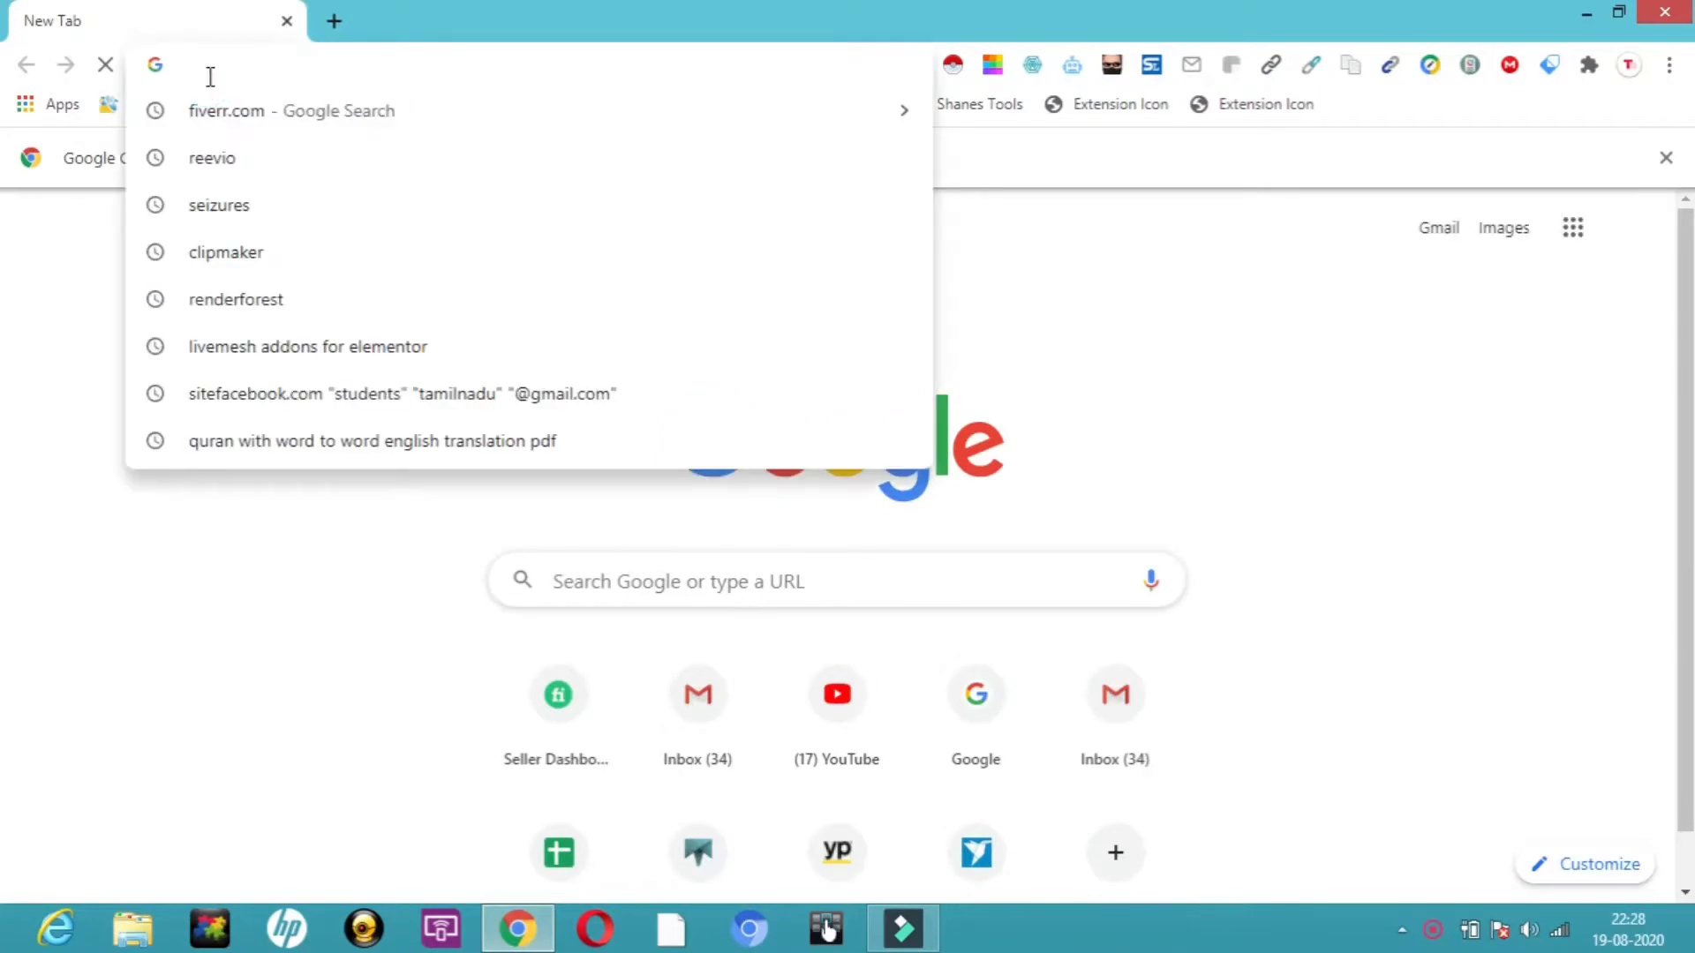
{"action": "type", "text": "rend"}
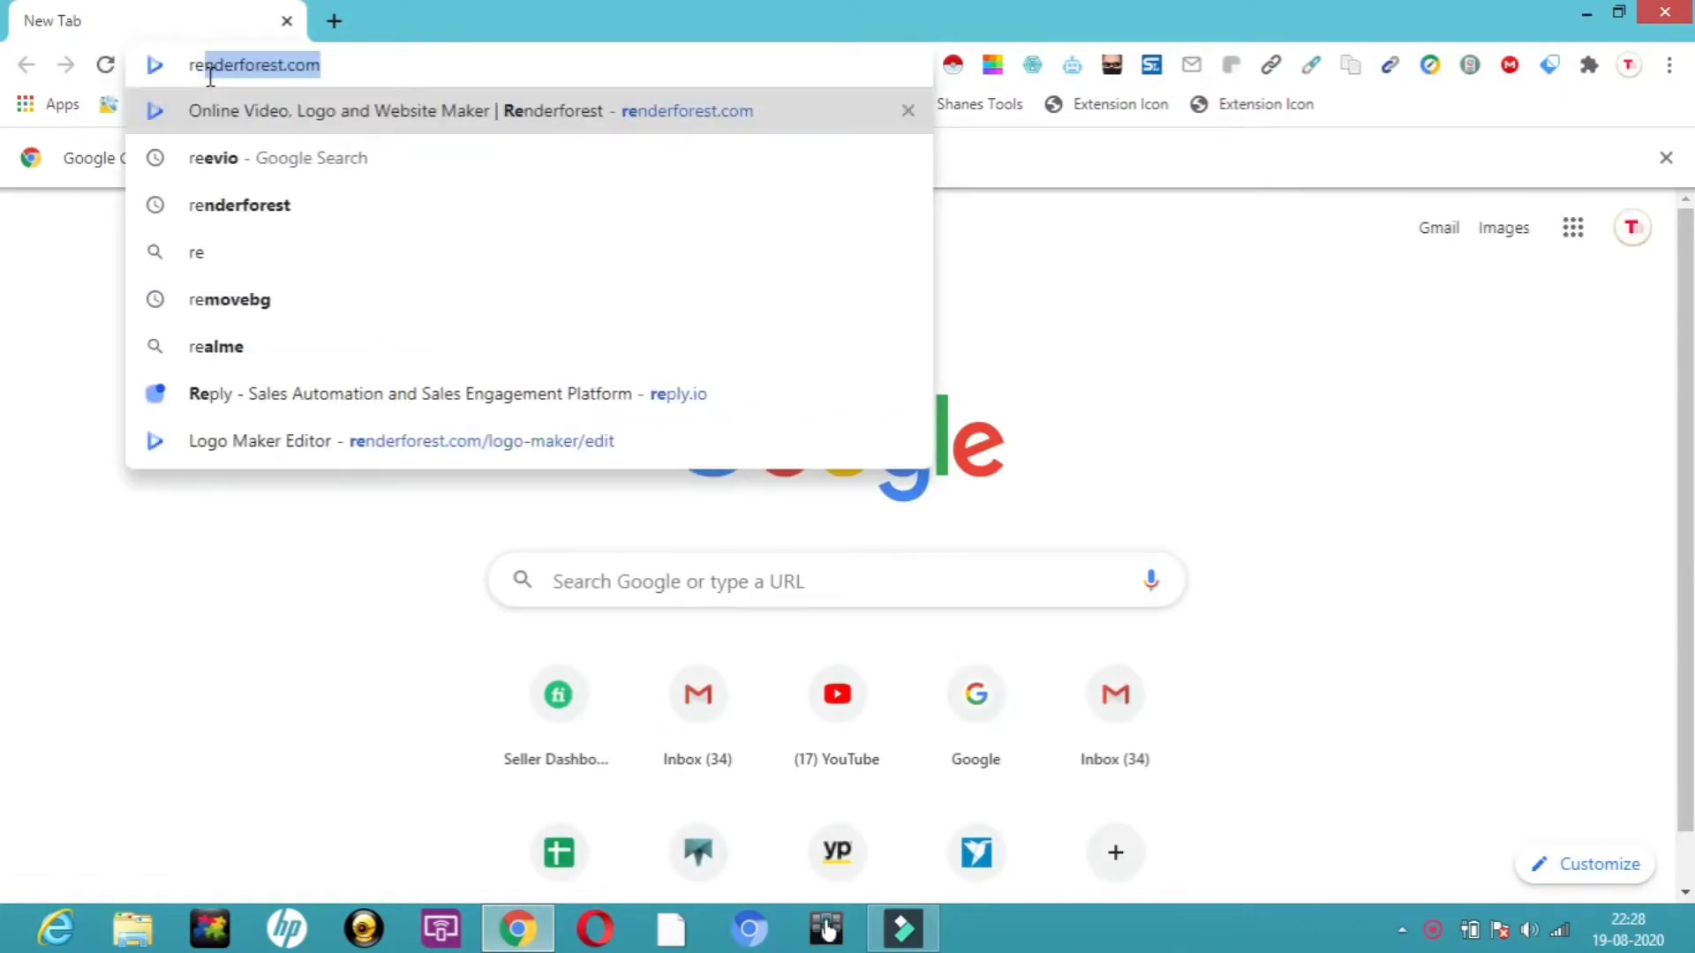
{"action": "type", "text": "er"}
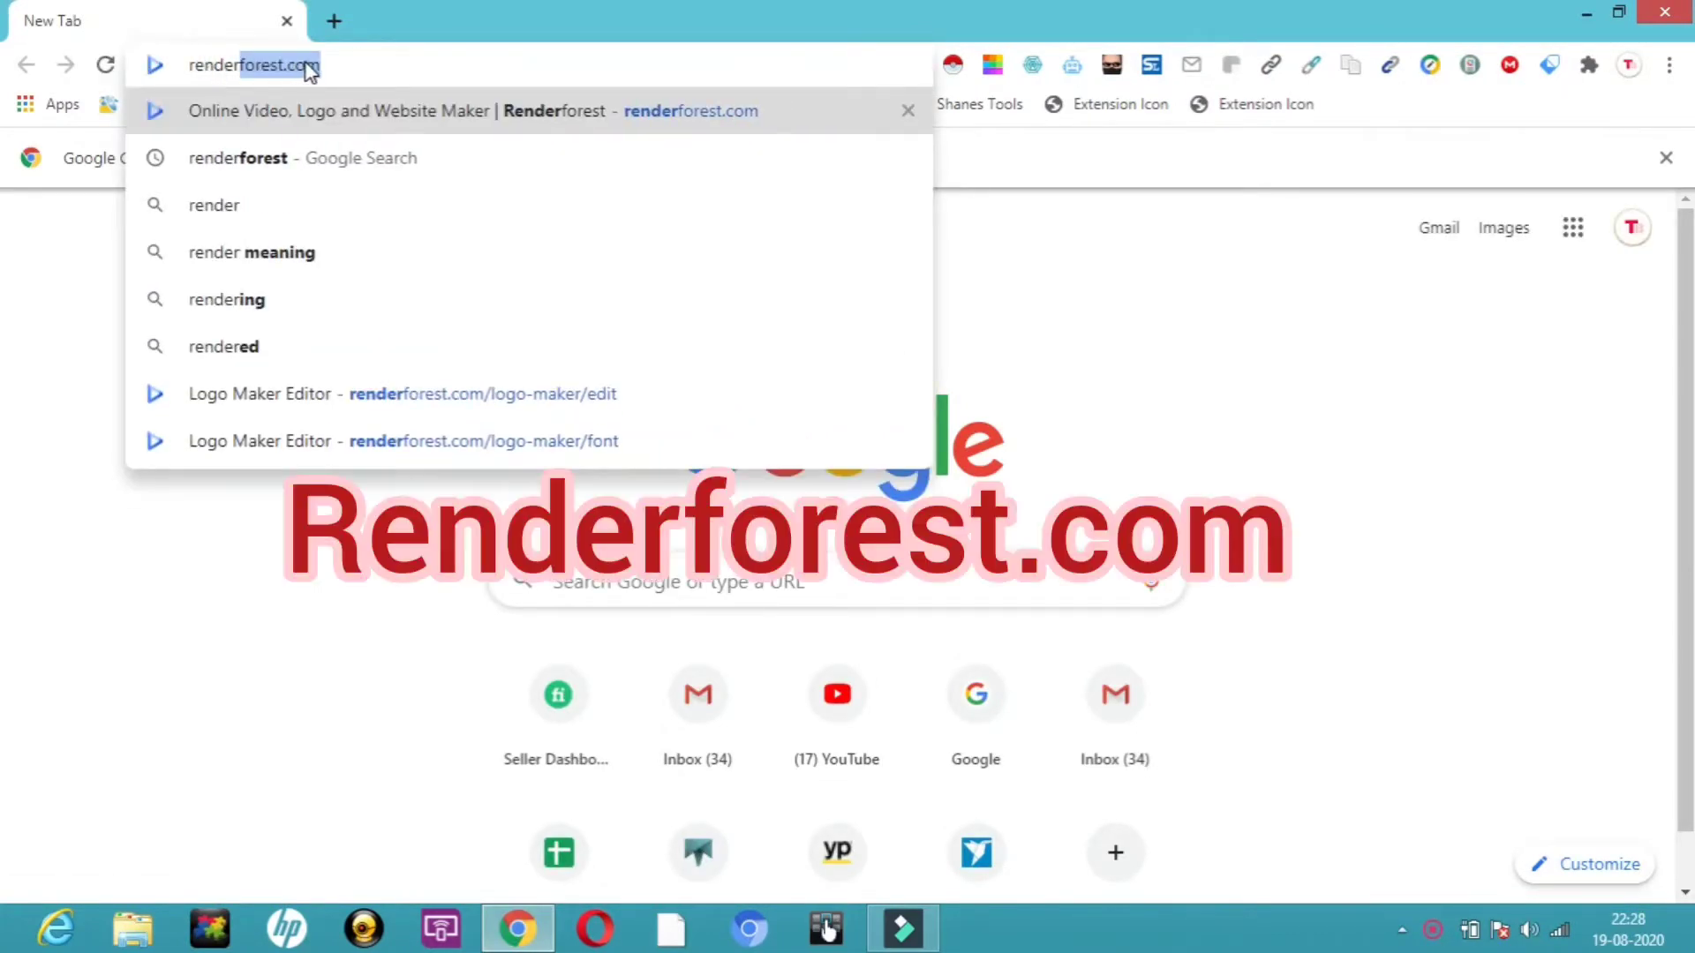
{"action": "key", "text": "Return"}
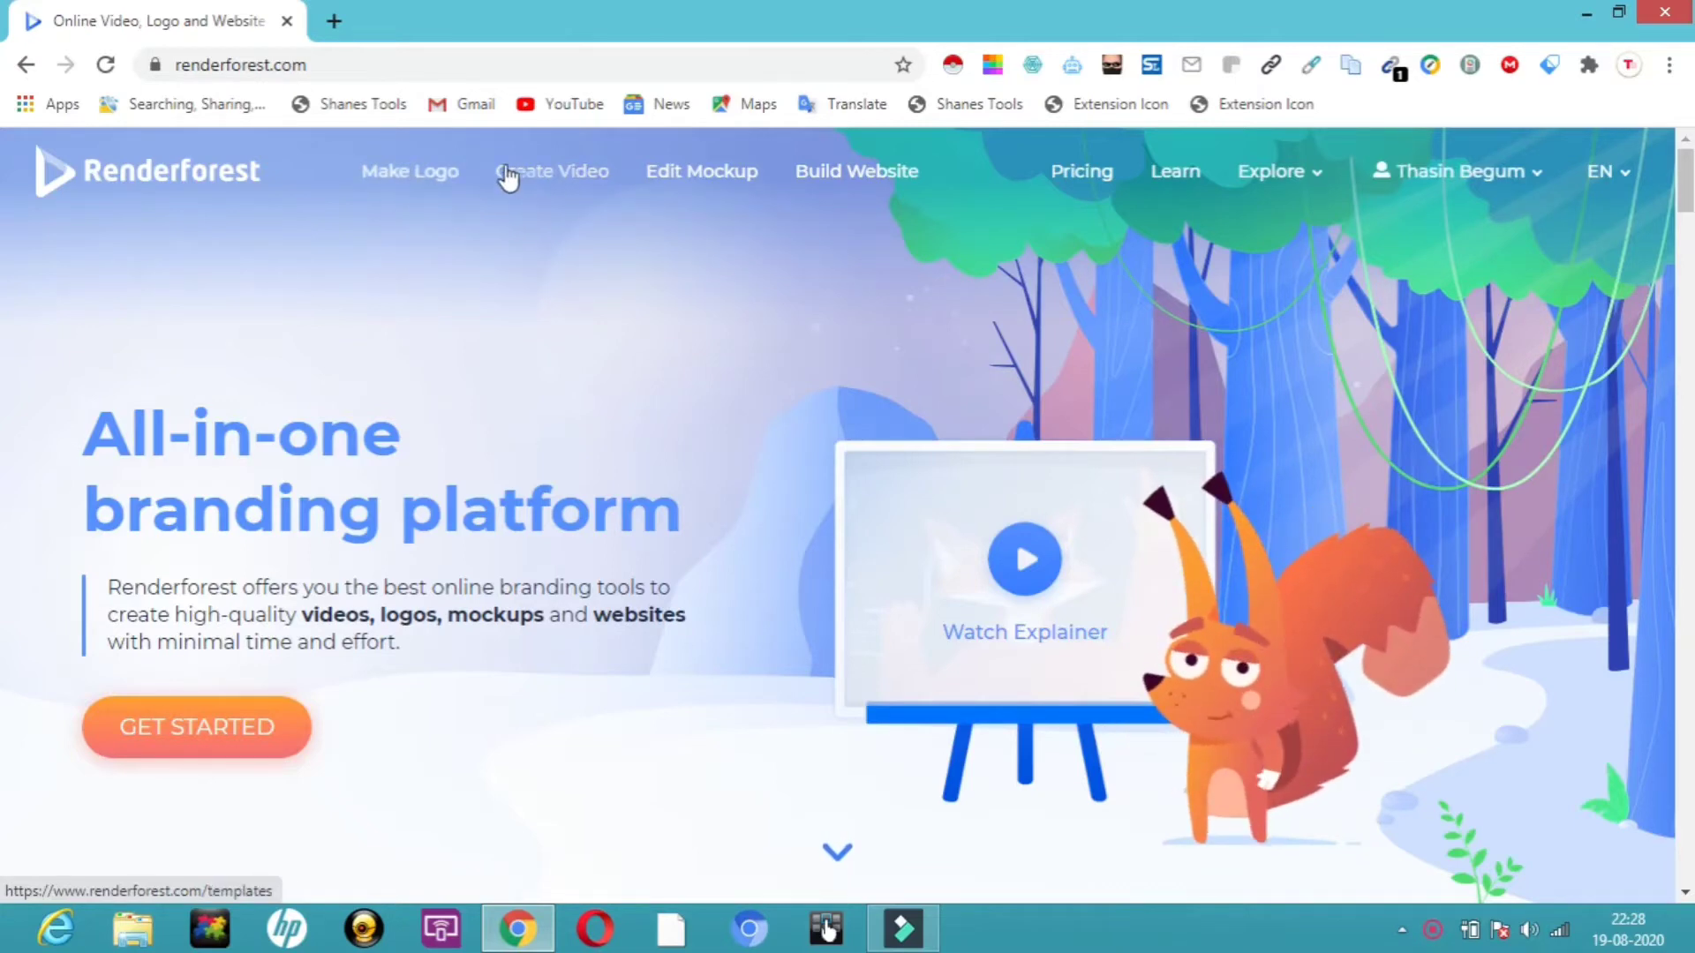
Start a new logo, entering spreadinfo as the company name and 'learn explore and grow high' as the tagline.
{"action": "left_click", "coordinate": [429, 181]}
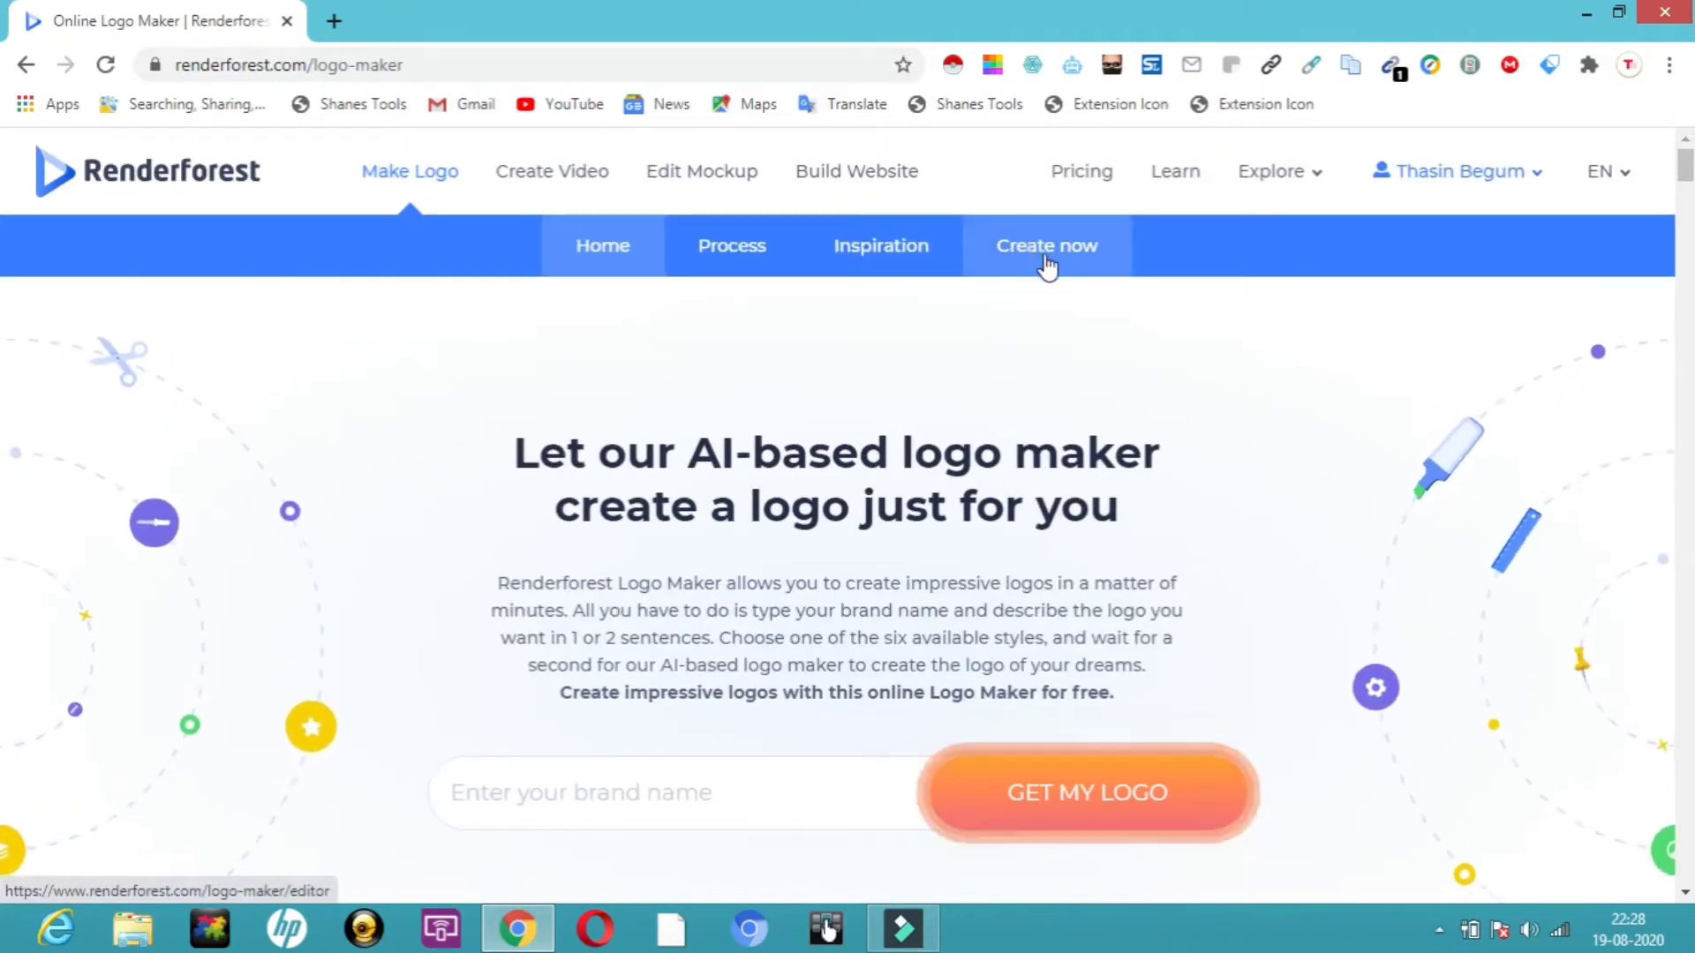
{"action": "left_click", "coordinate": [1042, 262]}
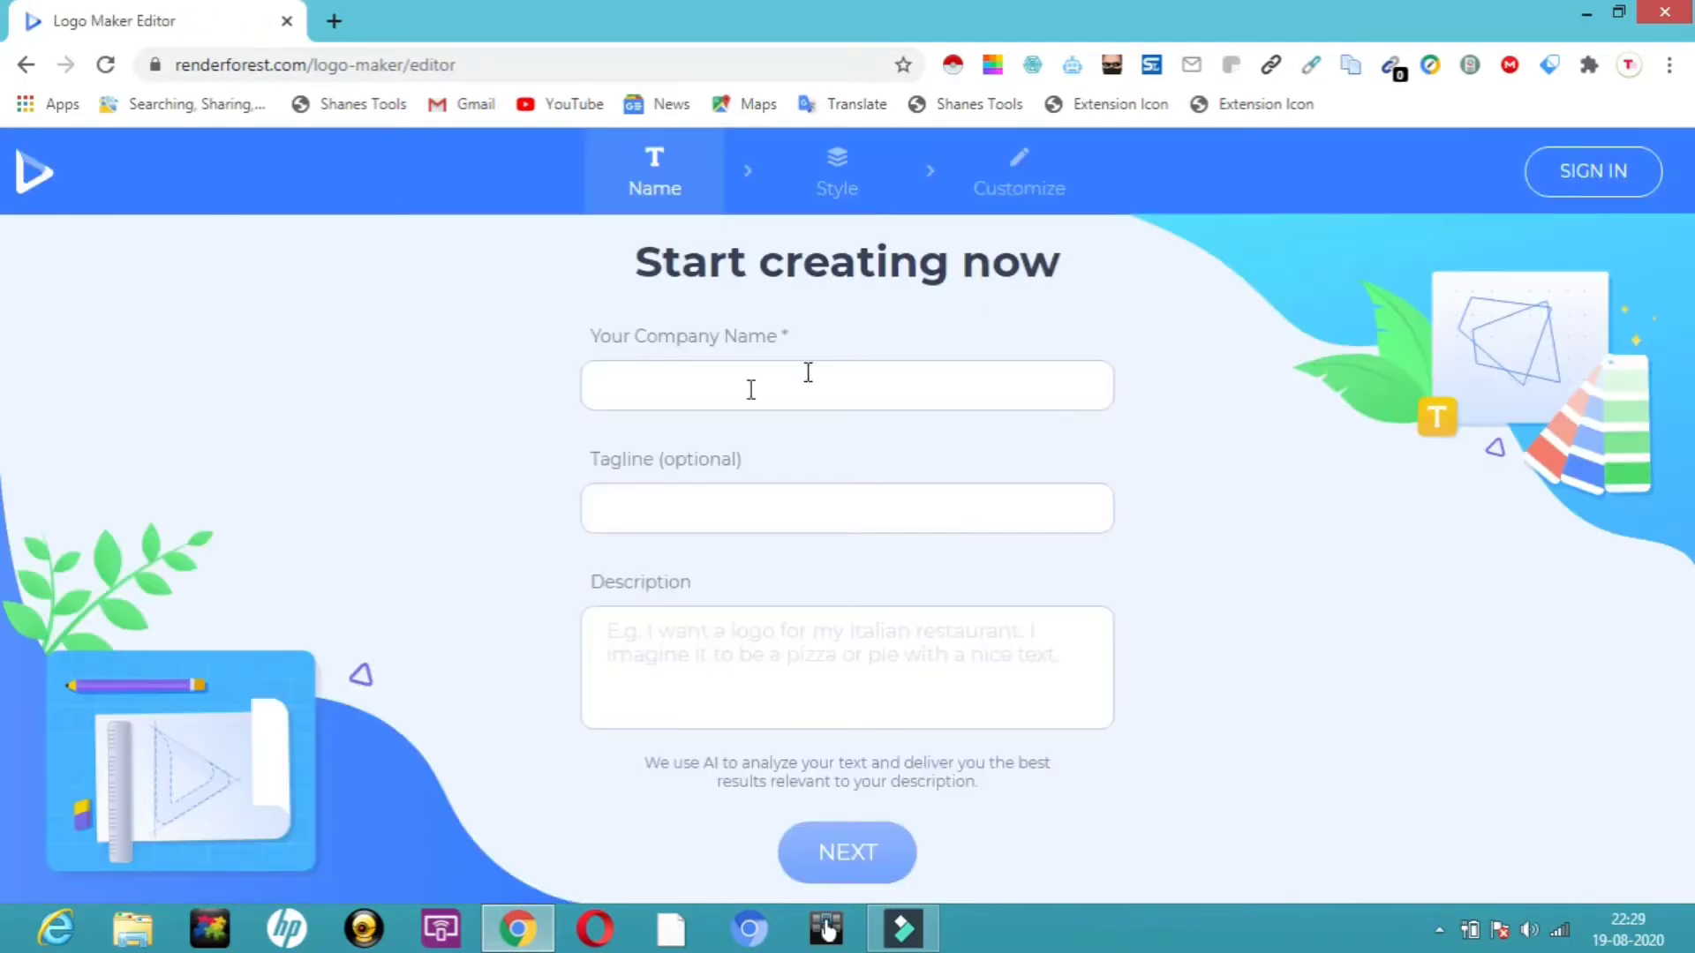
{"action": "left_click", "coordinate": [632, 393]}
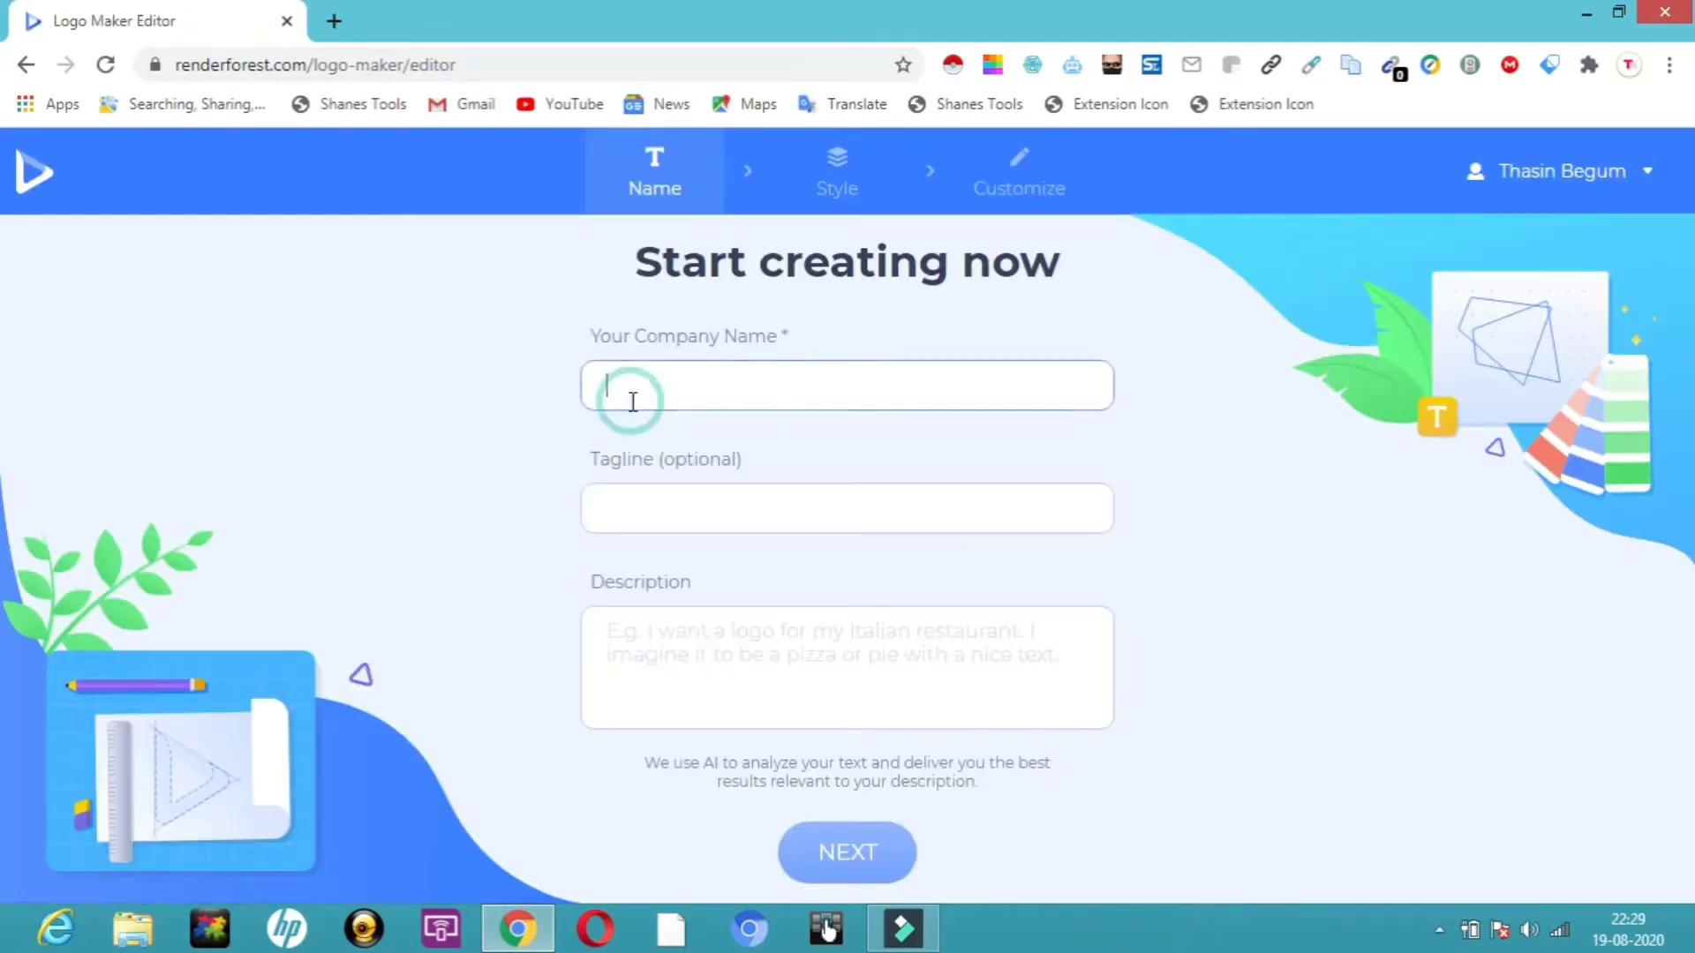
{"action": "type", "text": "spreadinfo"}
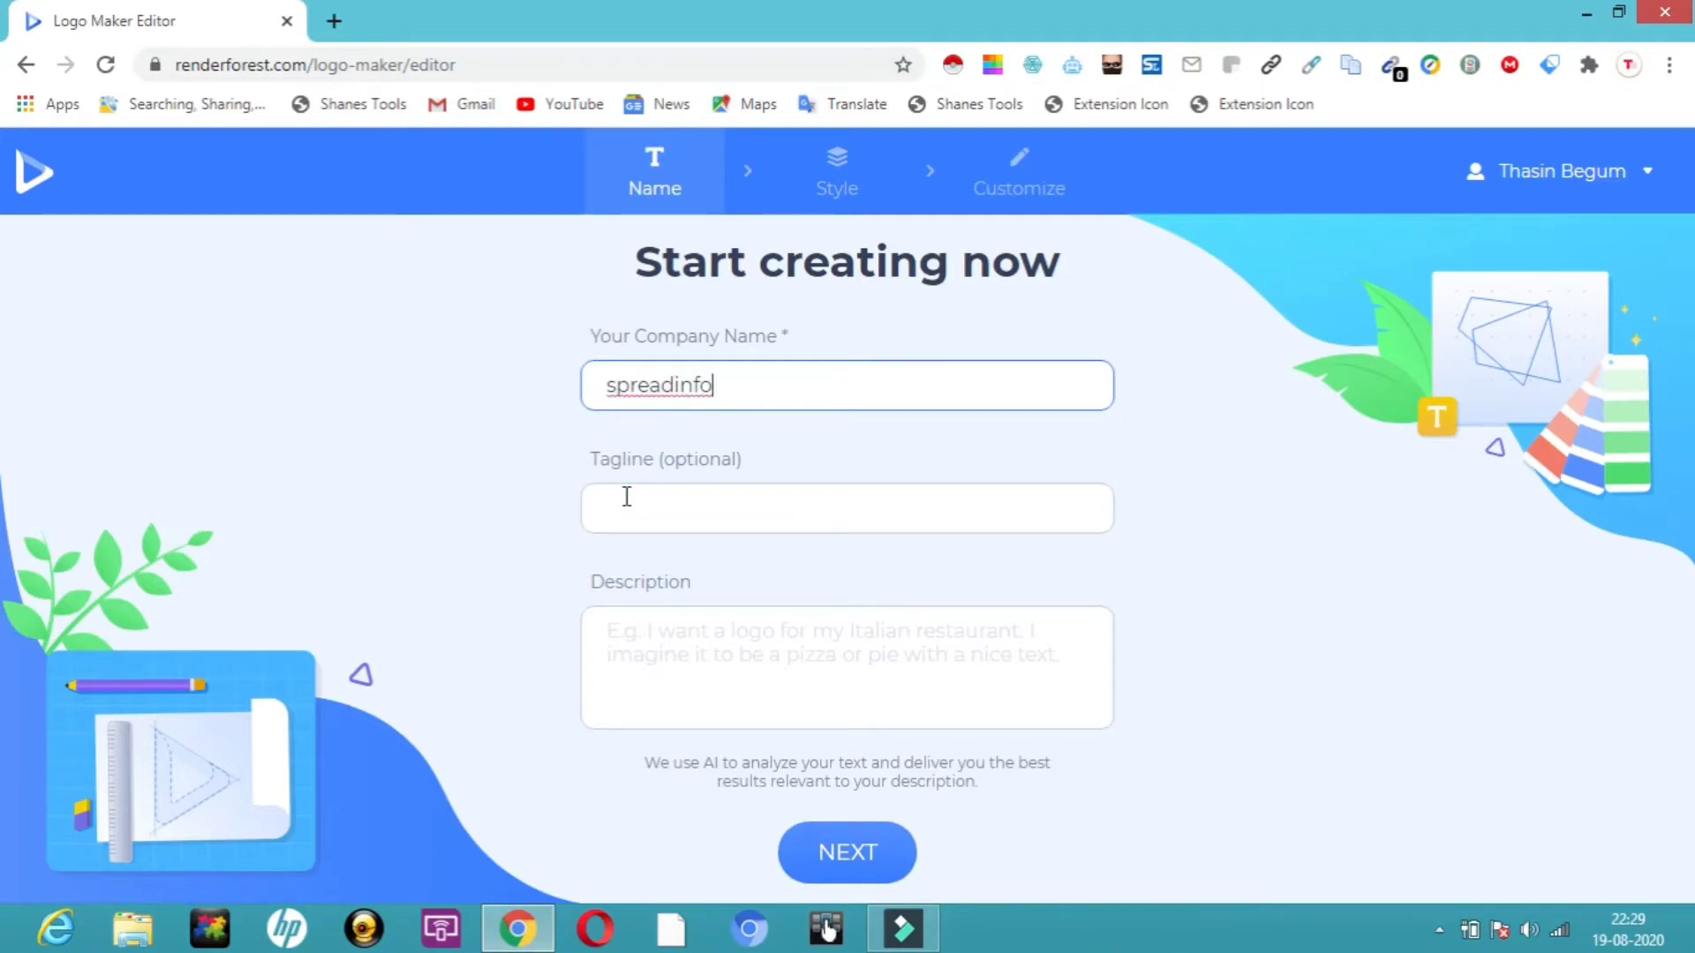
{"action": "left_click", "coordinate": [626, 497]}
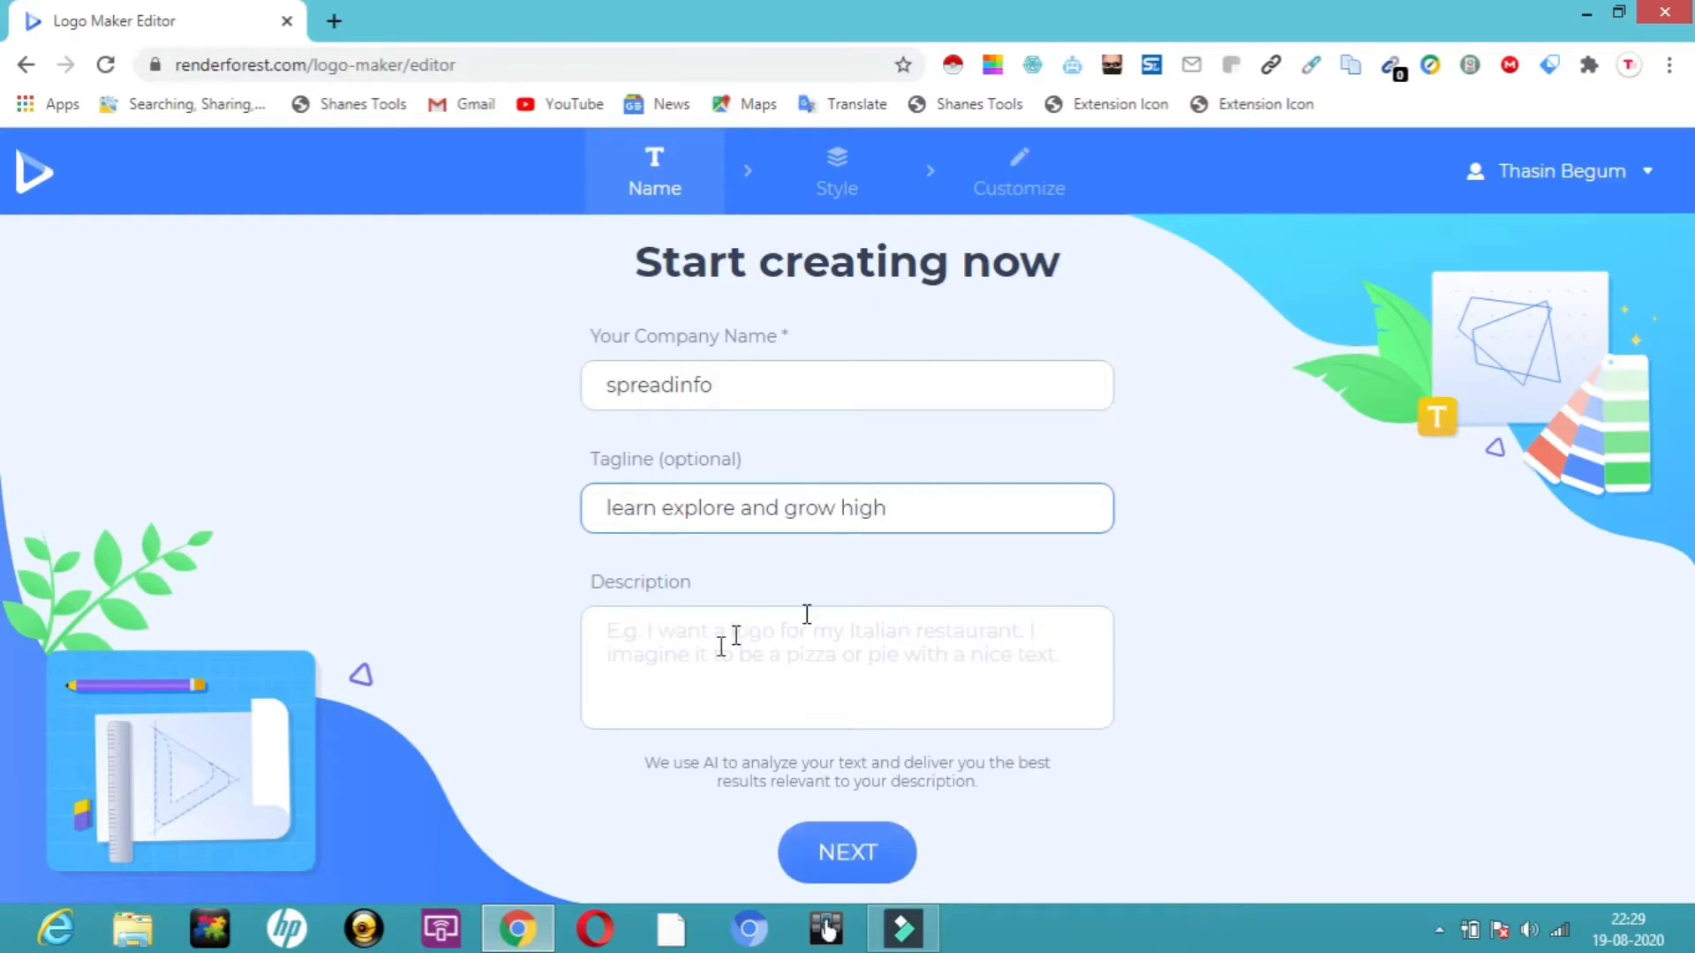
{"action": "left_click", "coordinate": [847, 874]}
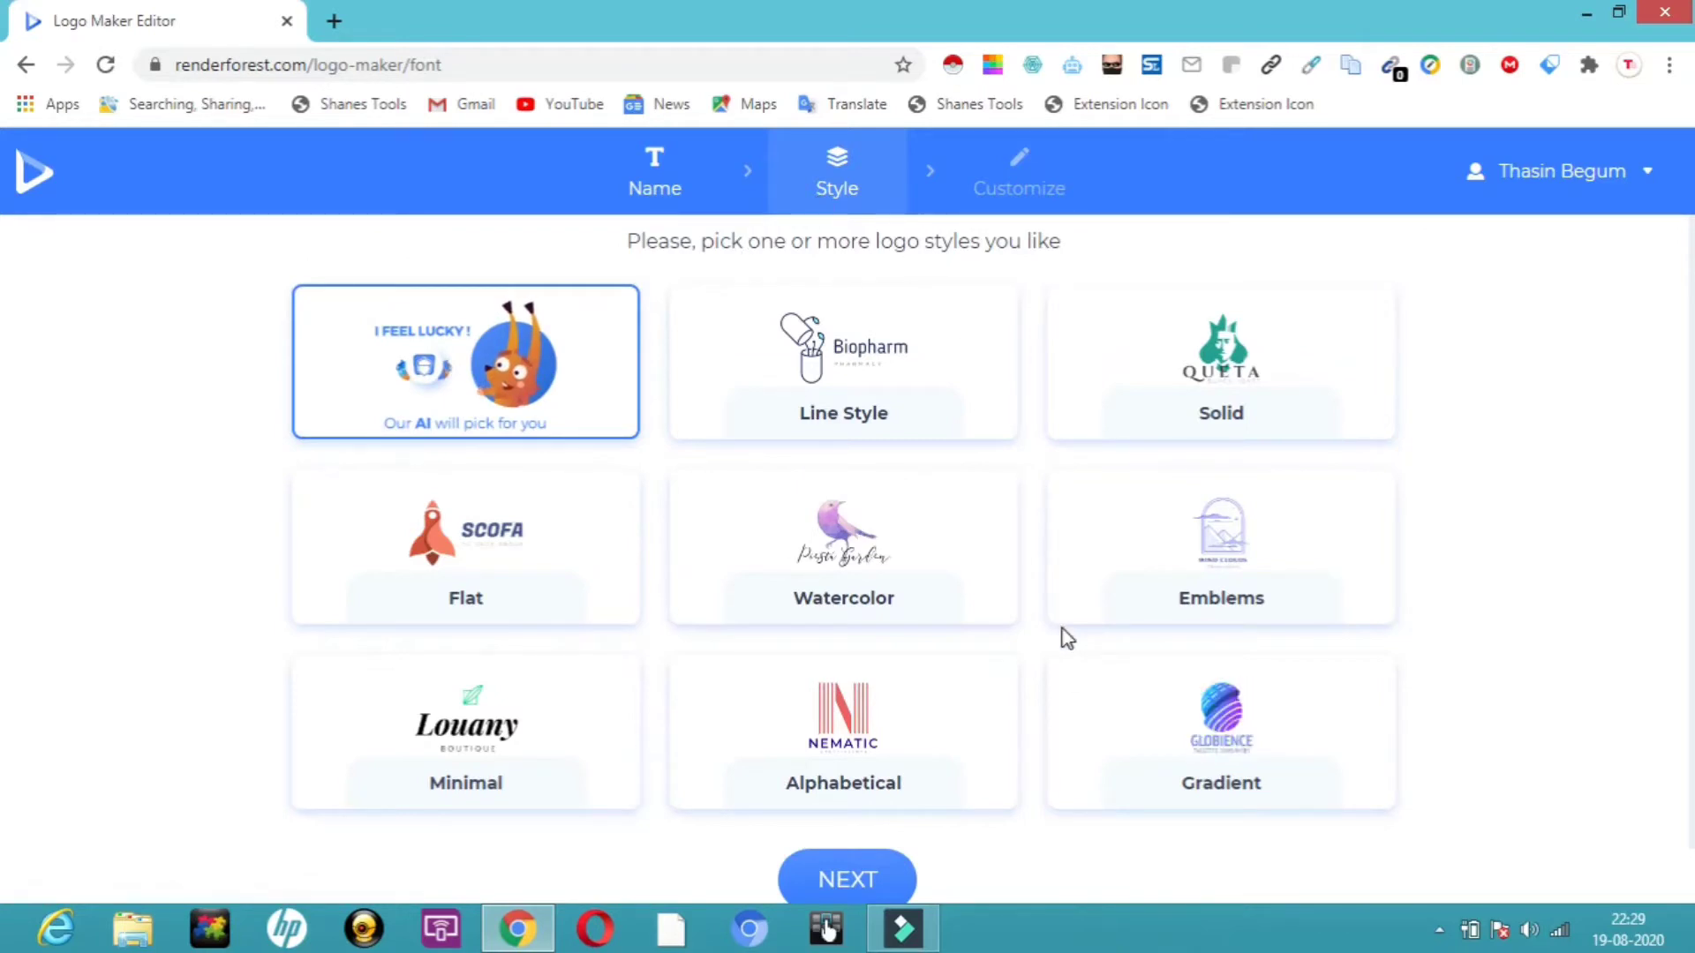
Select the Gradient logo style and continue to the generated designs.
{"action": "left_click", "coordinate": [1209, 729]}
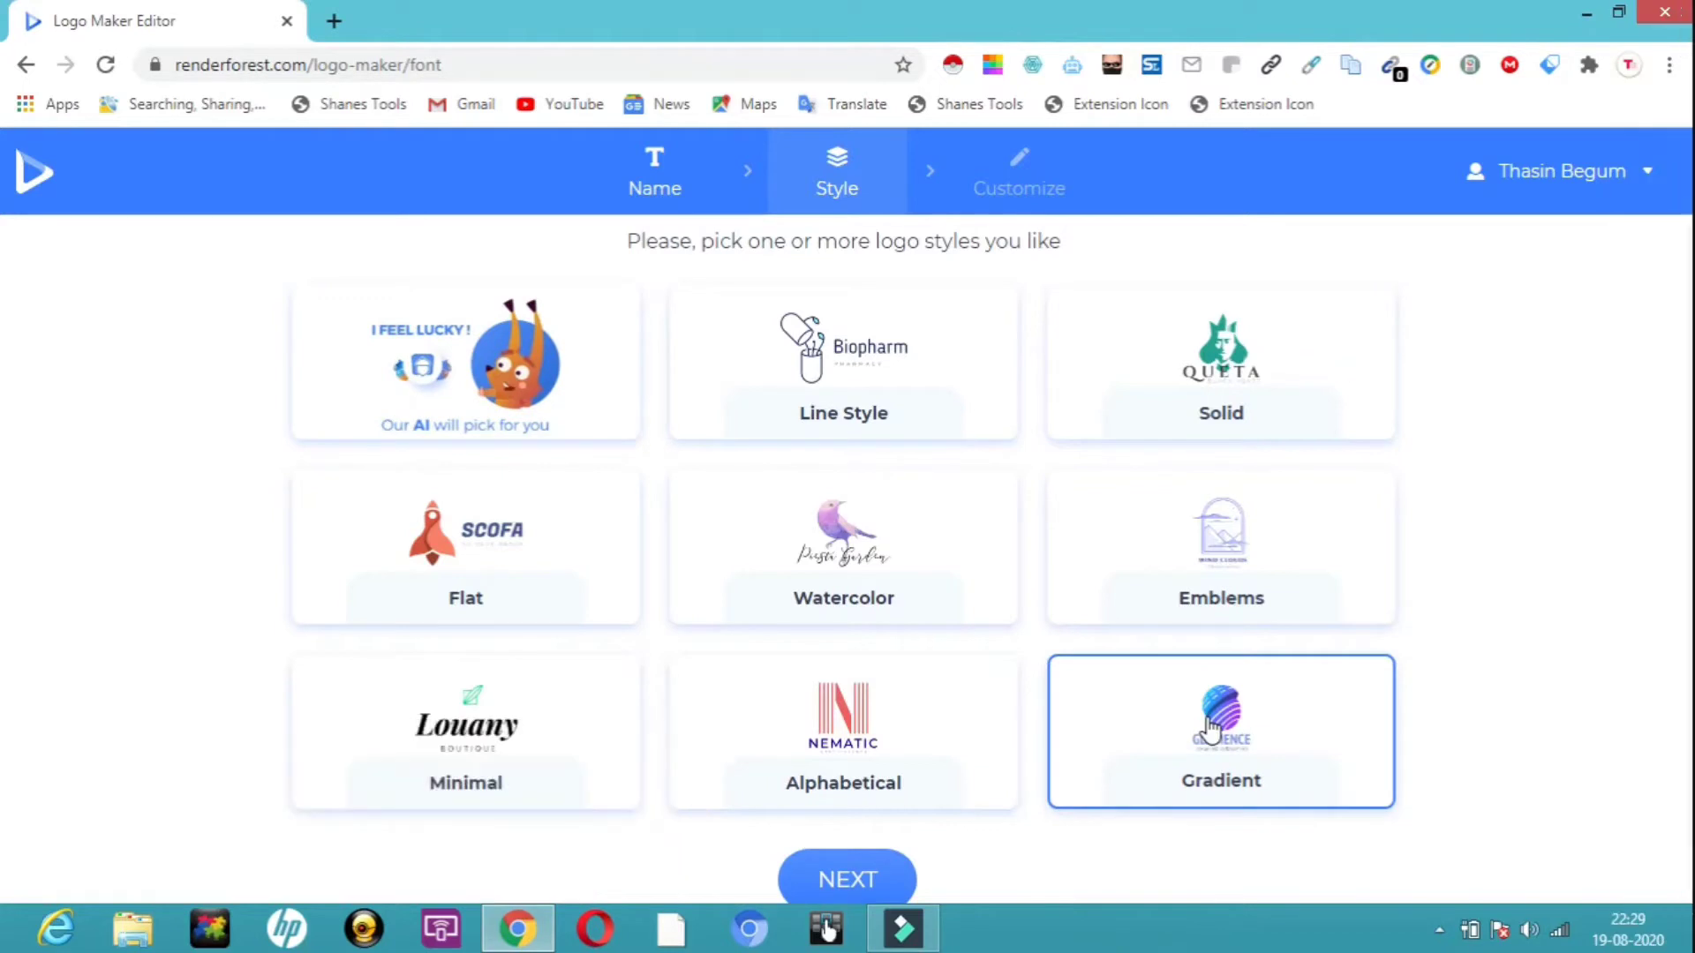
{"action": "left_click", "coordinate": [868, 871]}
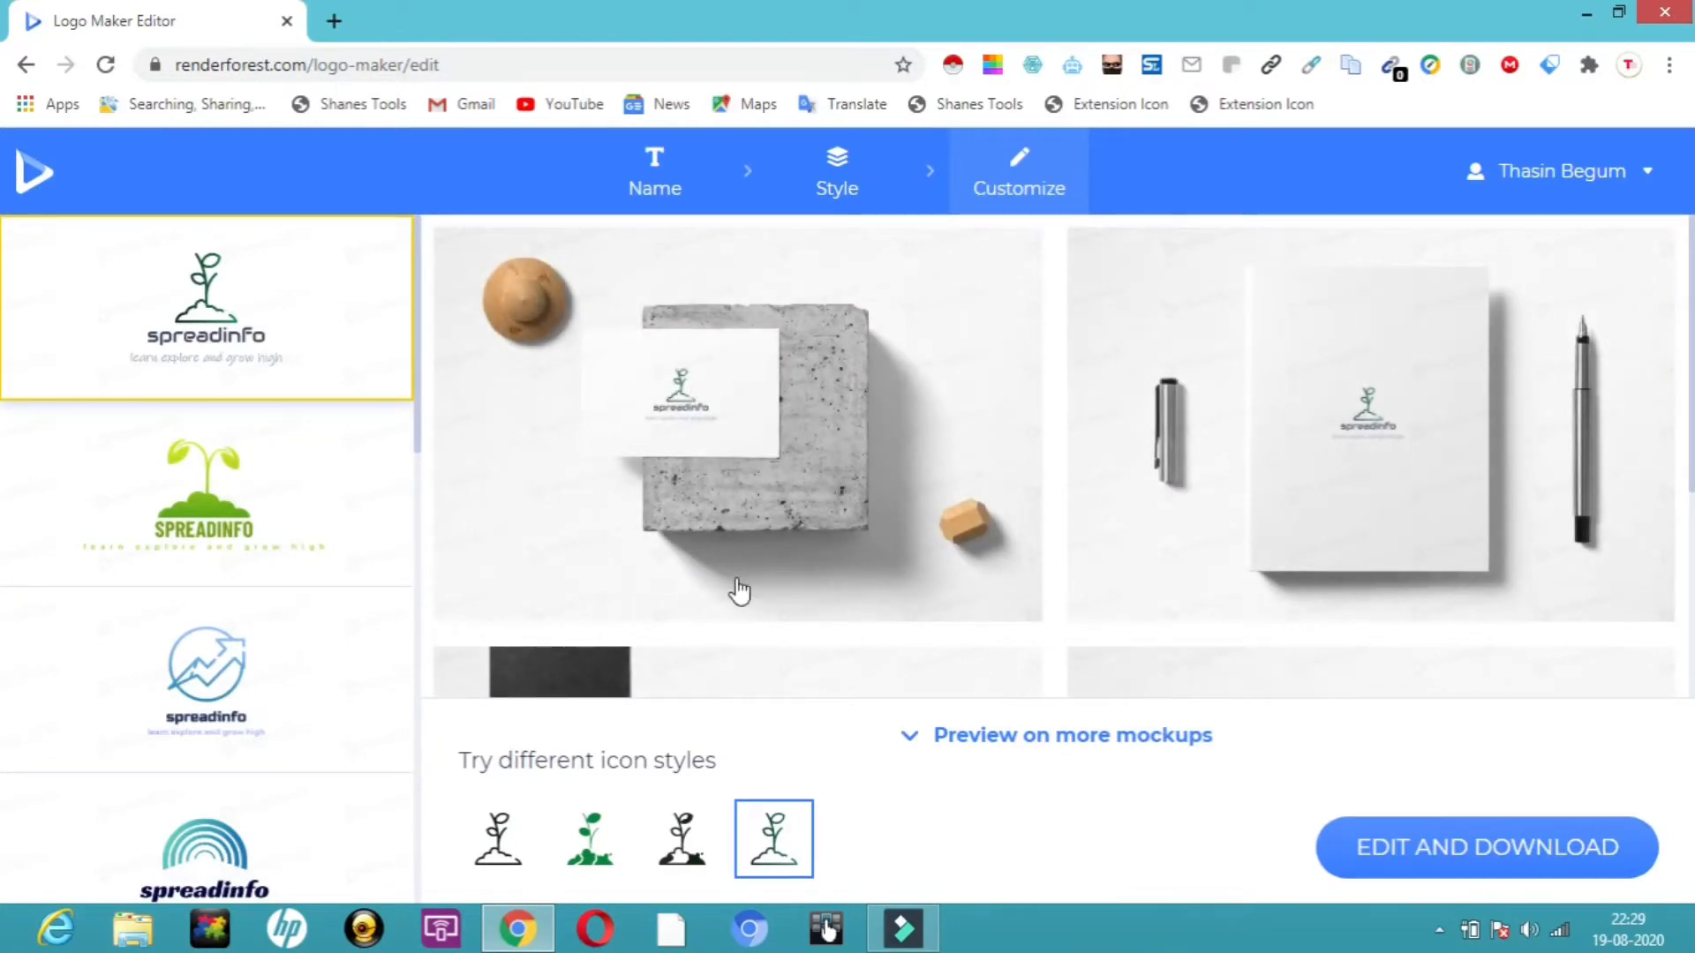
Preview several generated logos and open the rainbow-arc spreadinfo design for editing.
{"action": "left_click", "coordinate": [208, 488]}
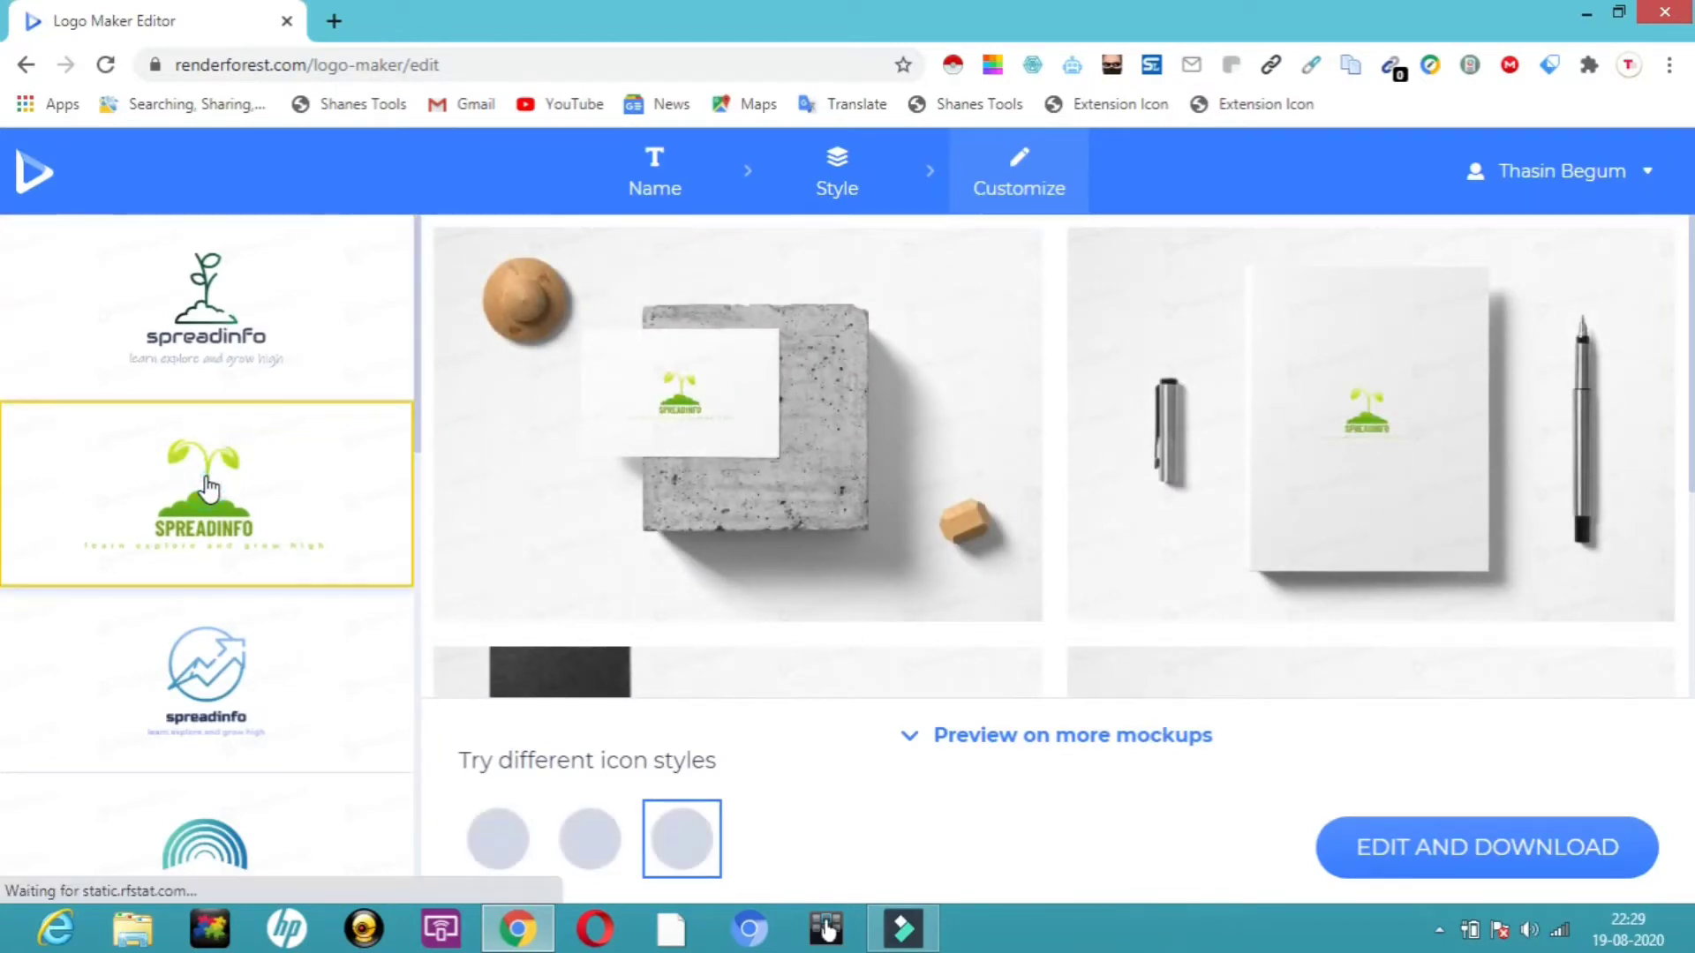
{"action": "left_click", "coordinate": [181, 688]}
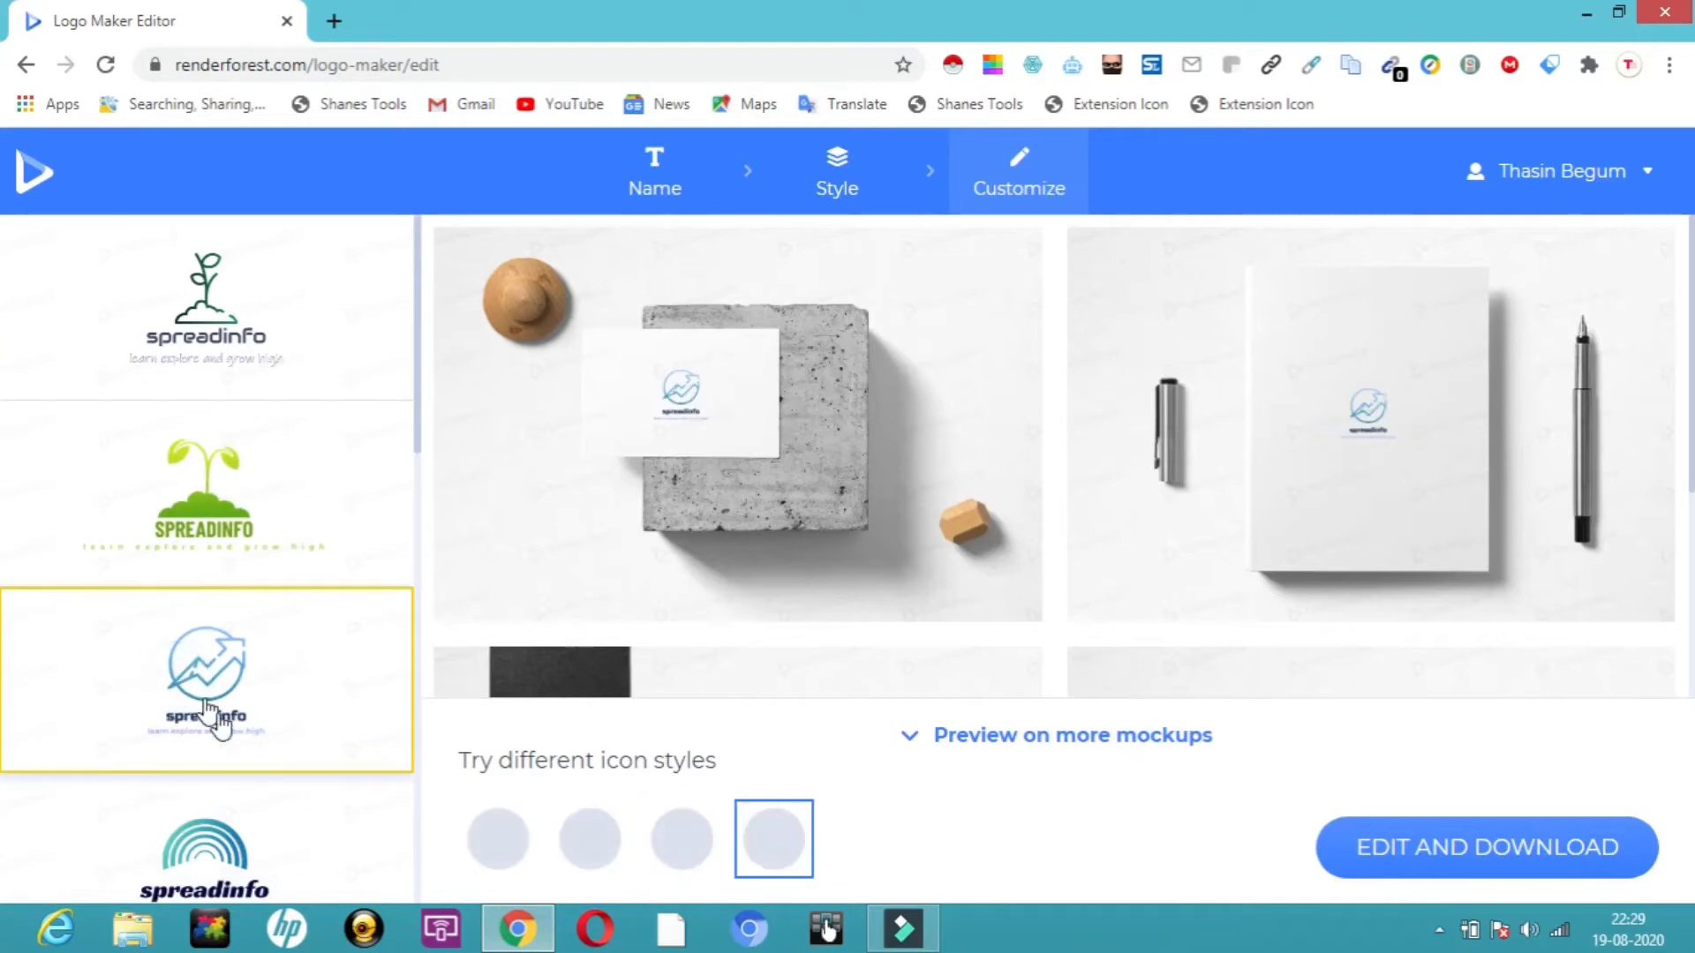
{"action": "left_click", "coordinate": [217, 834]}
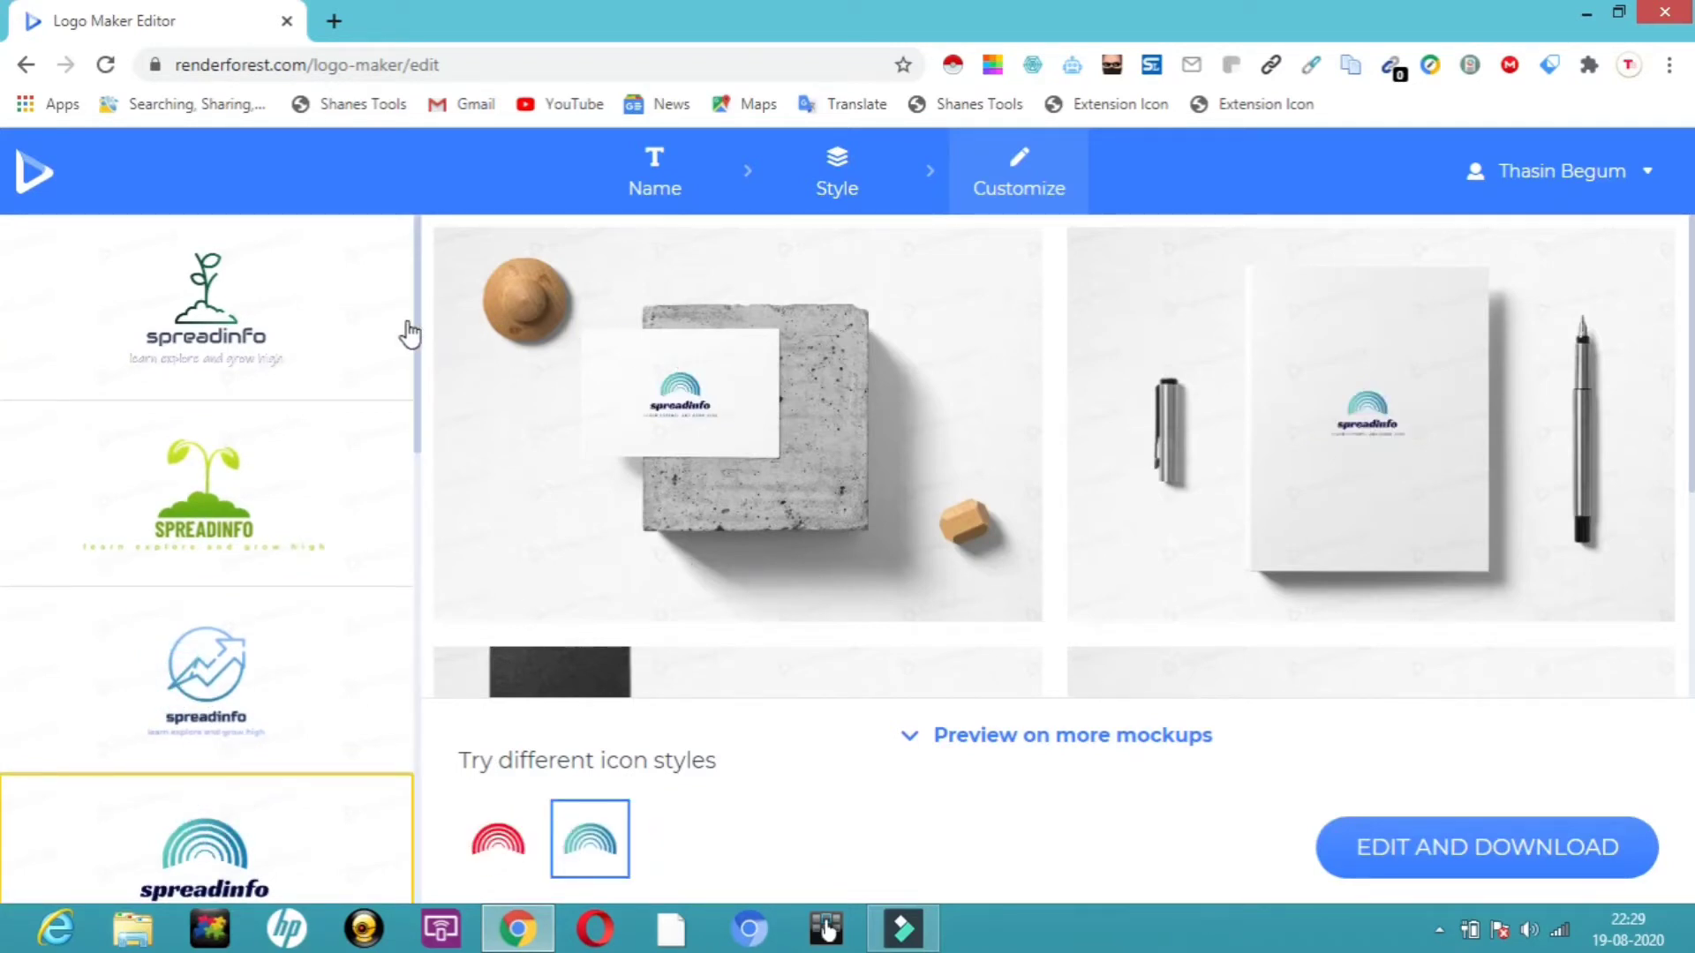
{"action": "left_click_drag", "start_coordinate": [416, 335], "coordinate": [459, 569]}
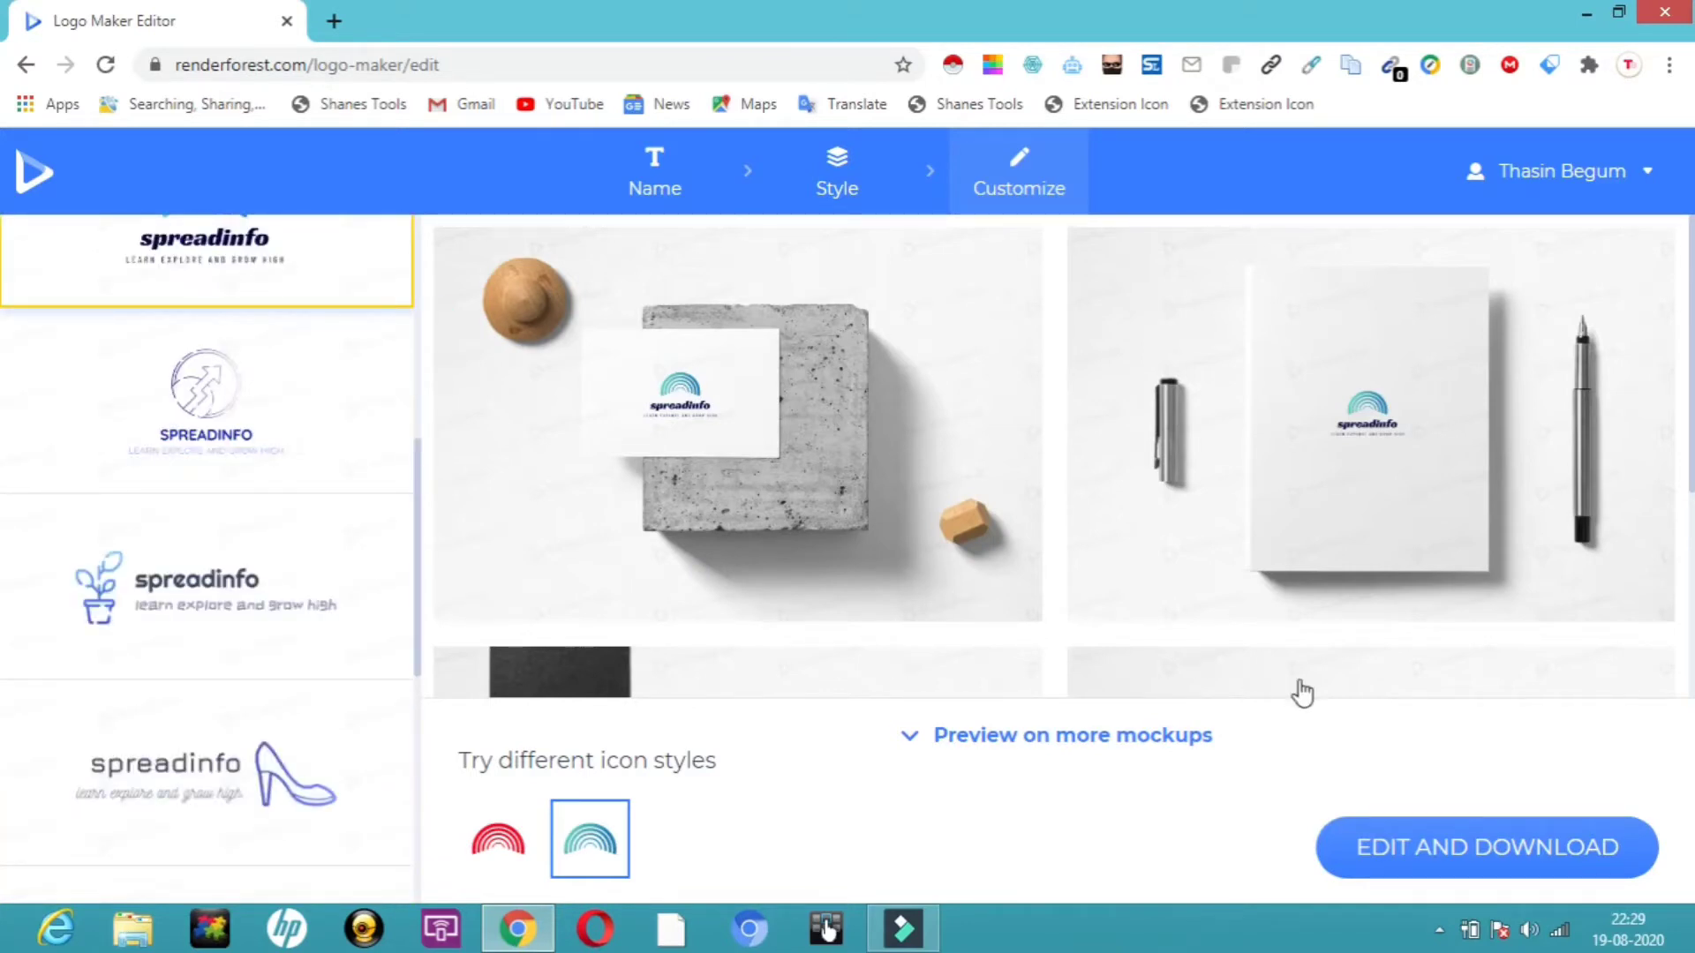
{"action": "left_click", "coordinate": [1430, 849]}
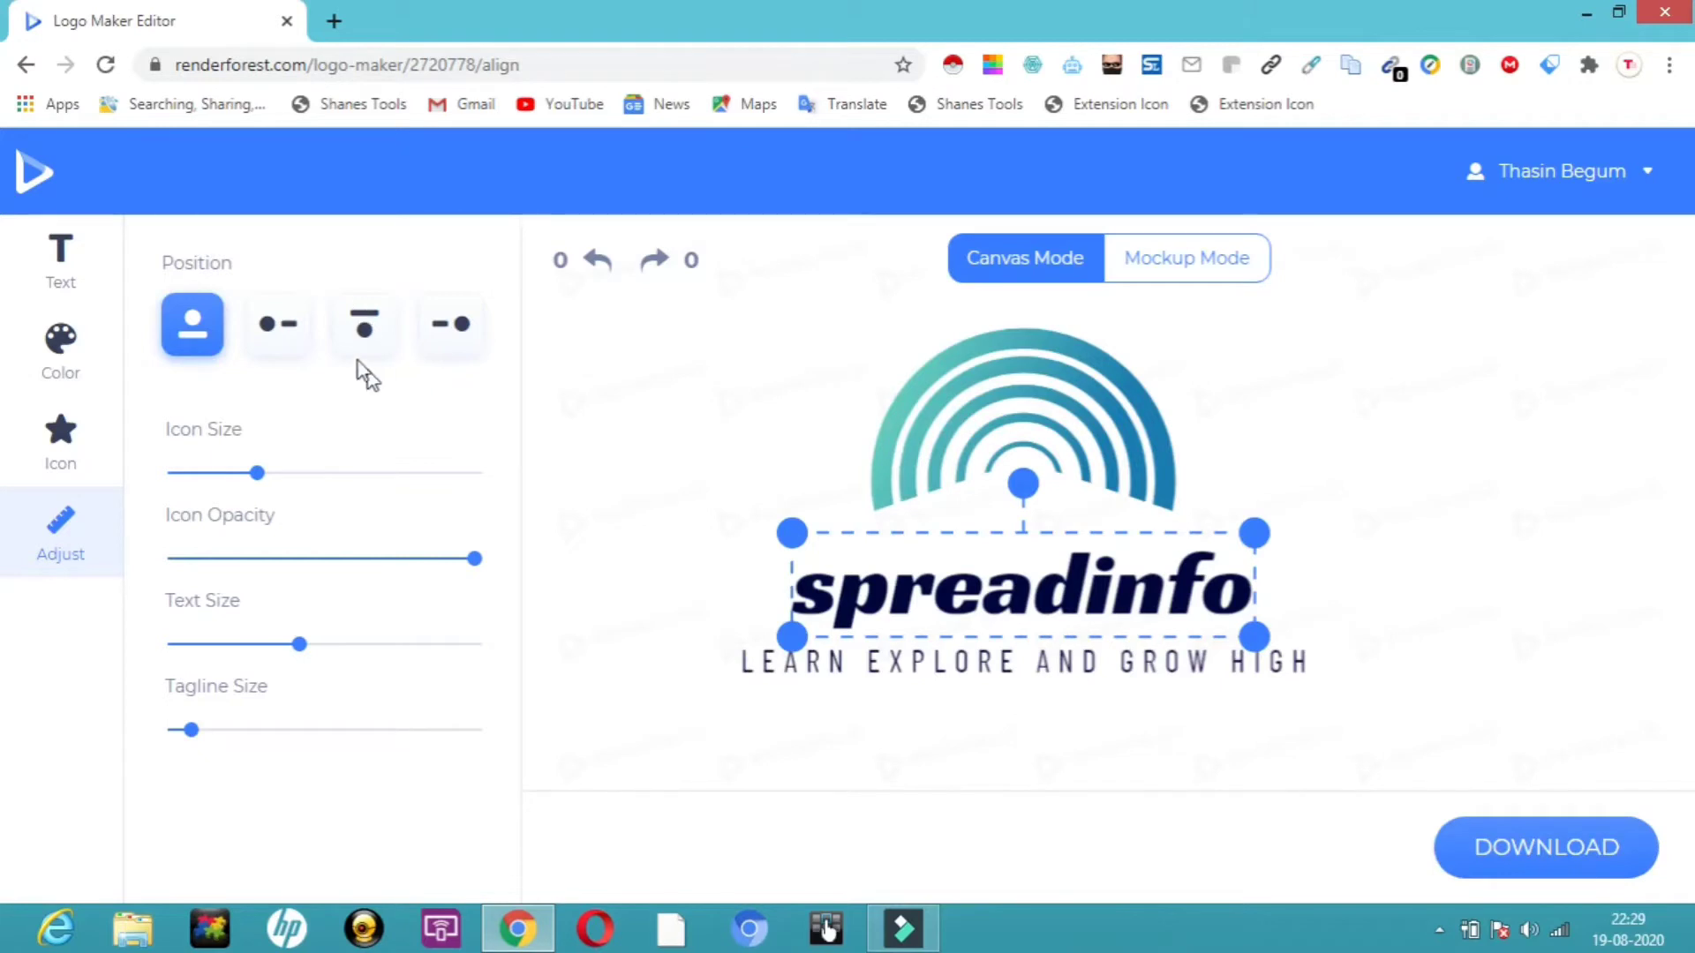
Switch the company name to a handwritten script font and widen its letter spacing slightly.
{"action": "left_click", "coordinate": [62, 269]}
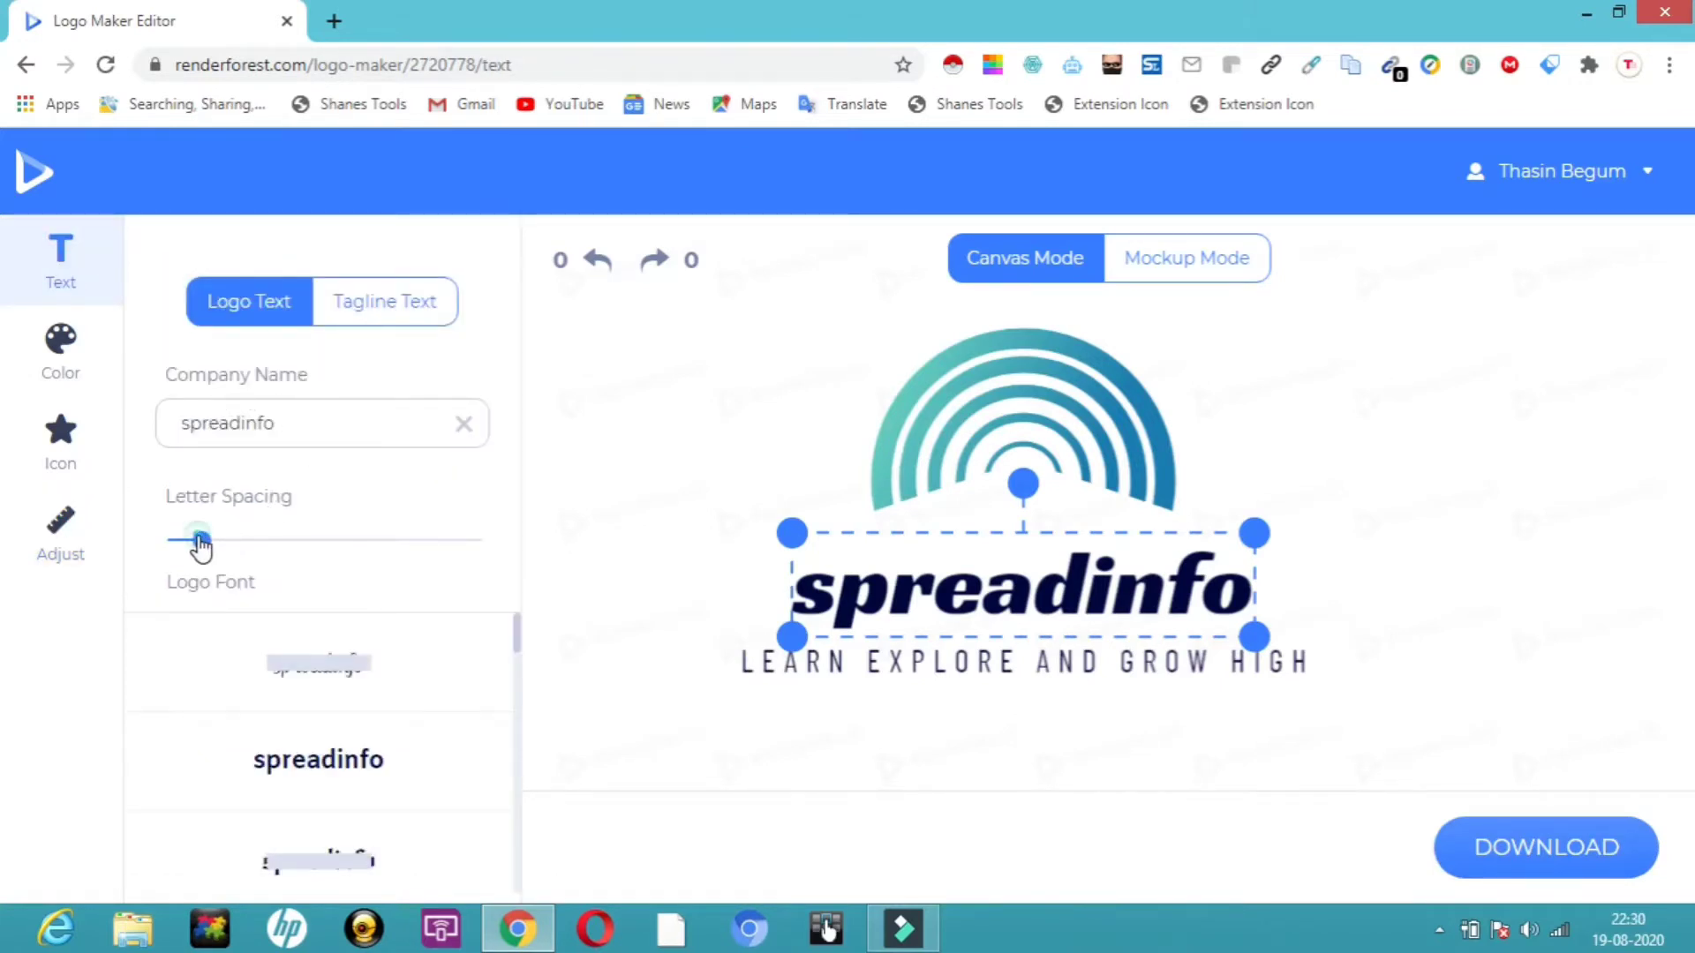
{"action": "mouse_move", "coordinate": [201, 548]}
{"action": "left_mouse_down"}
{"action": "mouse_move", "coordinate": [234, 547]}
{"action": "mouse_move", "coordinate": [189, 541]}
{"action": "left_mouse_up"}
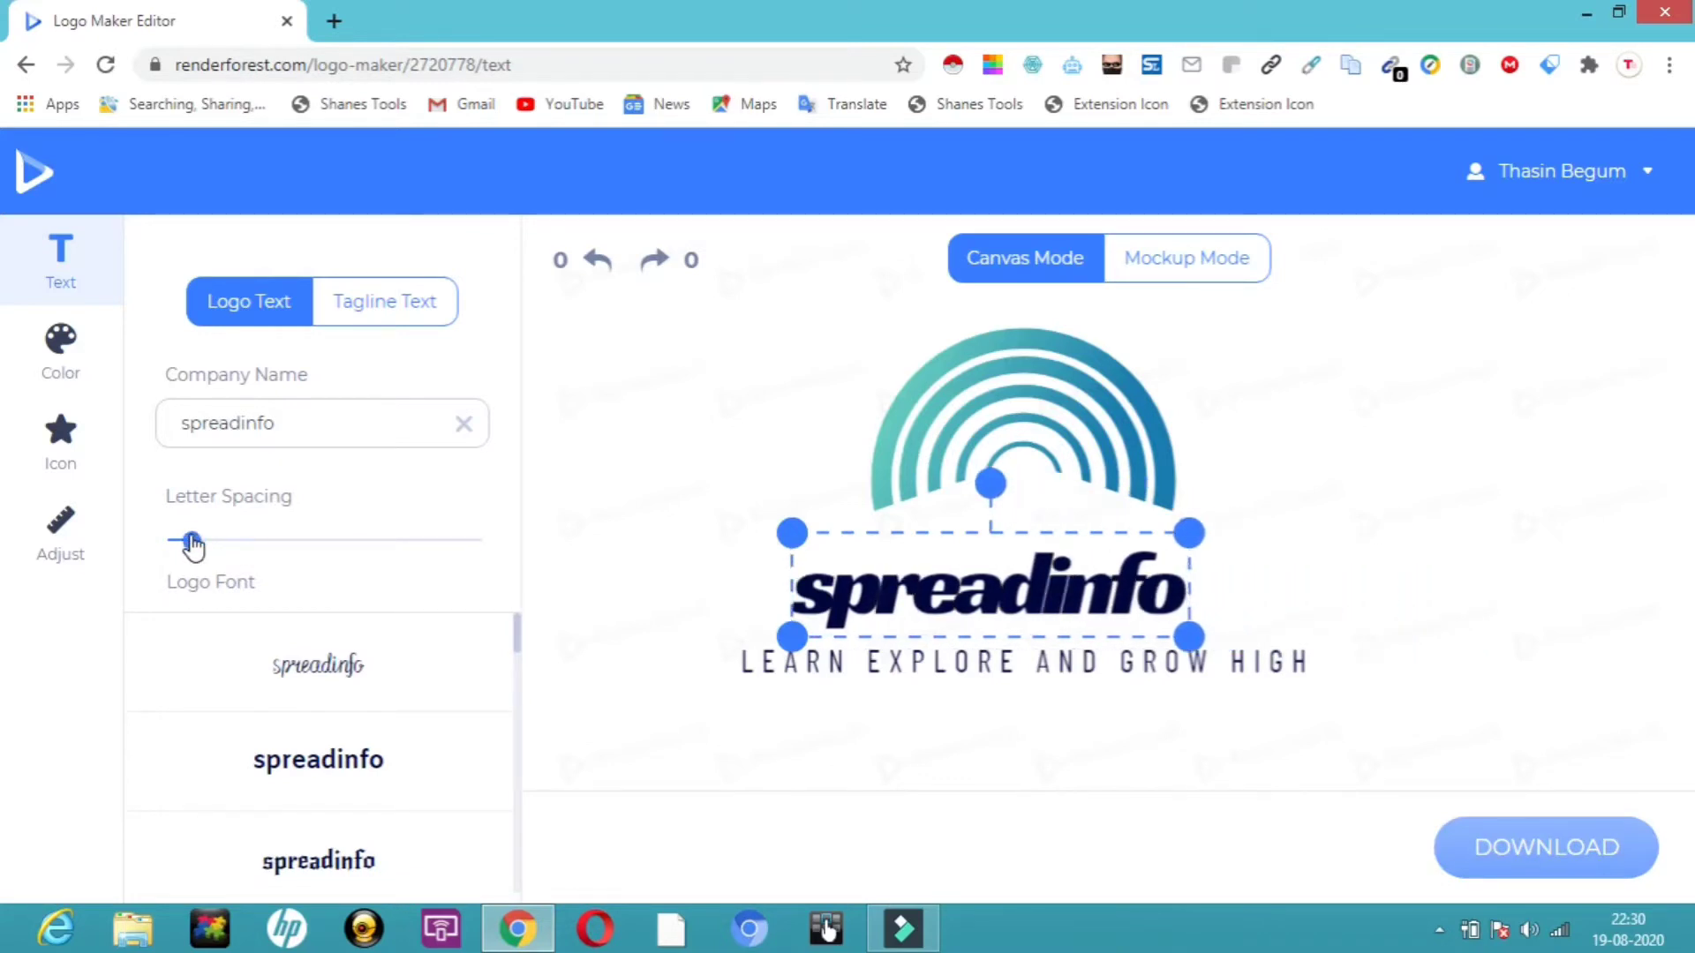
{"action": "left_click", "coordinate": [353, 676]}
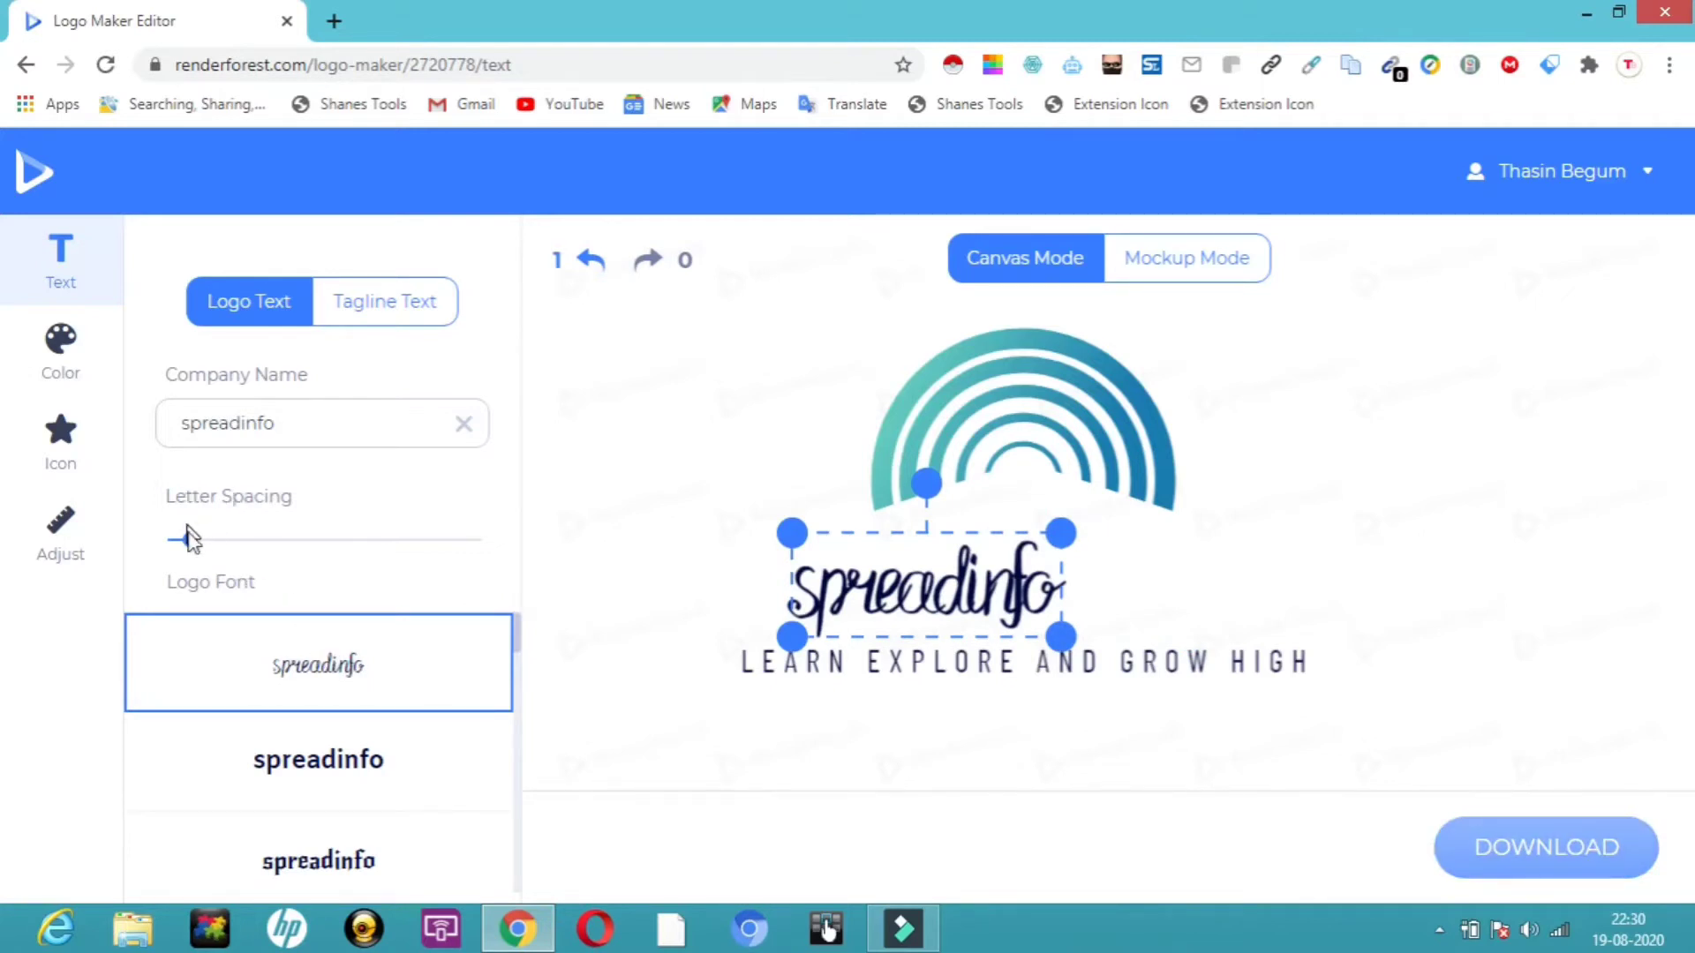
{"action": "left_click_drag", "start_coordinate": [194, 551], "coordinate": [216, 549]}
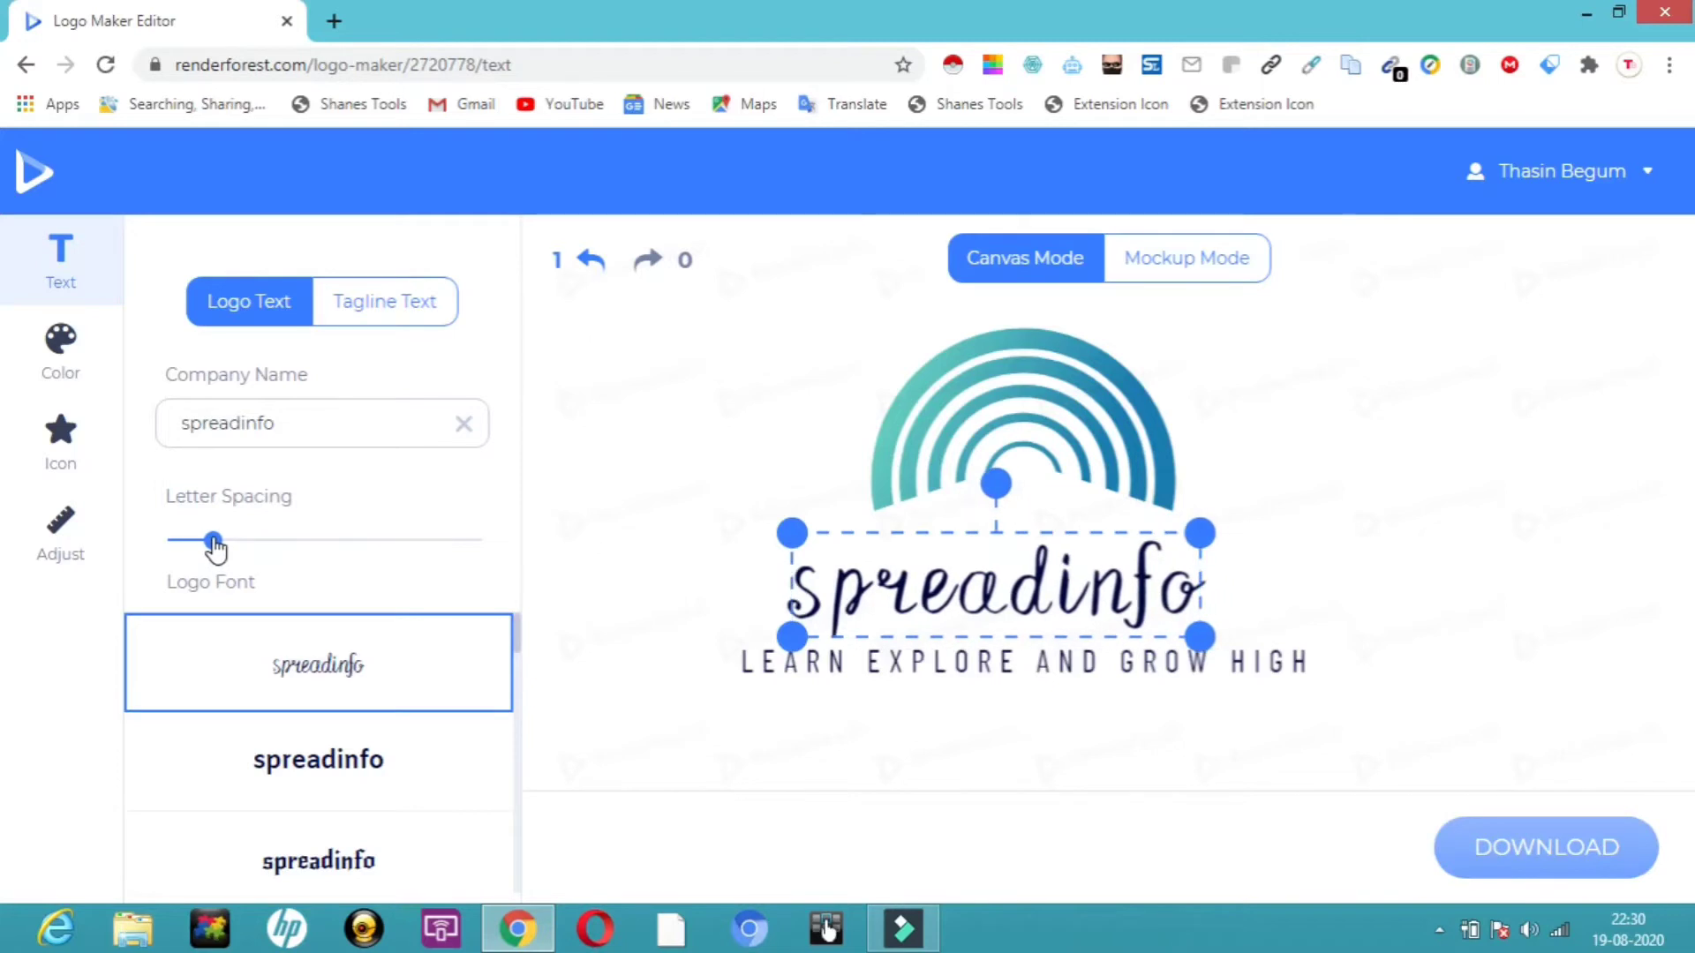
Reduce the tagline's letter spacing to a minimum.
{"action": "left_click", "coordinate": [521, 453]}
{"action": "left_click", "coordinate": [411, 300]}
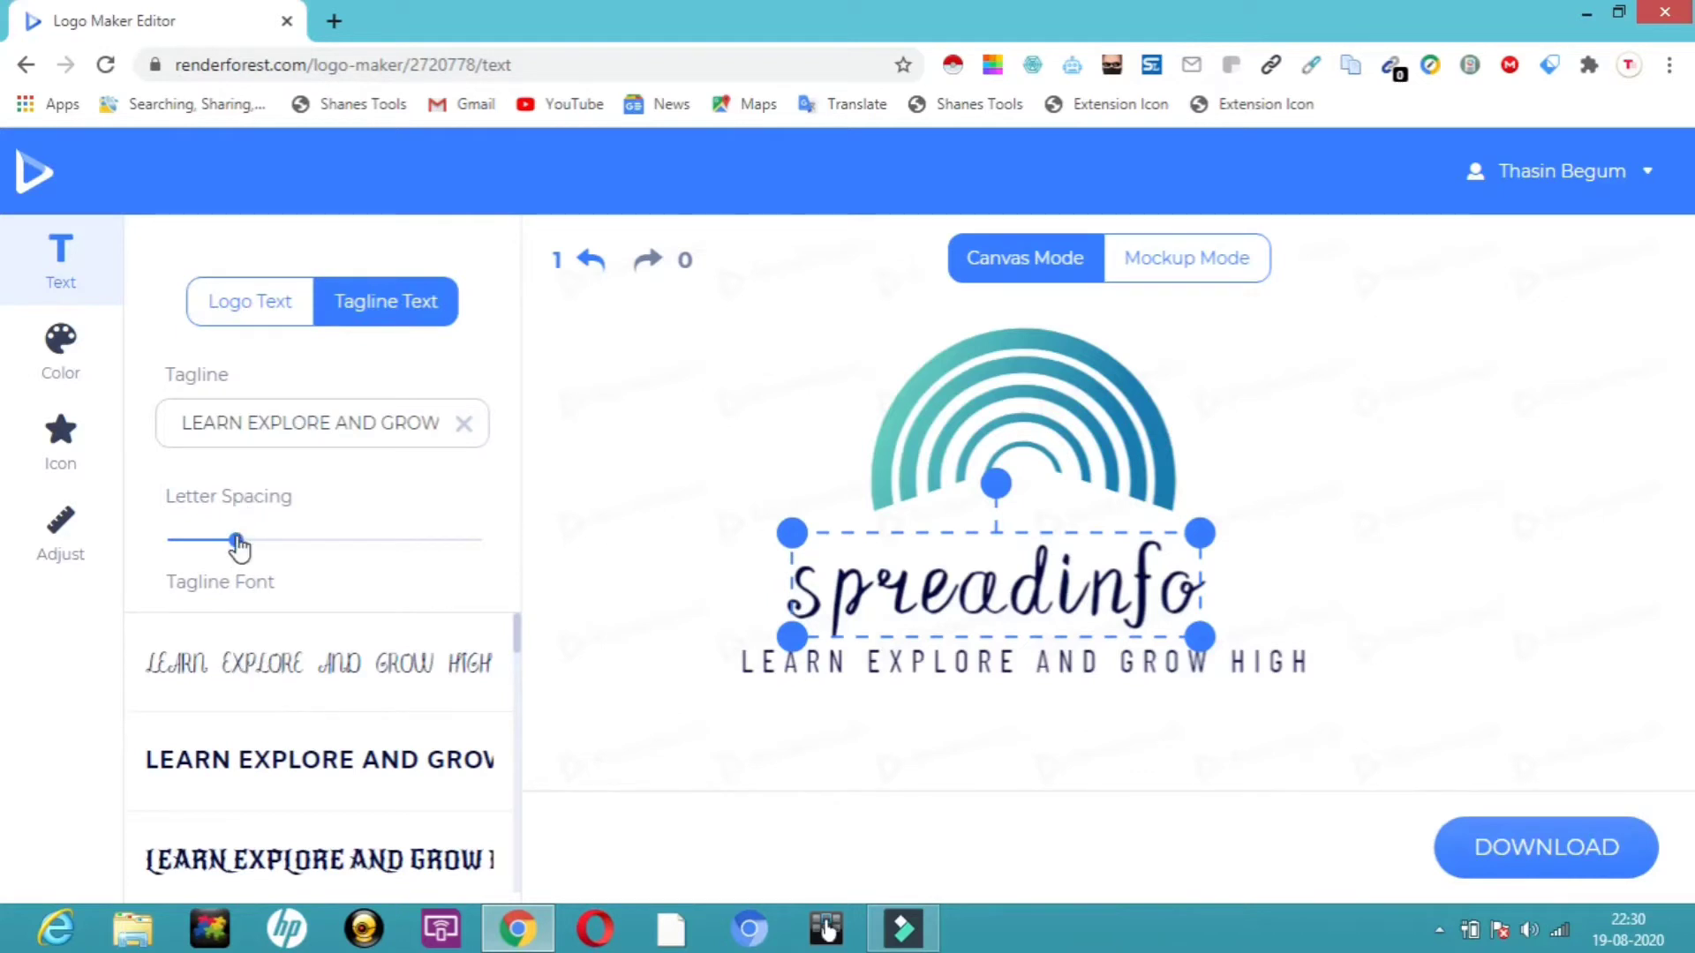
{"action": "left_click_drag", "start_coordinate": [237, 547], "coordinate": [203, 549]}
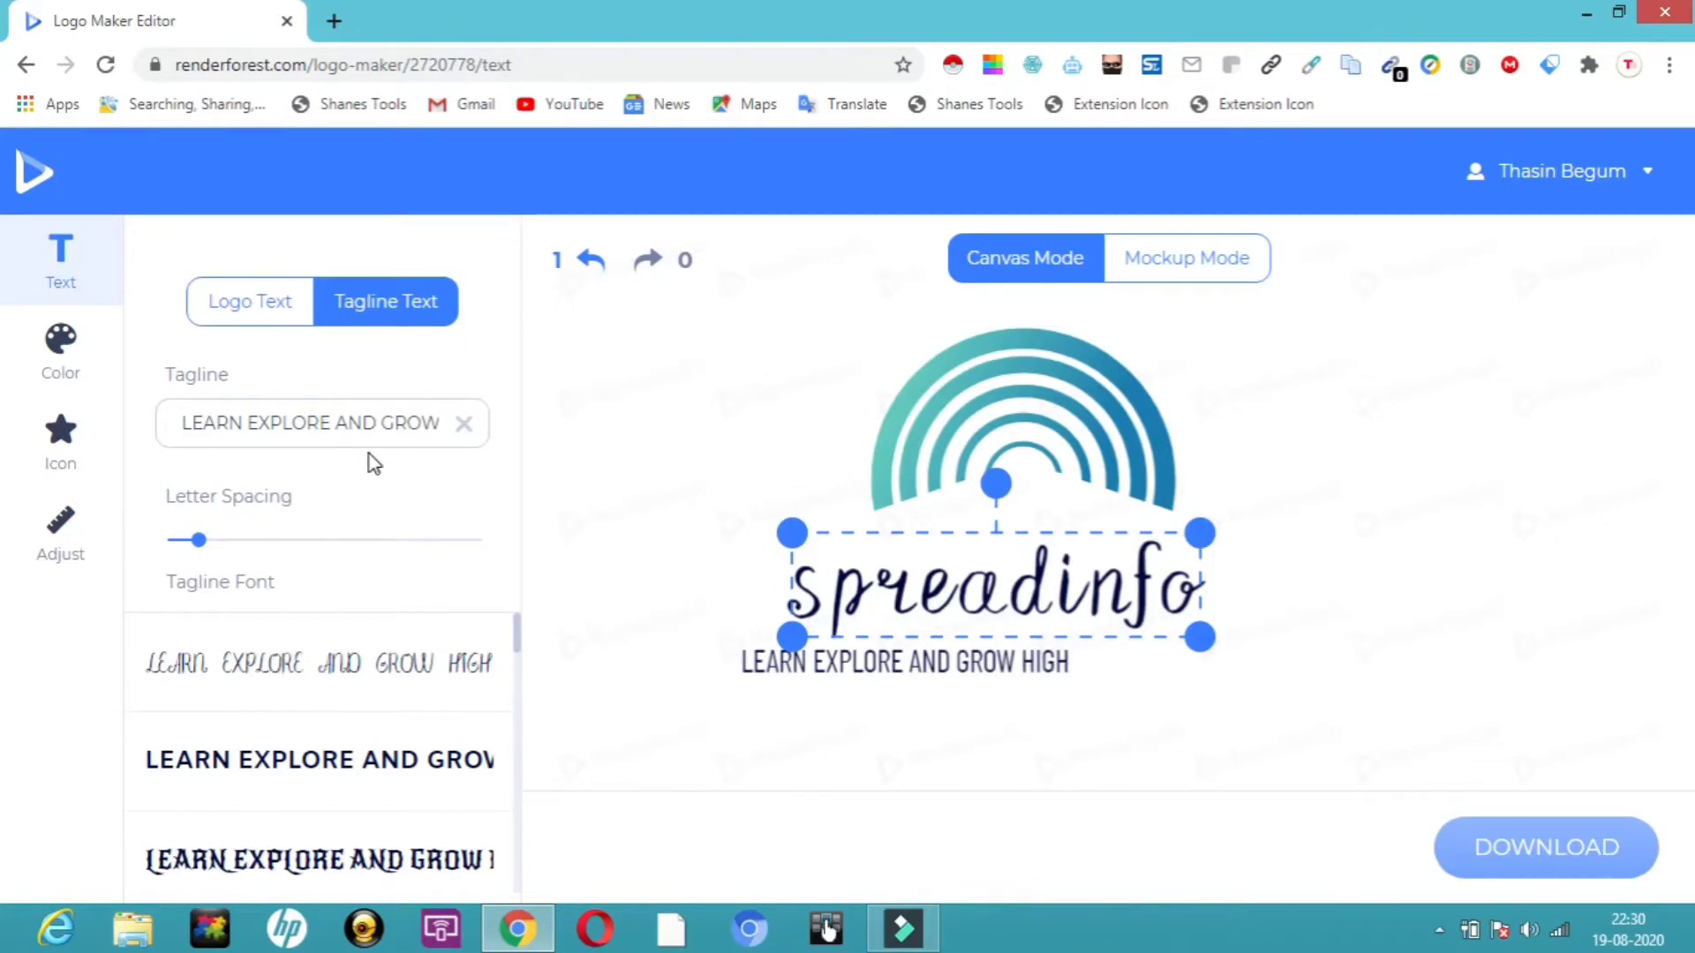
Apply a bold, wide sans-serif font to the tagline.
{"action": "left_click_drag", "start_coordinate": [490, 294], "coordinate": [502, 409]}
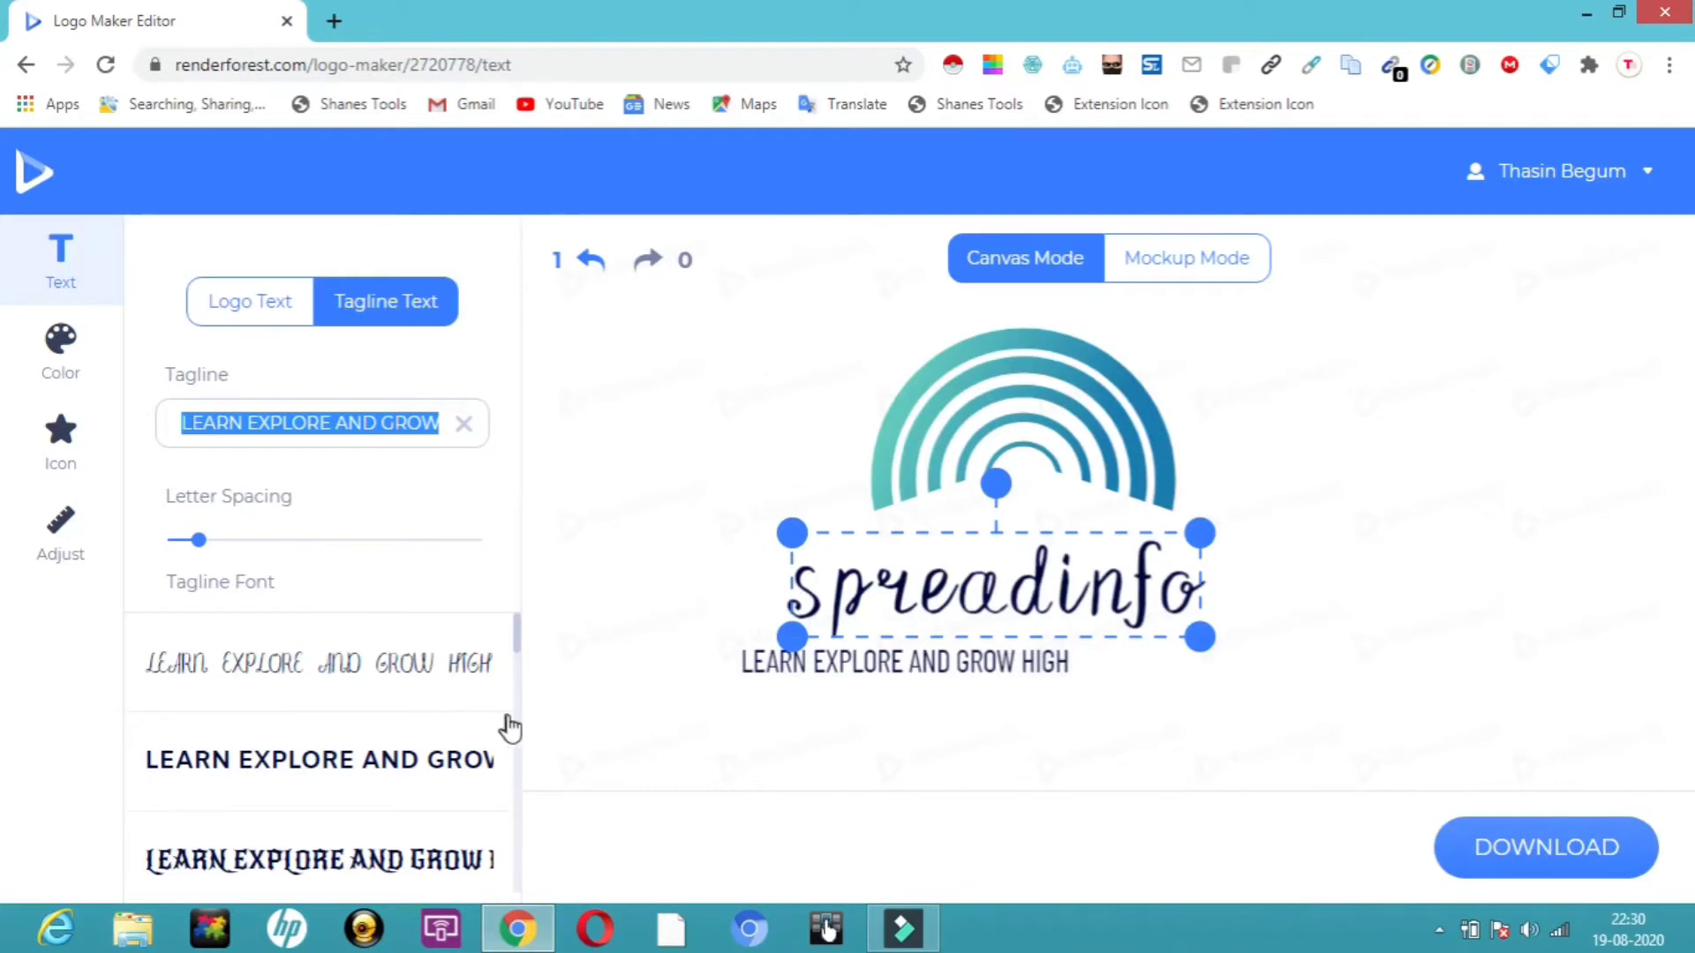
{"action": "left_click", "coordinate": [518, 805]}
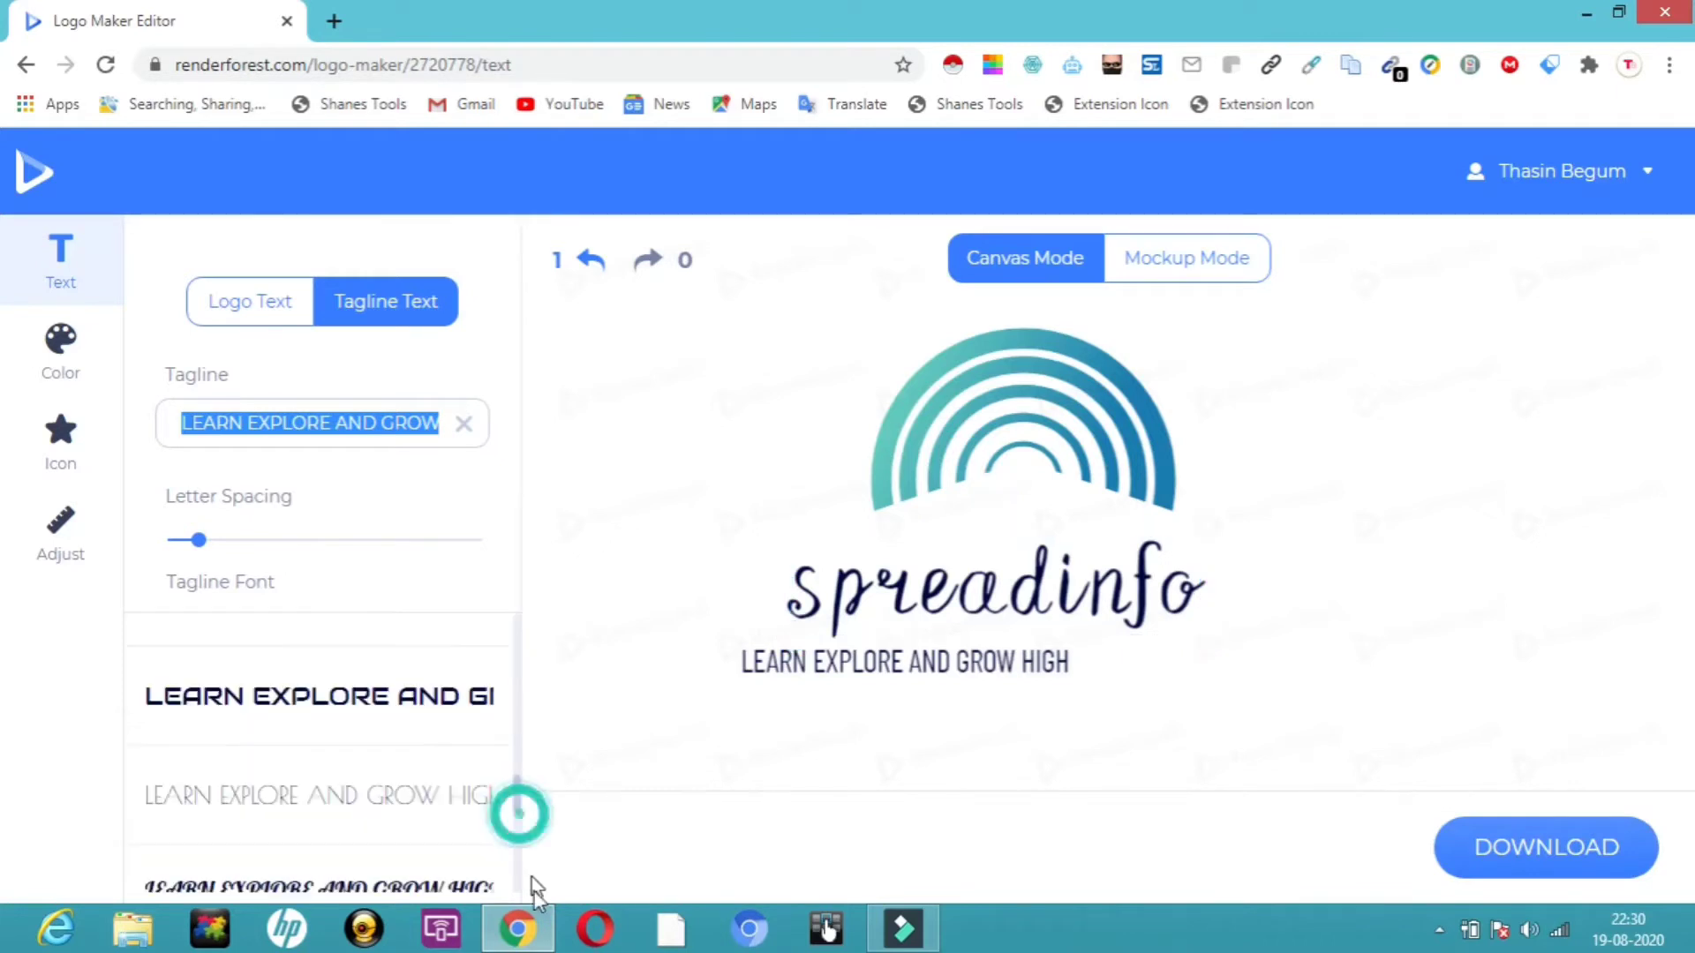
{"action": "left_click", "coordinate": [420, 699]}
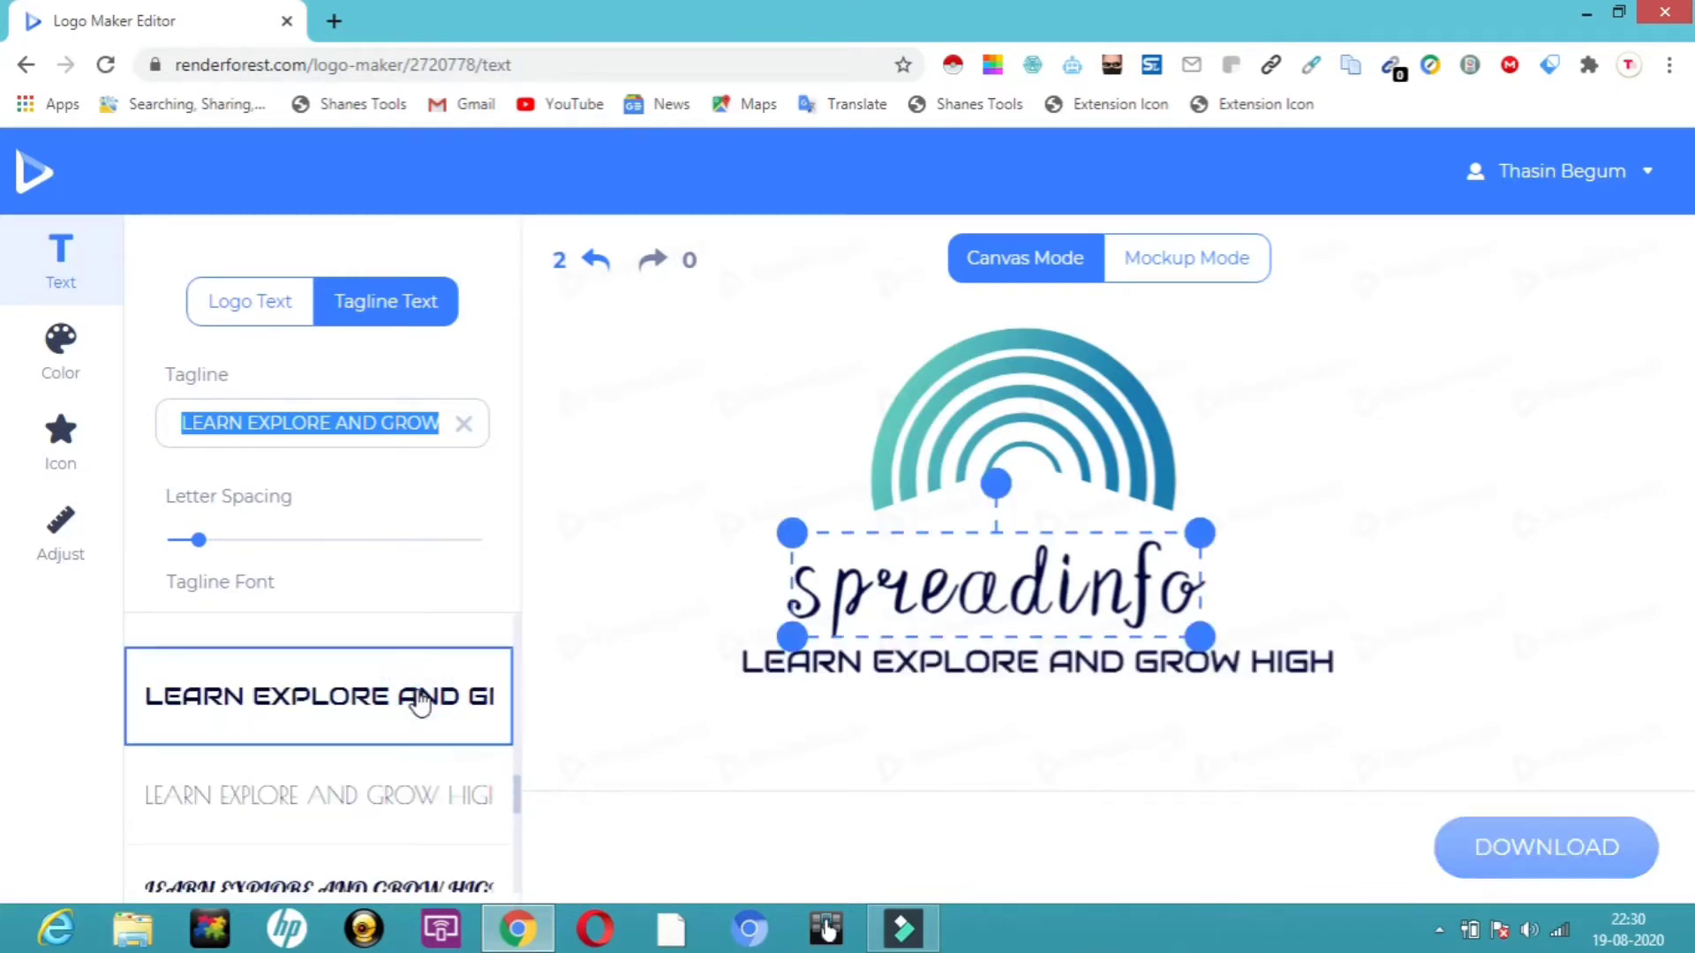
Shrink the tagline on the canvas and center it beneath the company name.
{"action": "left_click", "coordinate": [918, 671]}
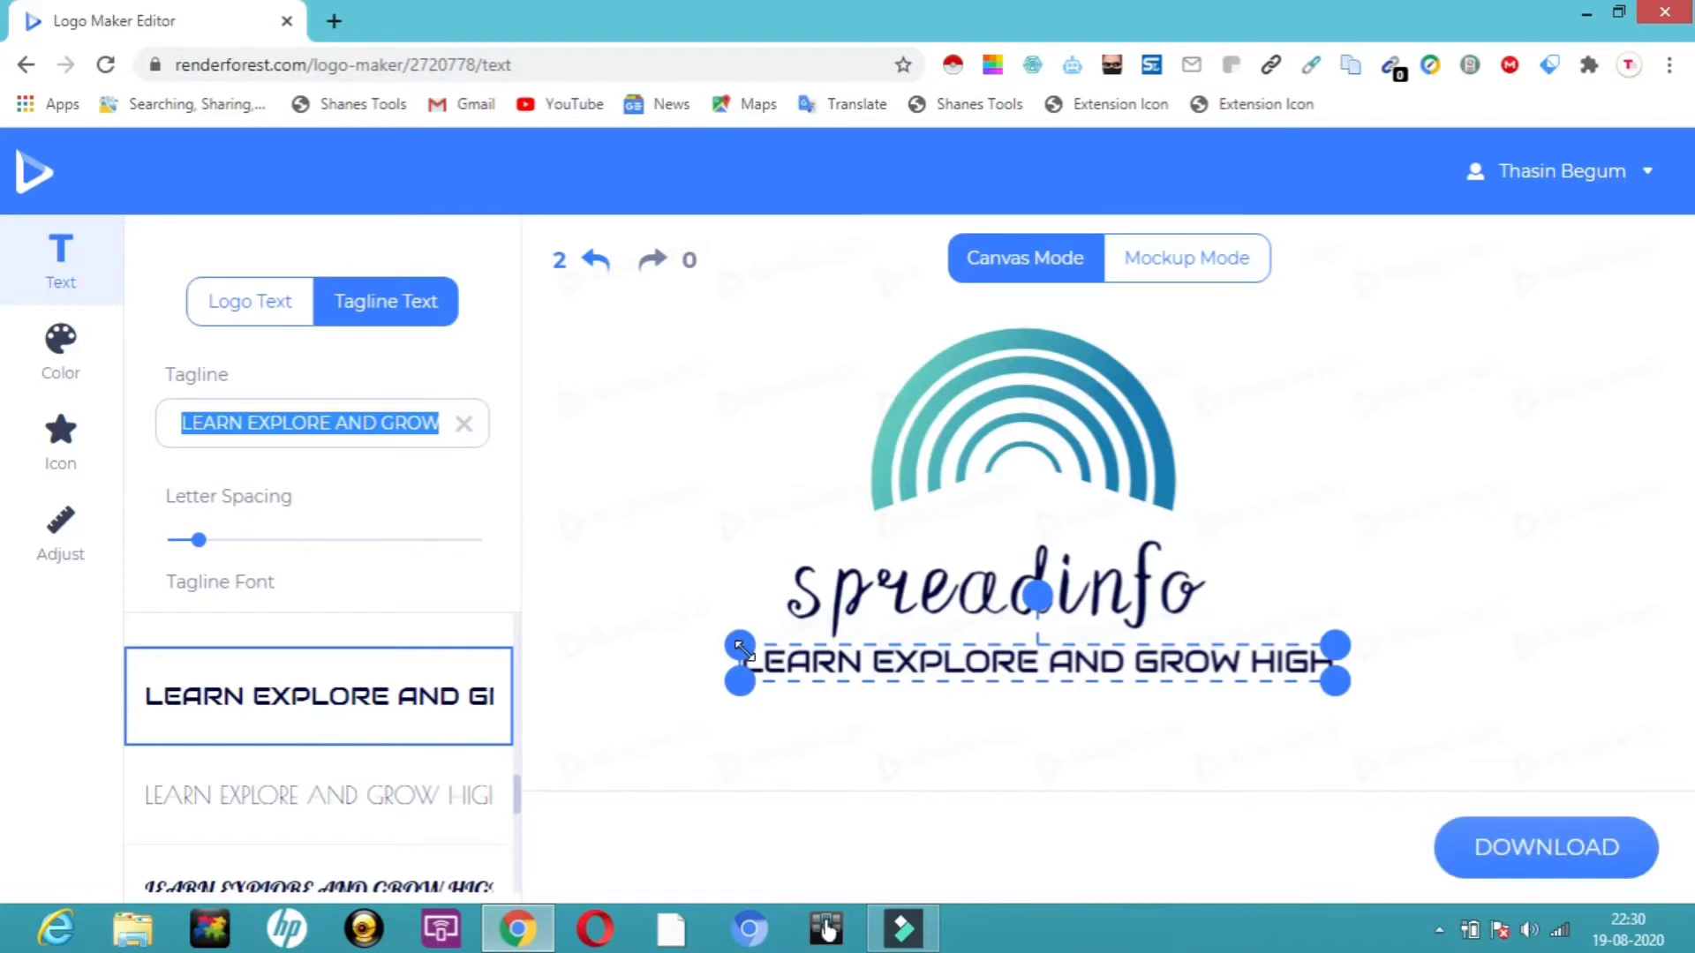
{"action": "left_click_drag", "start_coordinate": [741, 650], "coordinate": [837, 651]}
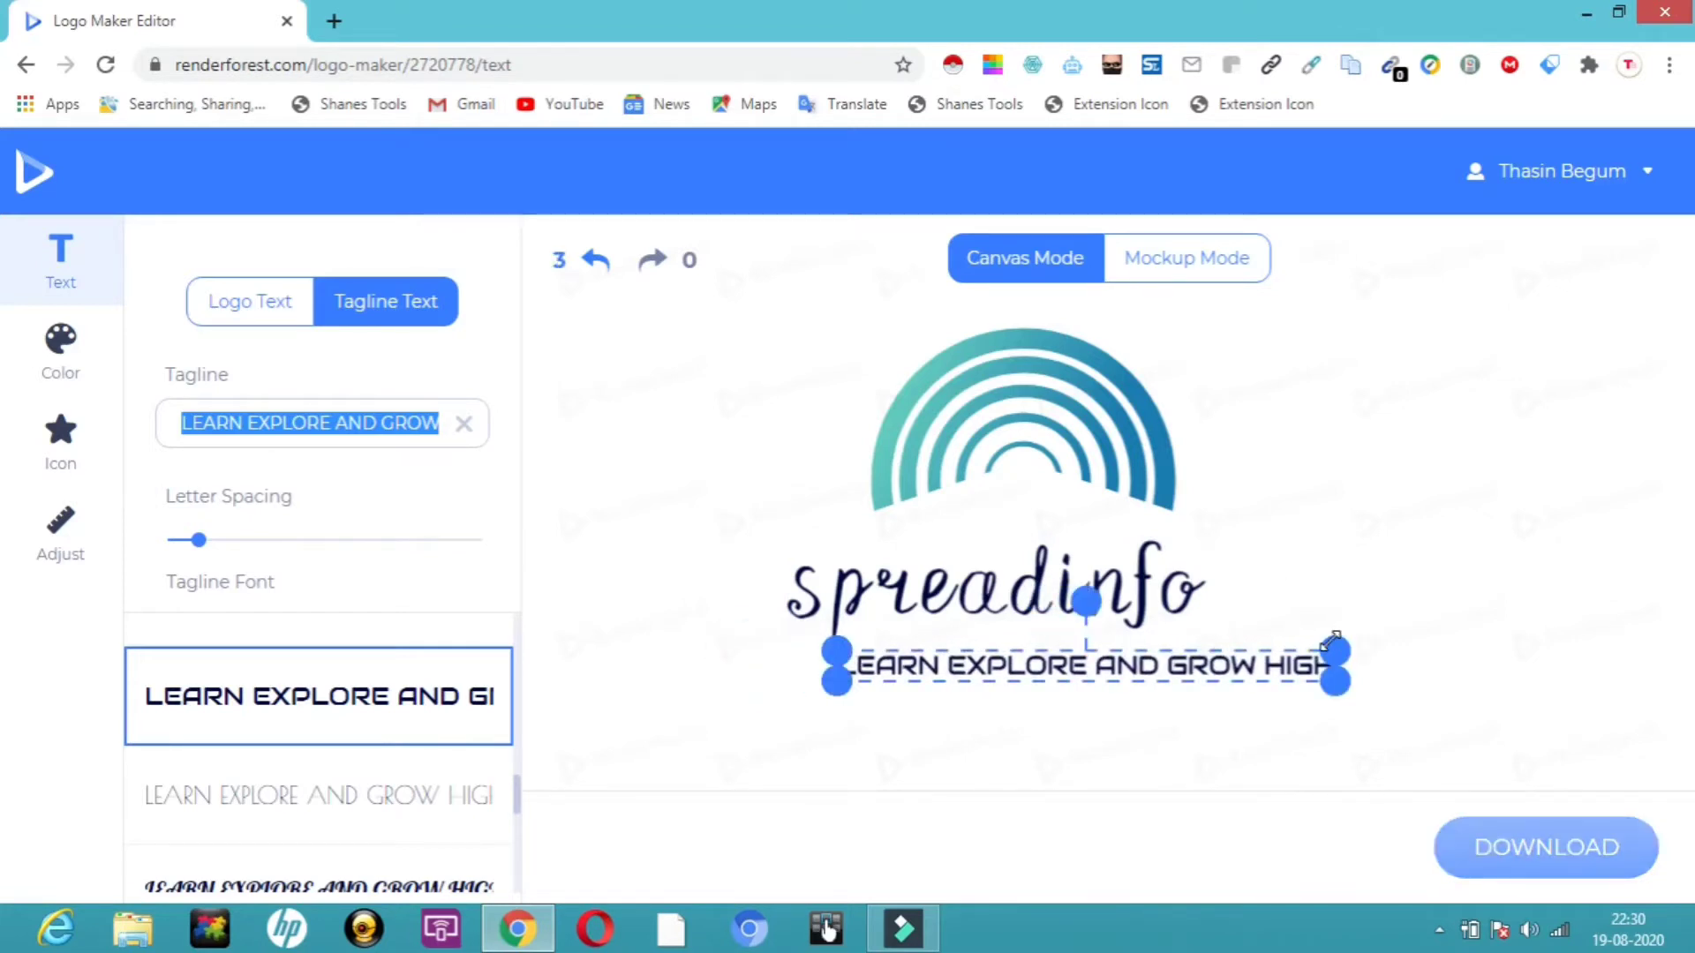
{"action": "left_click_drag", "start_coordinate": [1331, 641], "coordinate": [1253, 660]}
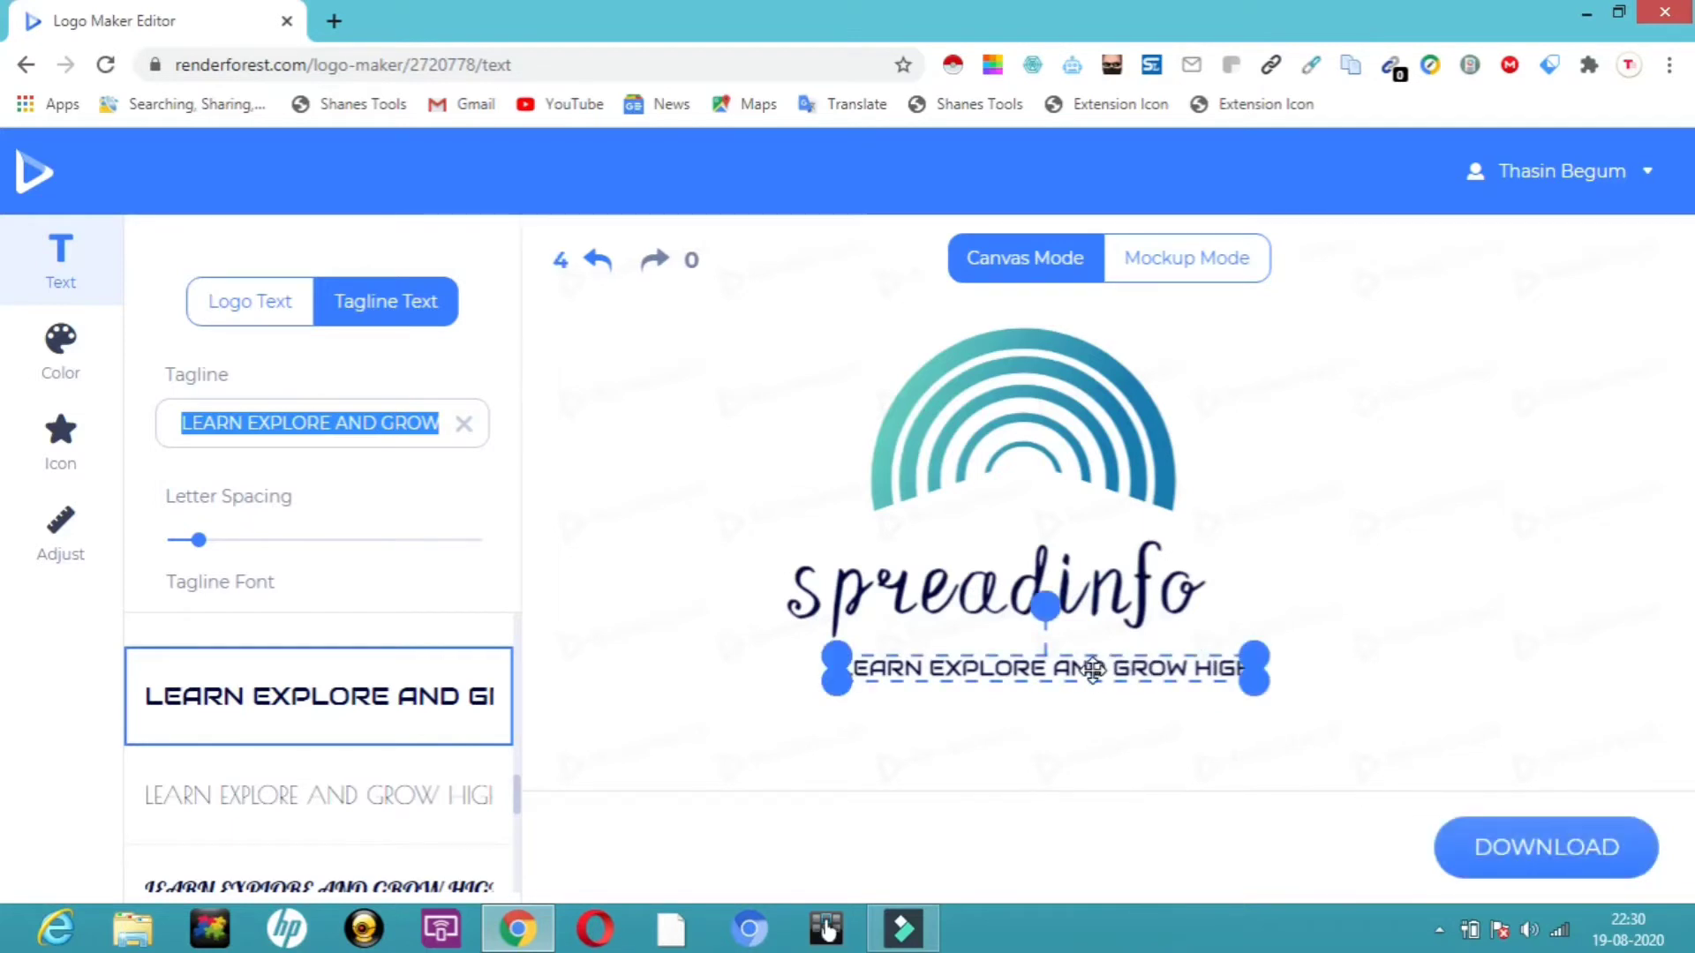
{"action": "left_click_drag", "start_coordinate": [1093, 670], "coordinate": [1035, 653]}
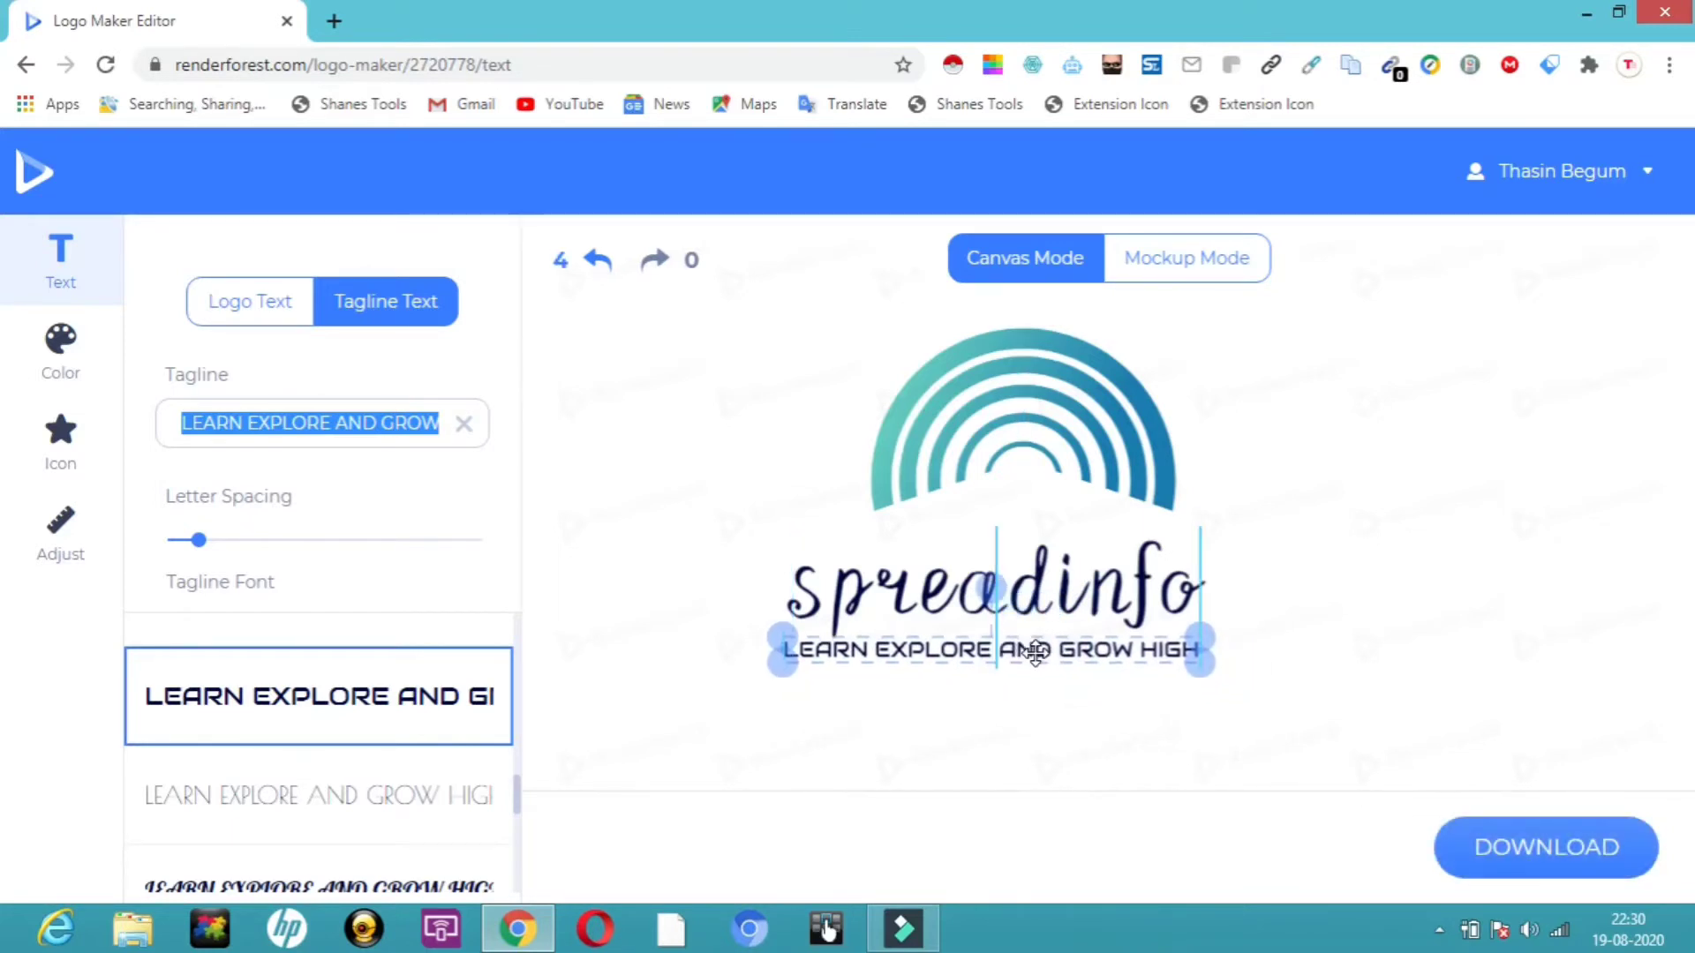
{"action": "left_click_drag", "start_coordinate": [1197, 651], "coordinate": [1180, 642]}
{"action": "mouse_move", "coordinate": [782, 650]}
{"action": "left_mouse_down"}
{"action": "mouse_move", "coordinate": [768, 649]}
{"action": "mouse_move", "coordinate": [805, 642]}
{"action": "left_mouse_up"}
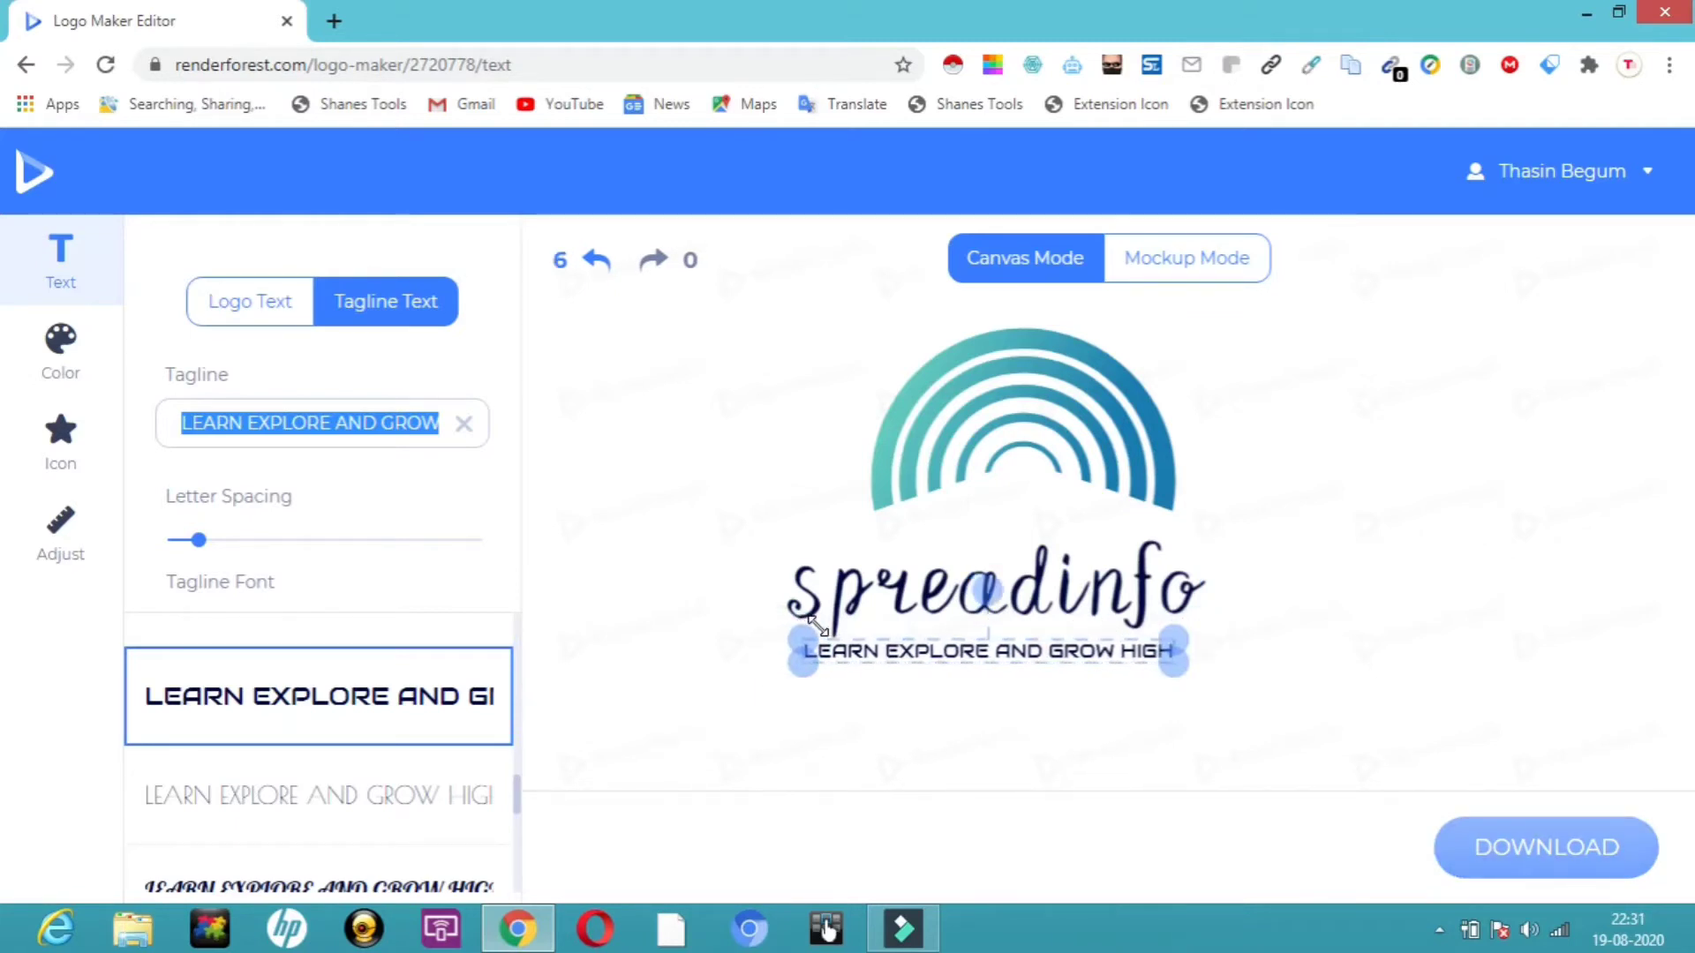
Replace the rainbow icon with a briefcase icon from the Gradient icon category.
{"action": "left_click", "coordinate": [1021, 377]}
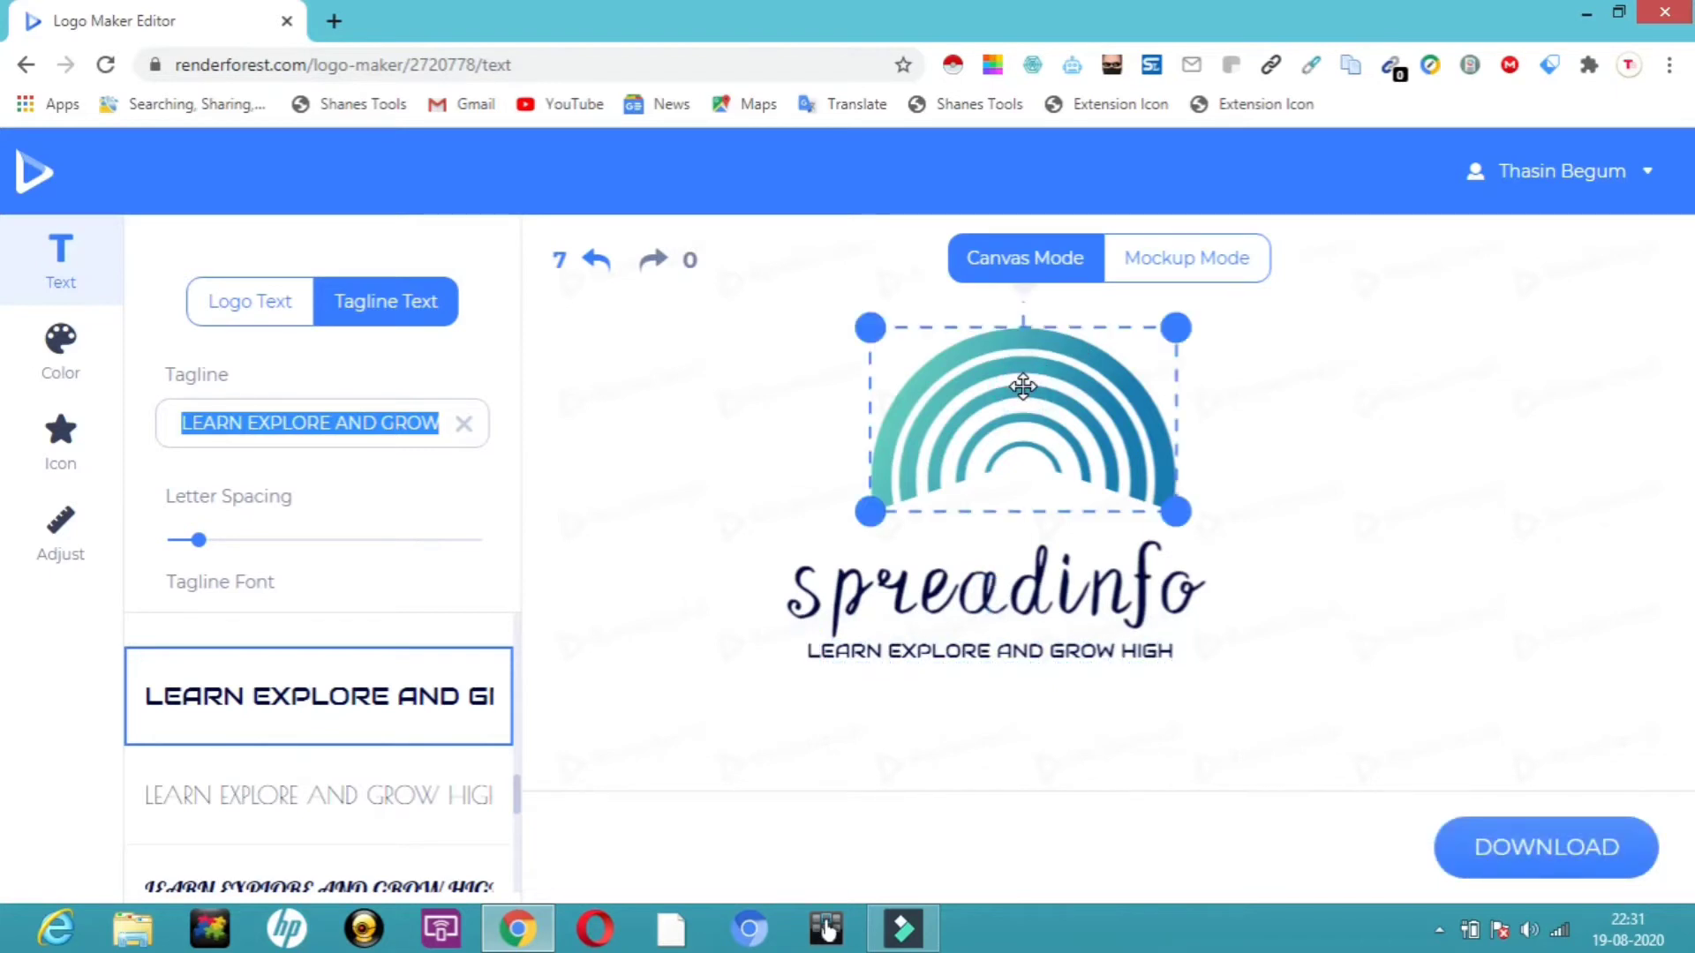
{"action": "left_click", "coordinate": [69, 441]}
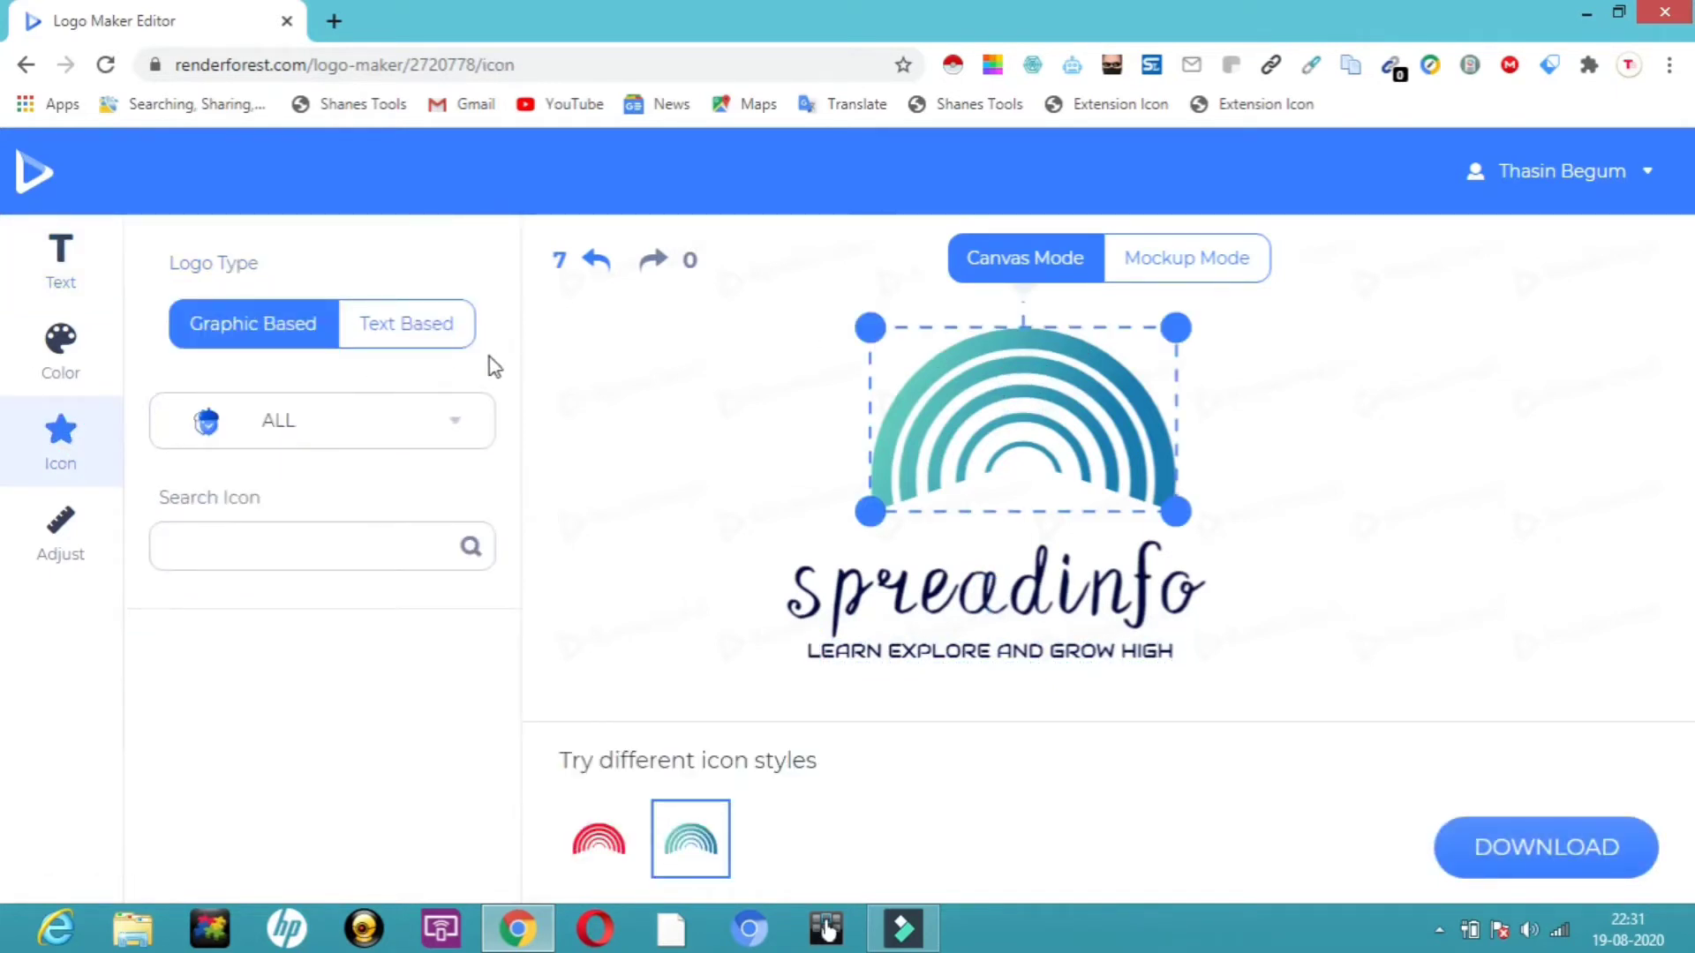
{"action": "left_click", "coordinate": [460, 420]}
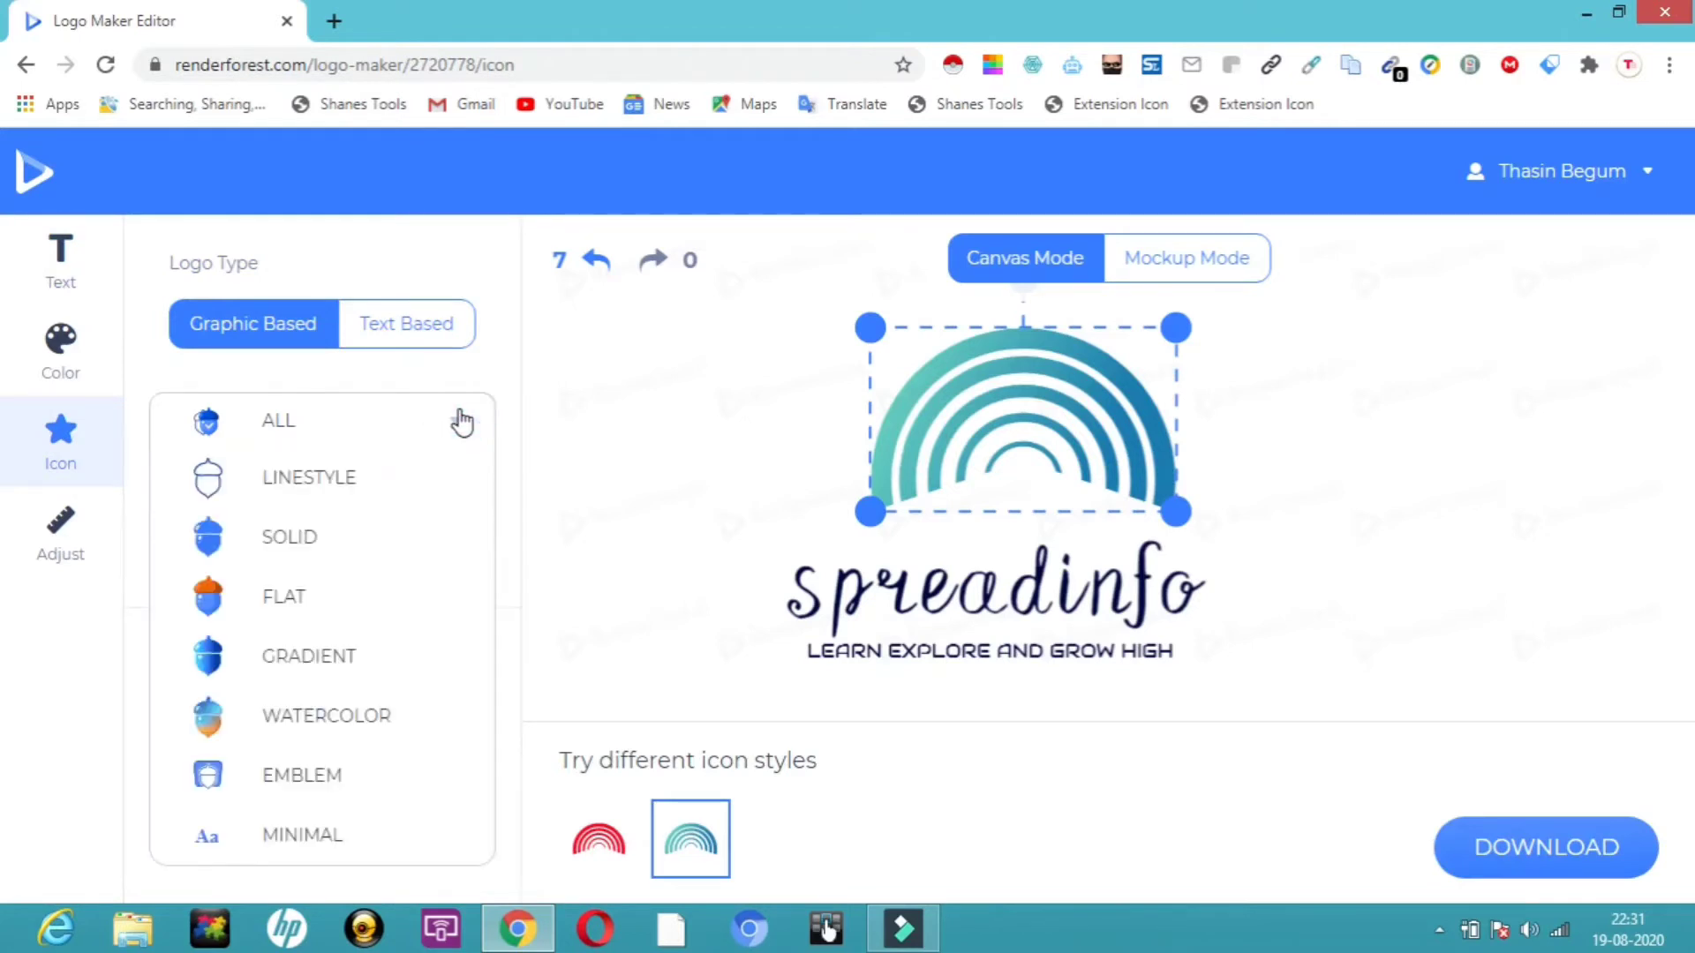
{"action": "left_click", "coordinate": [330, 668]}
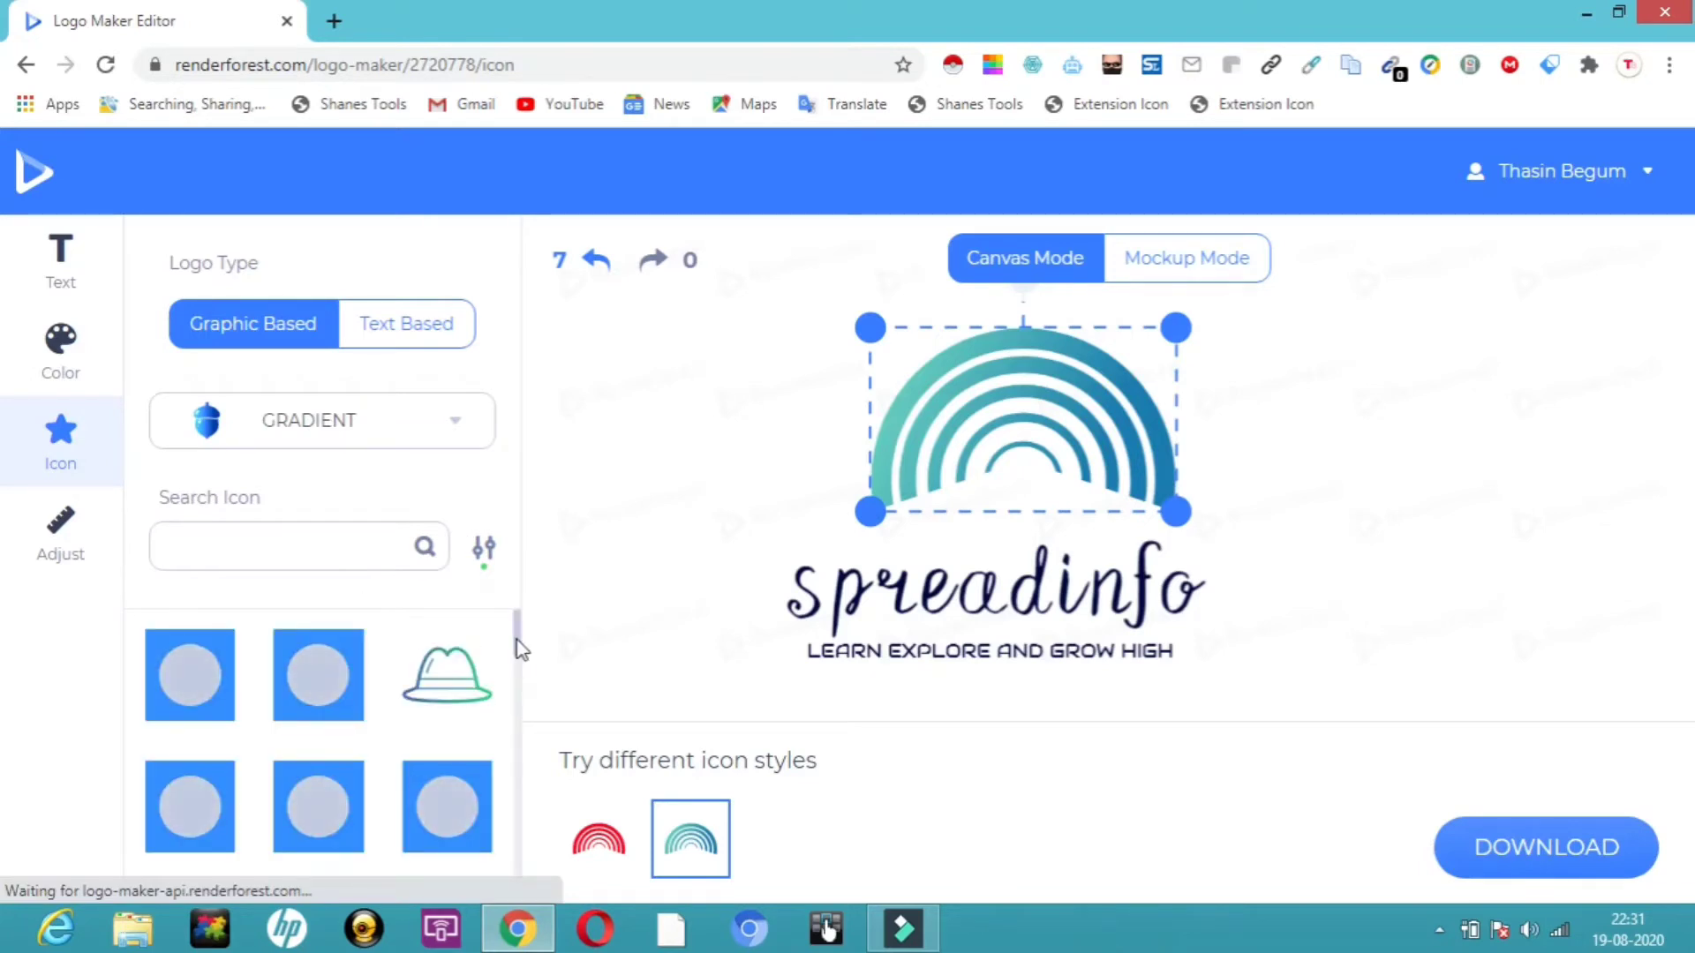
{"action": "left_click_drag", "start_coordinate": [517, 641], "coordinate": [518, 728]}
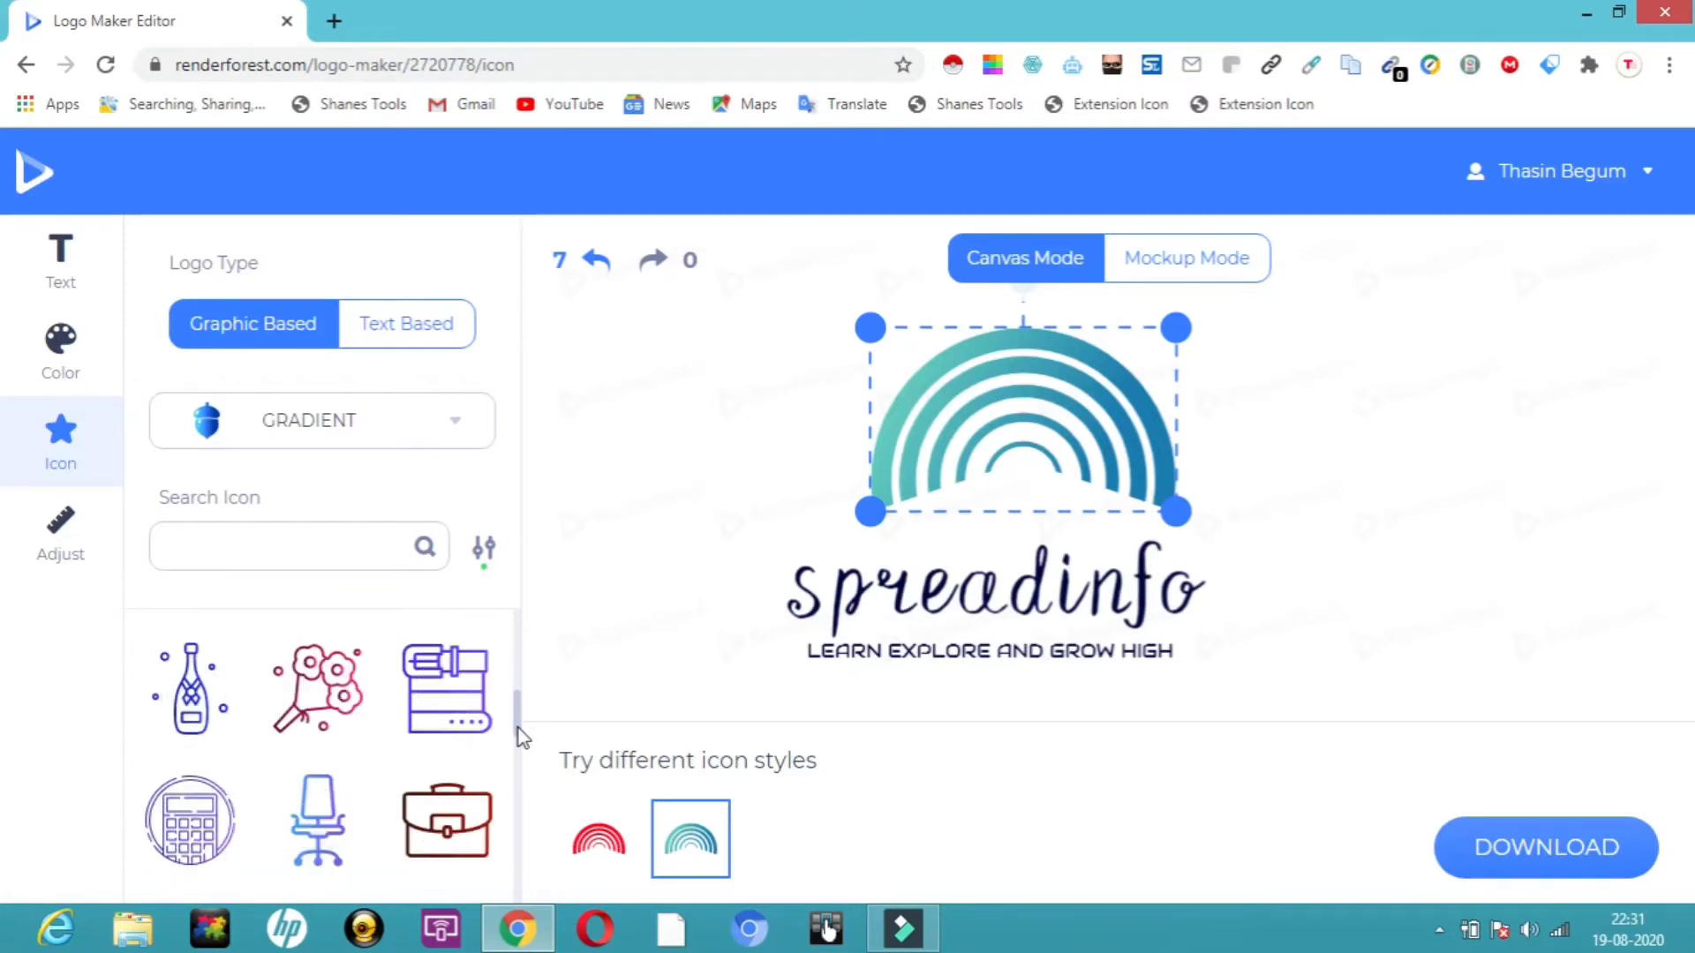
{"action": "left_click", "coordinate": [448, 837]}
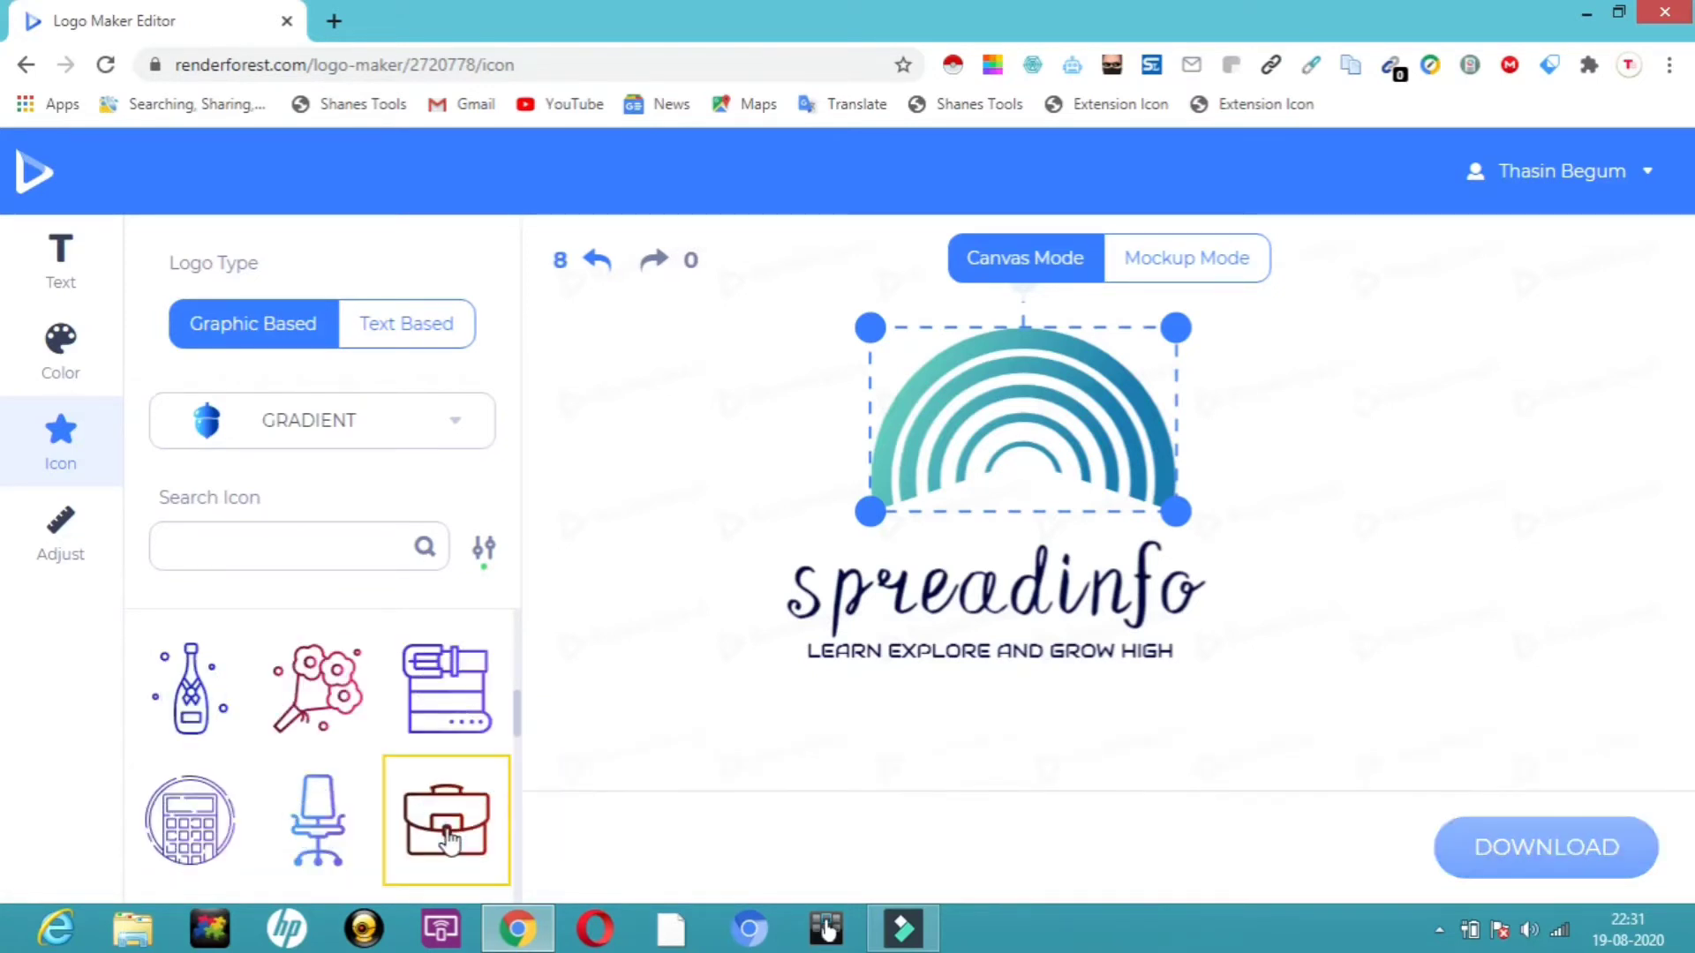
Shrink the briefcase icon and center it above the company name.
{"action": "left_click_drag", "start_coordinate": [1060, 426], "coordinate": [1005, 404]}
{"action": "left_click_drag", "start_coordinate": [1114, 313], "coordinate": [1034, 413]}
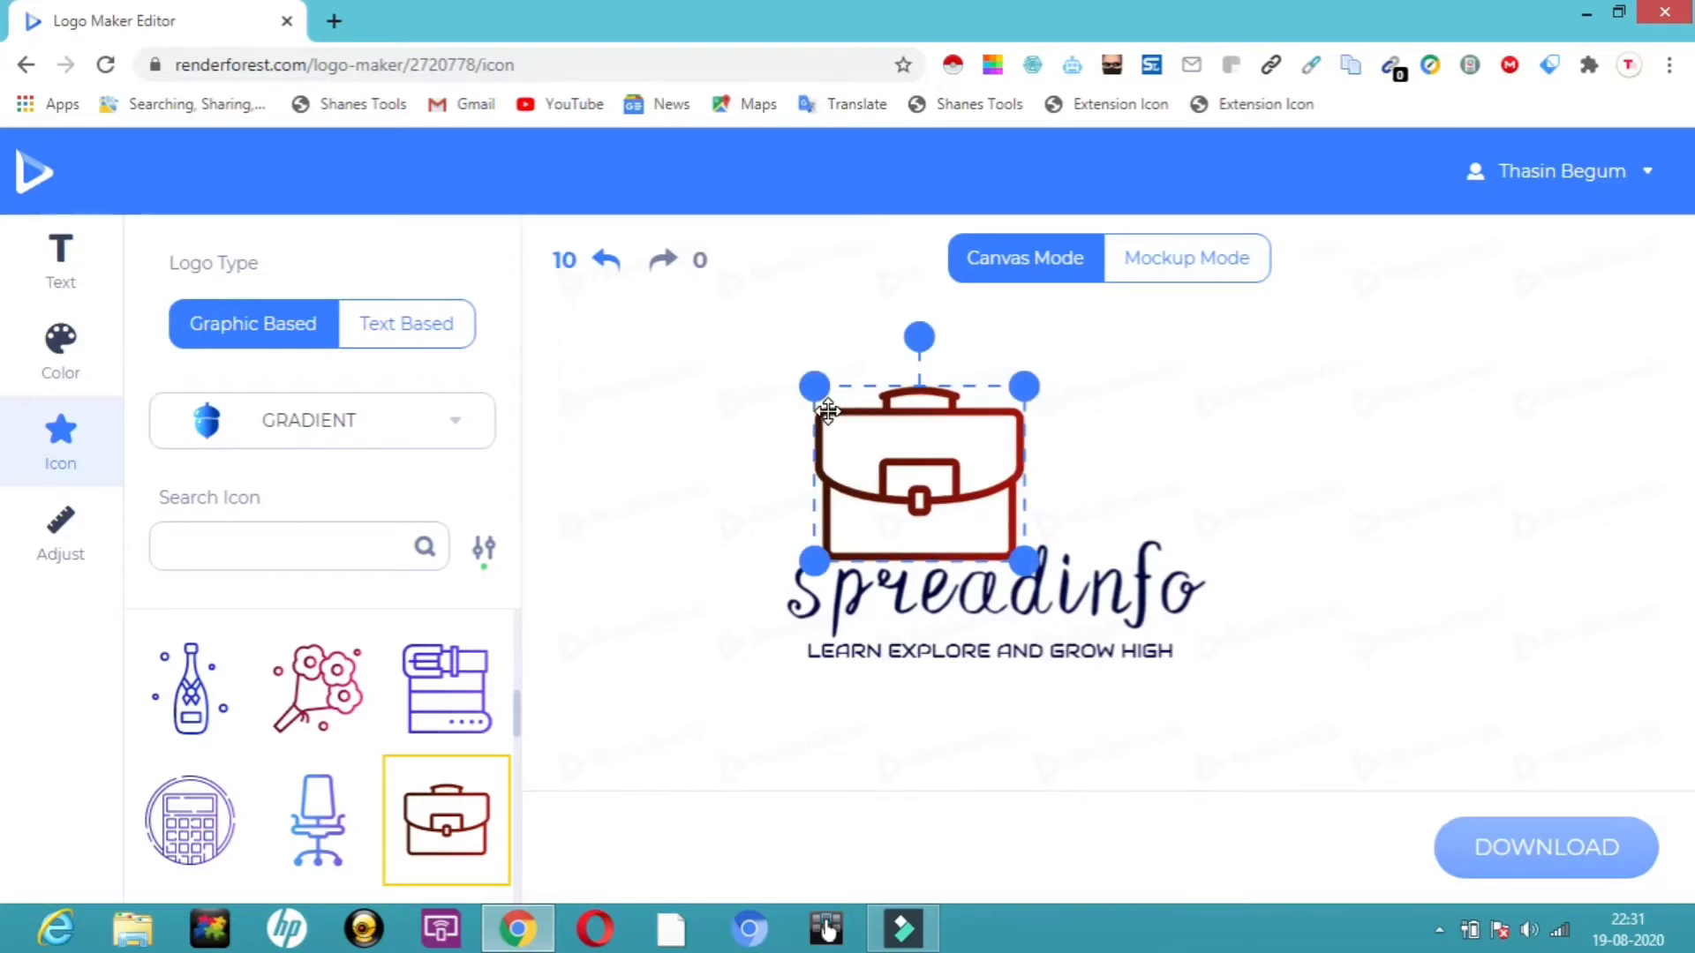
{"action": "left_click_drag", "start_coordinate": [832, 394], "coordinate": [876, 403]}
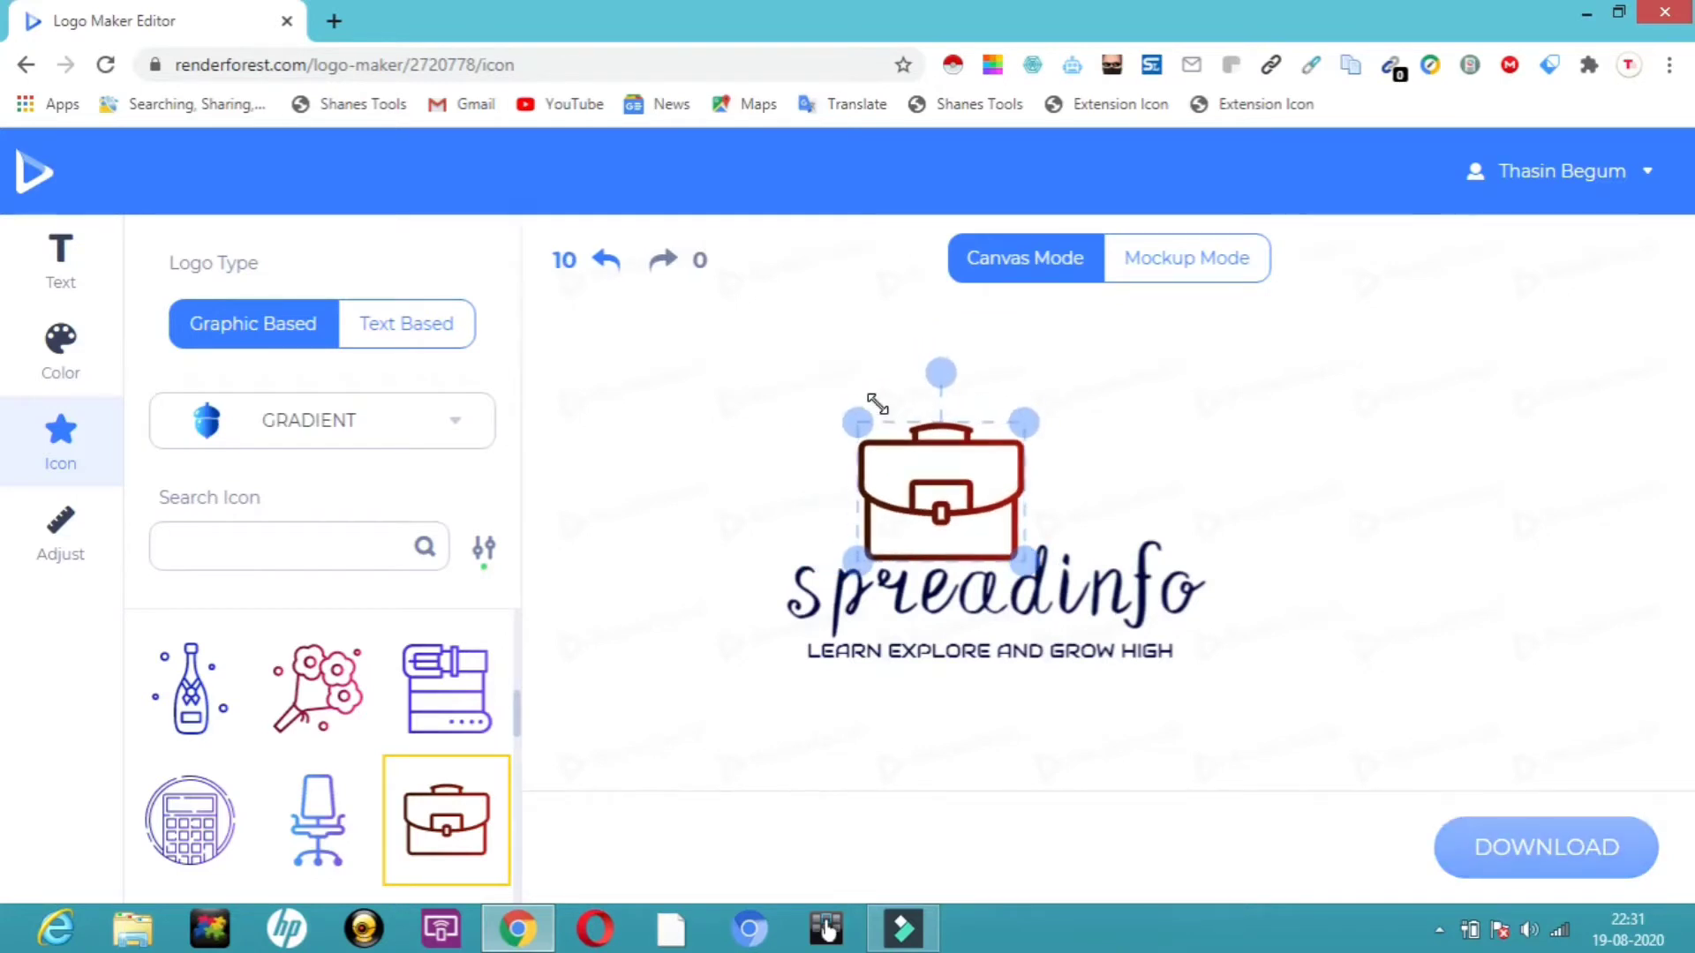
{"action": "left_click_drag", "start_coordinate": [957, 484], "coordinate": [1010, 465]}
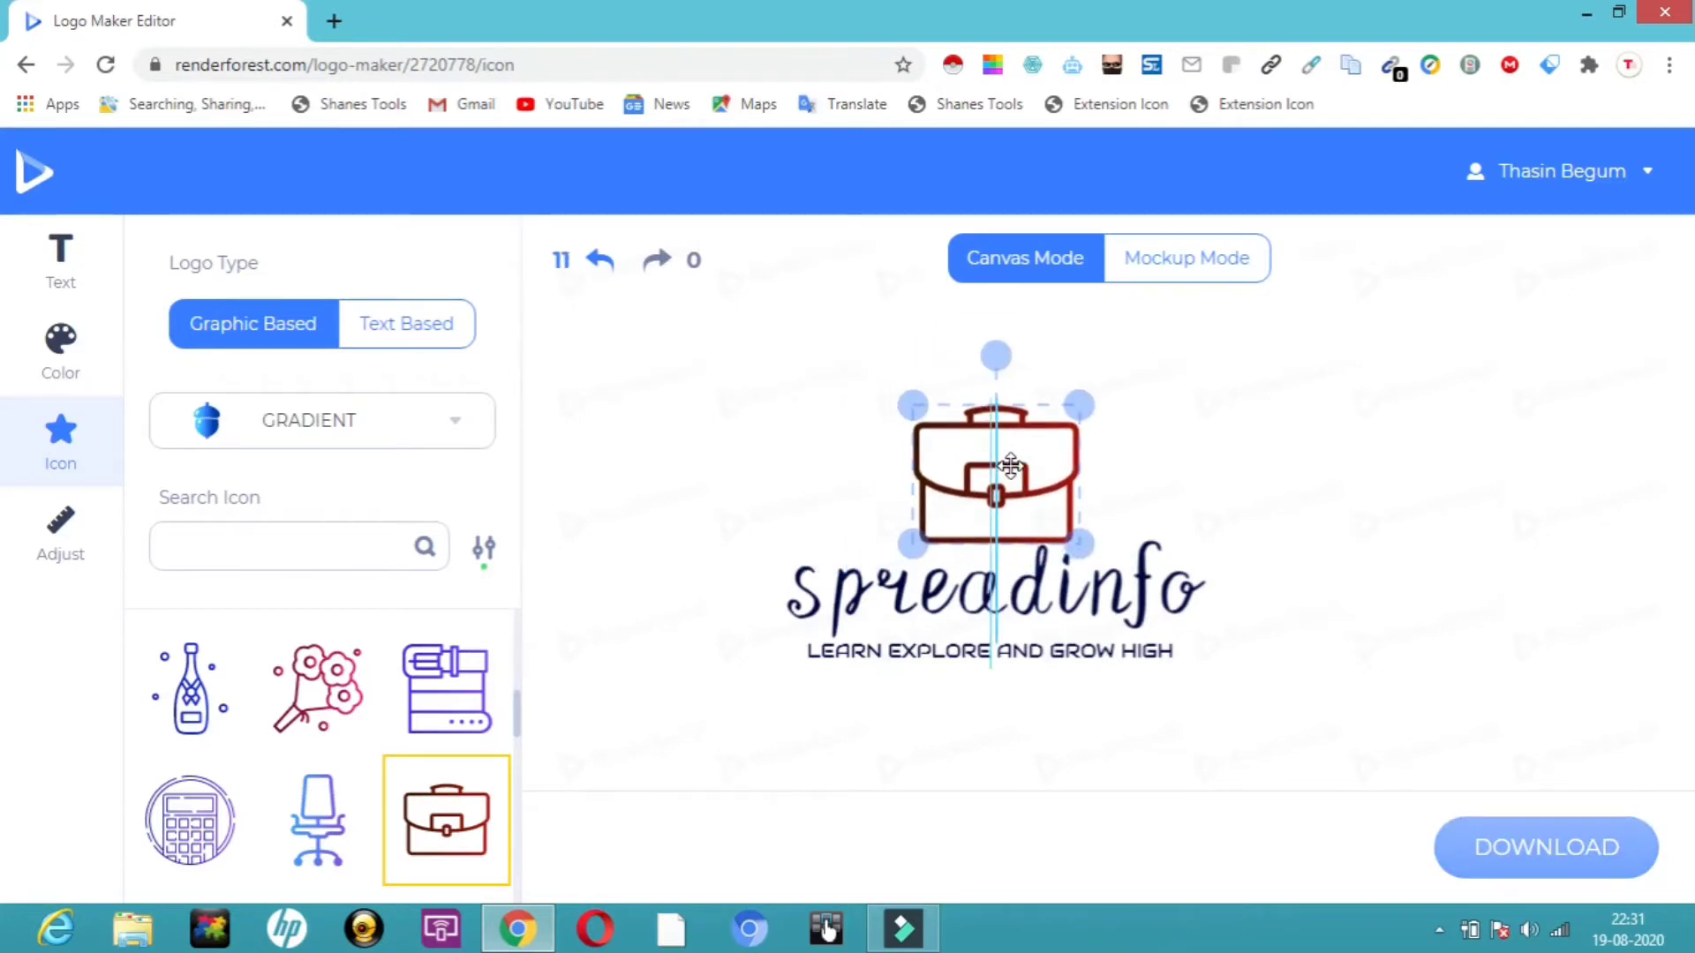
{"action": "left_click_drag", "start_coordinate": [718, 522], "coordinate": [718, 521]}
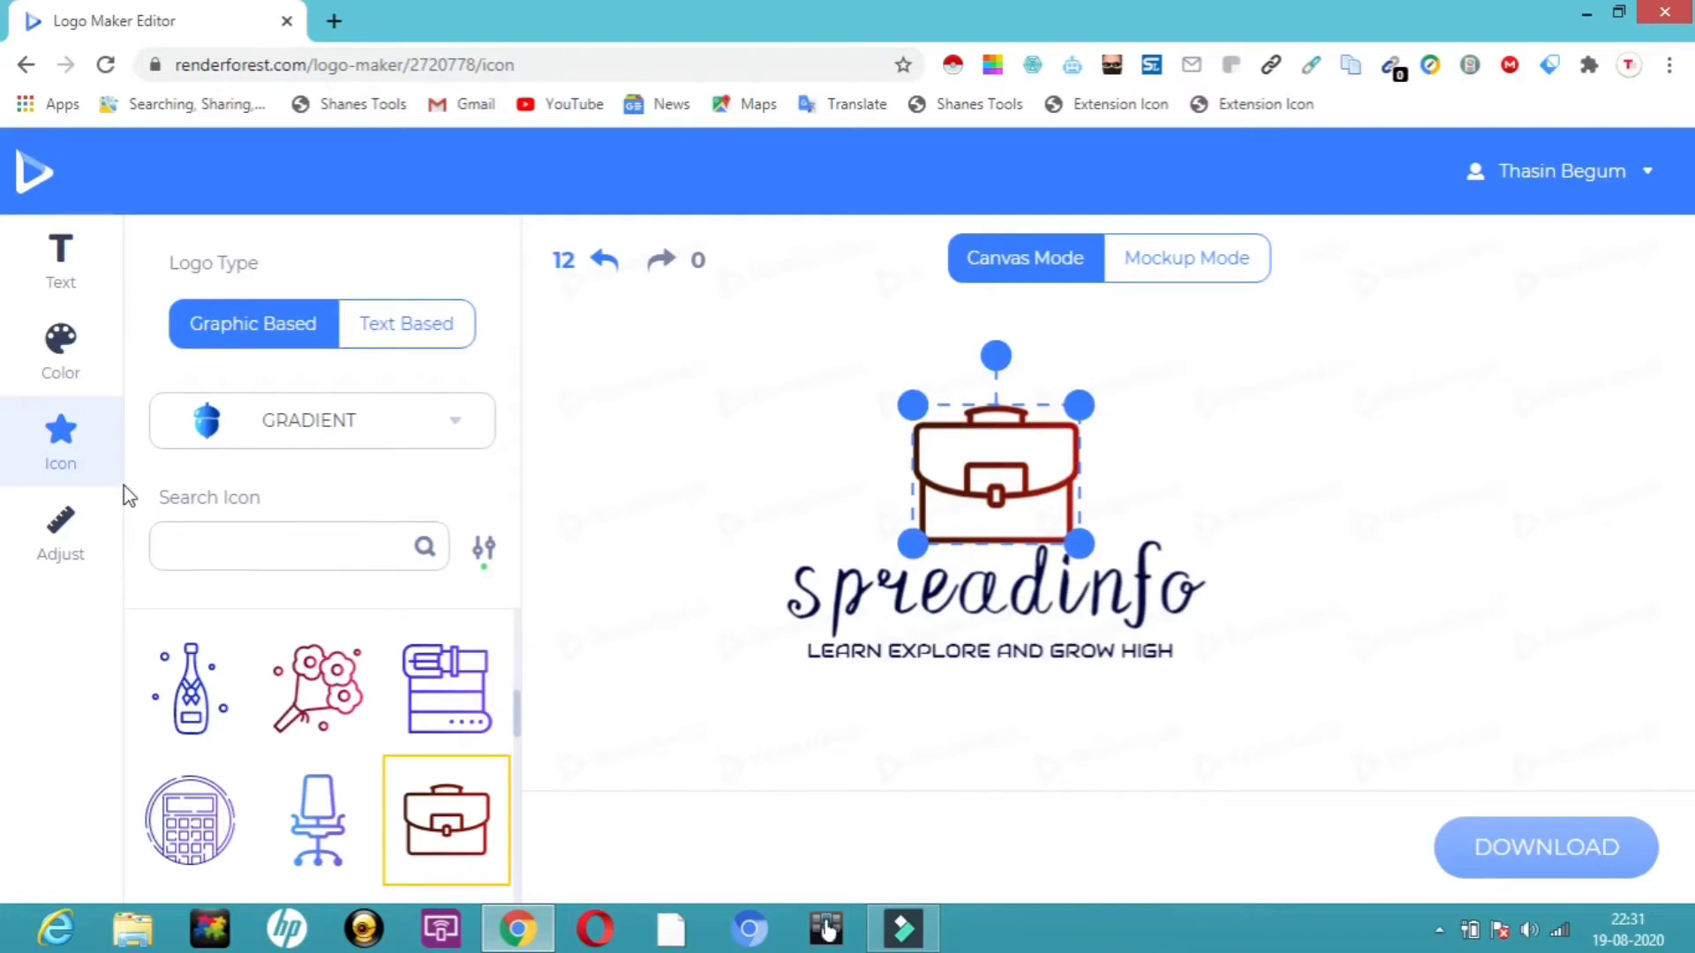
Try the layout positions and settle on the icon placed to the left of the text.
{"action": "left_click", "coordinate": [86, 552]}
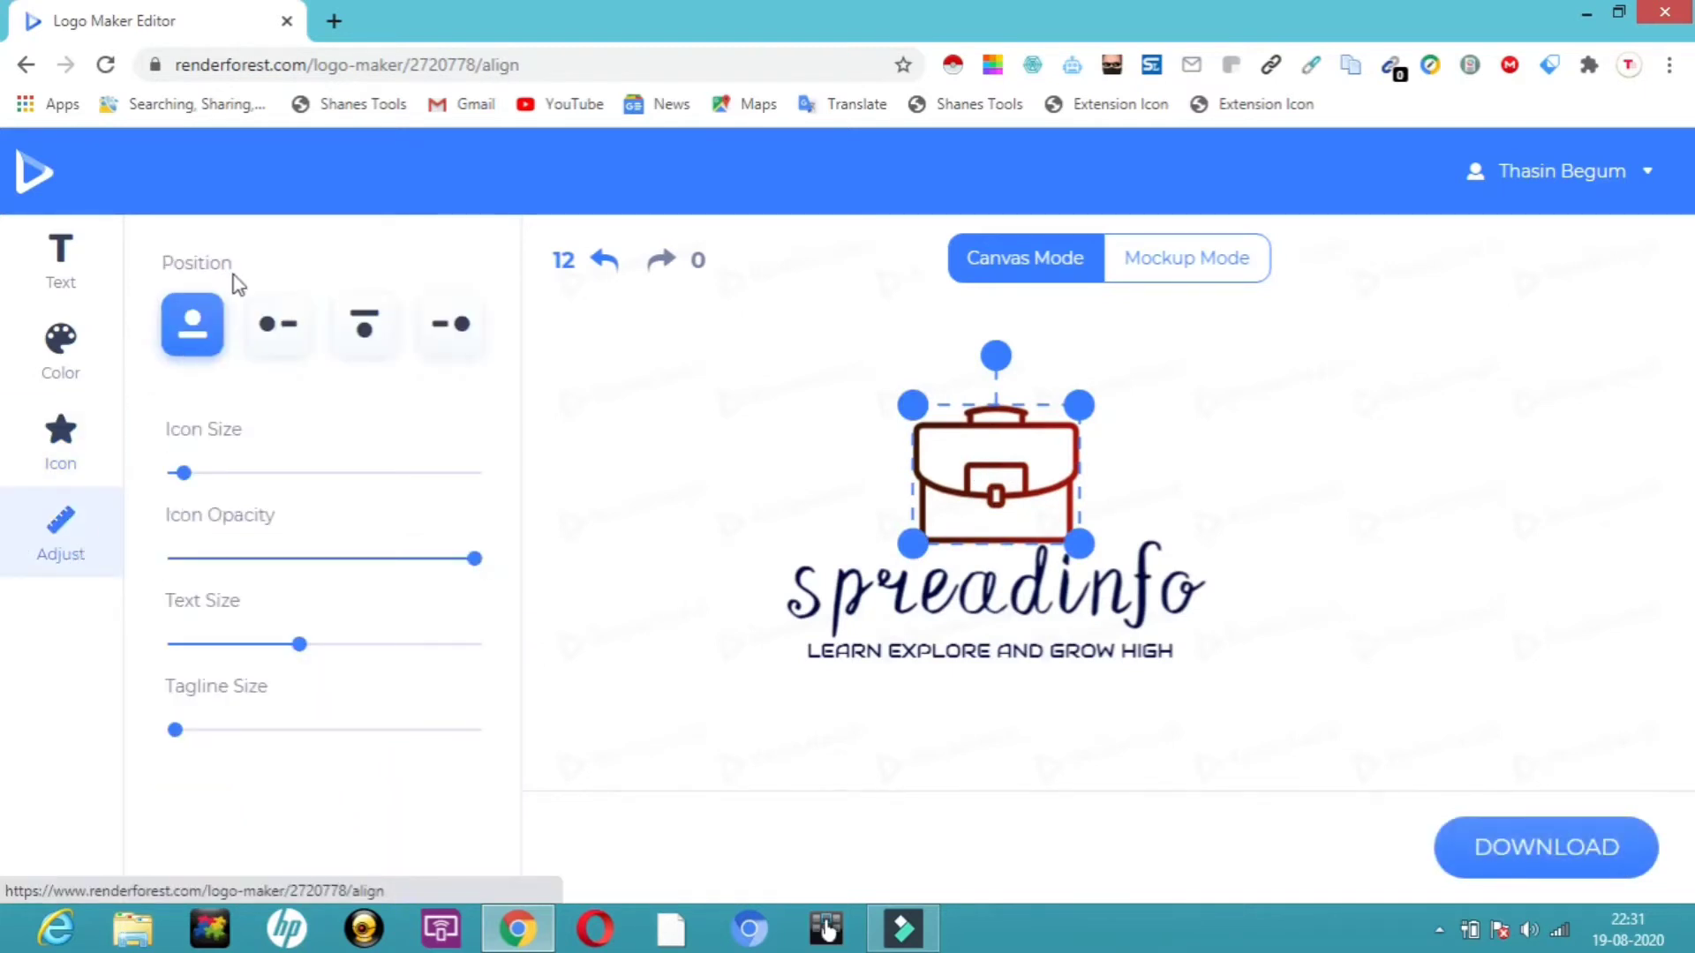
{"action": "left_click", "coordinate": [279, 324]}
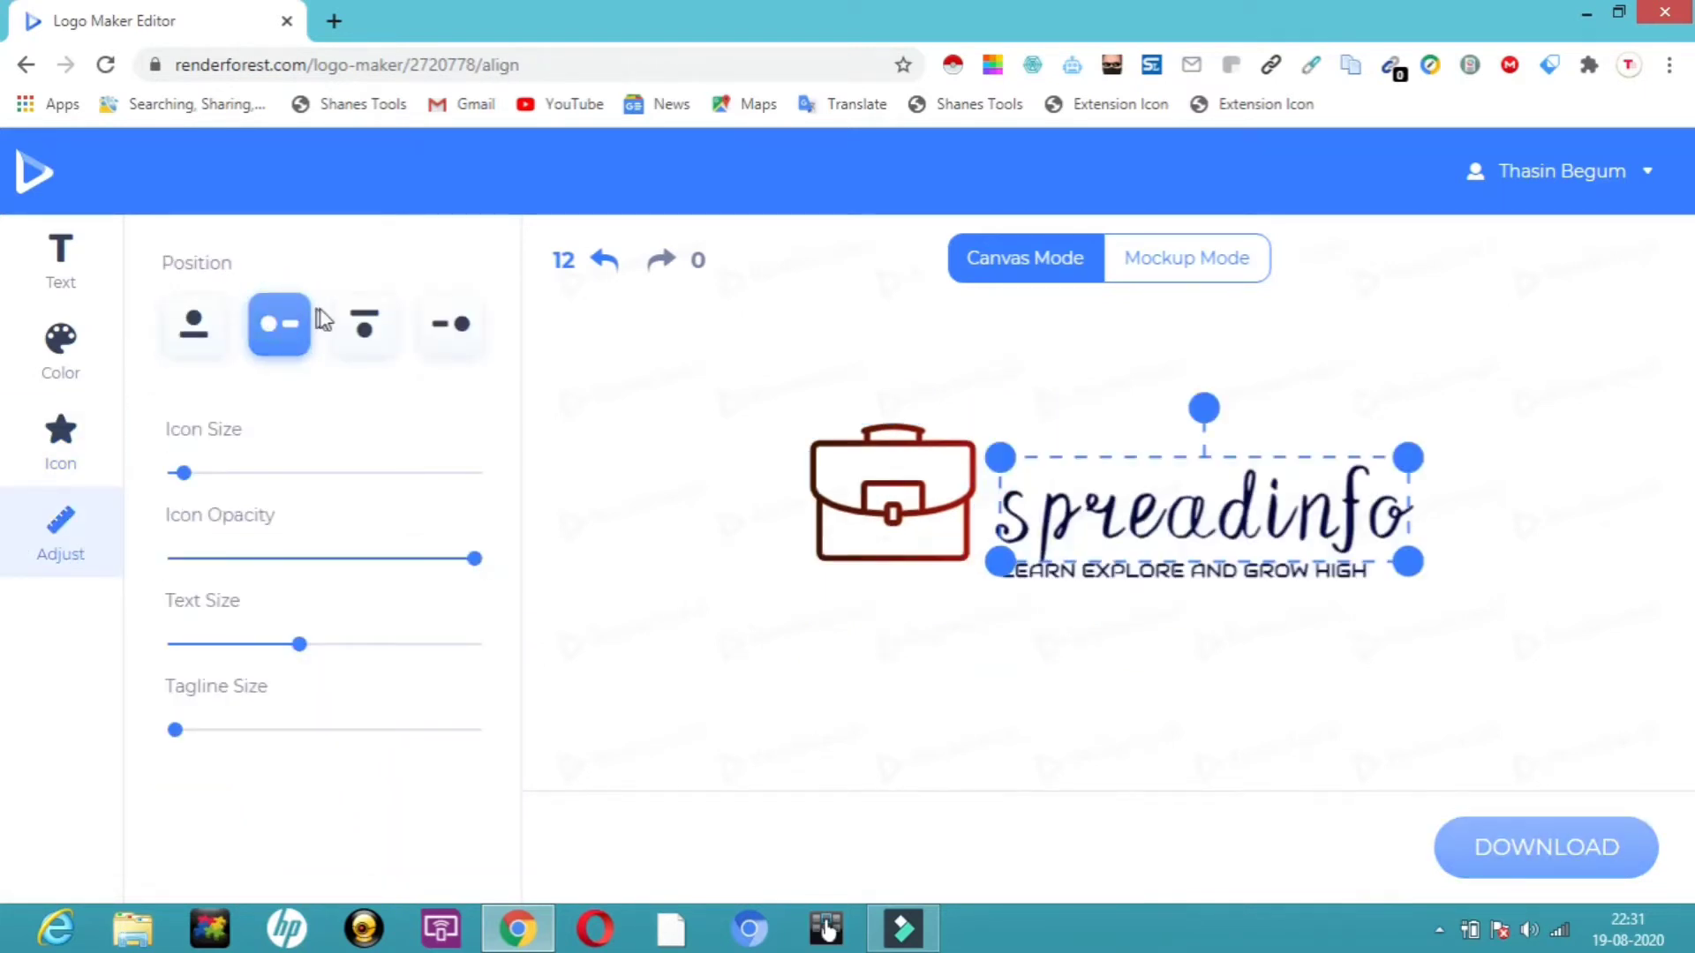
{"action": "left_click", "coordinate": [365, 327]}
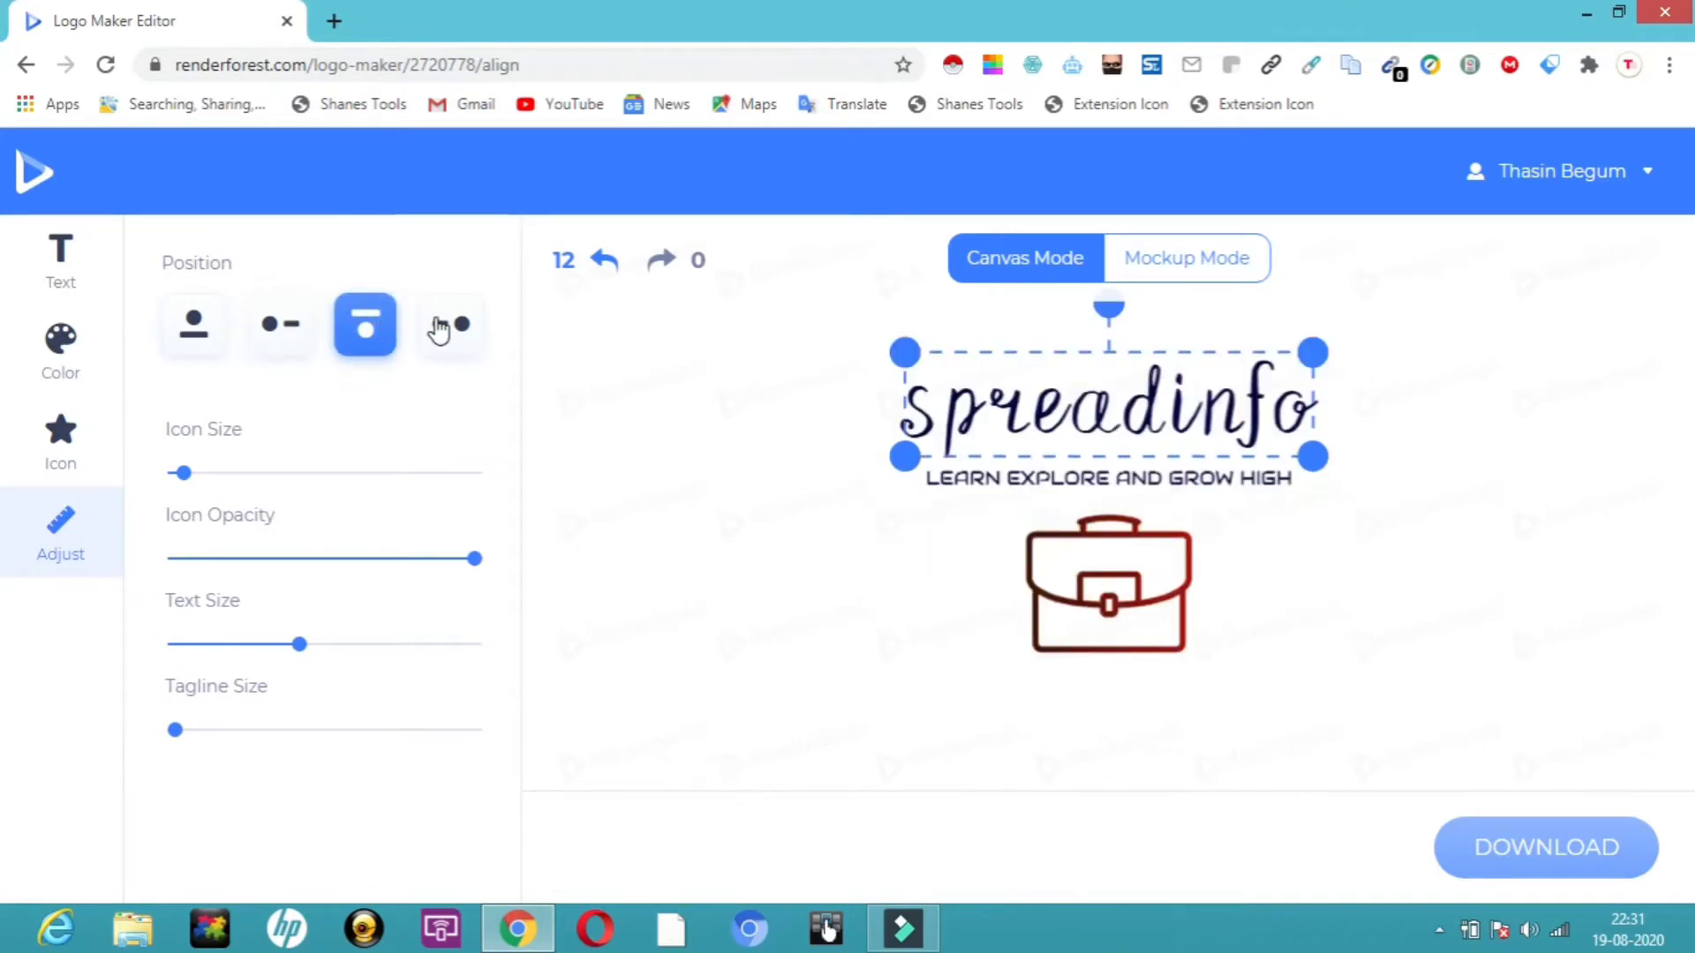
{"action": "left_click", "coordinate": [440, 328]}
{"action": "left_click", "coordinate": [271, 327]}
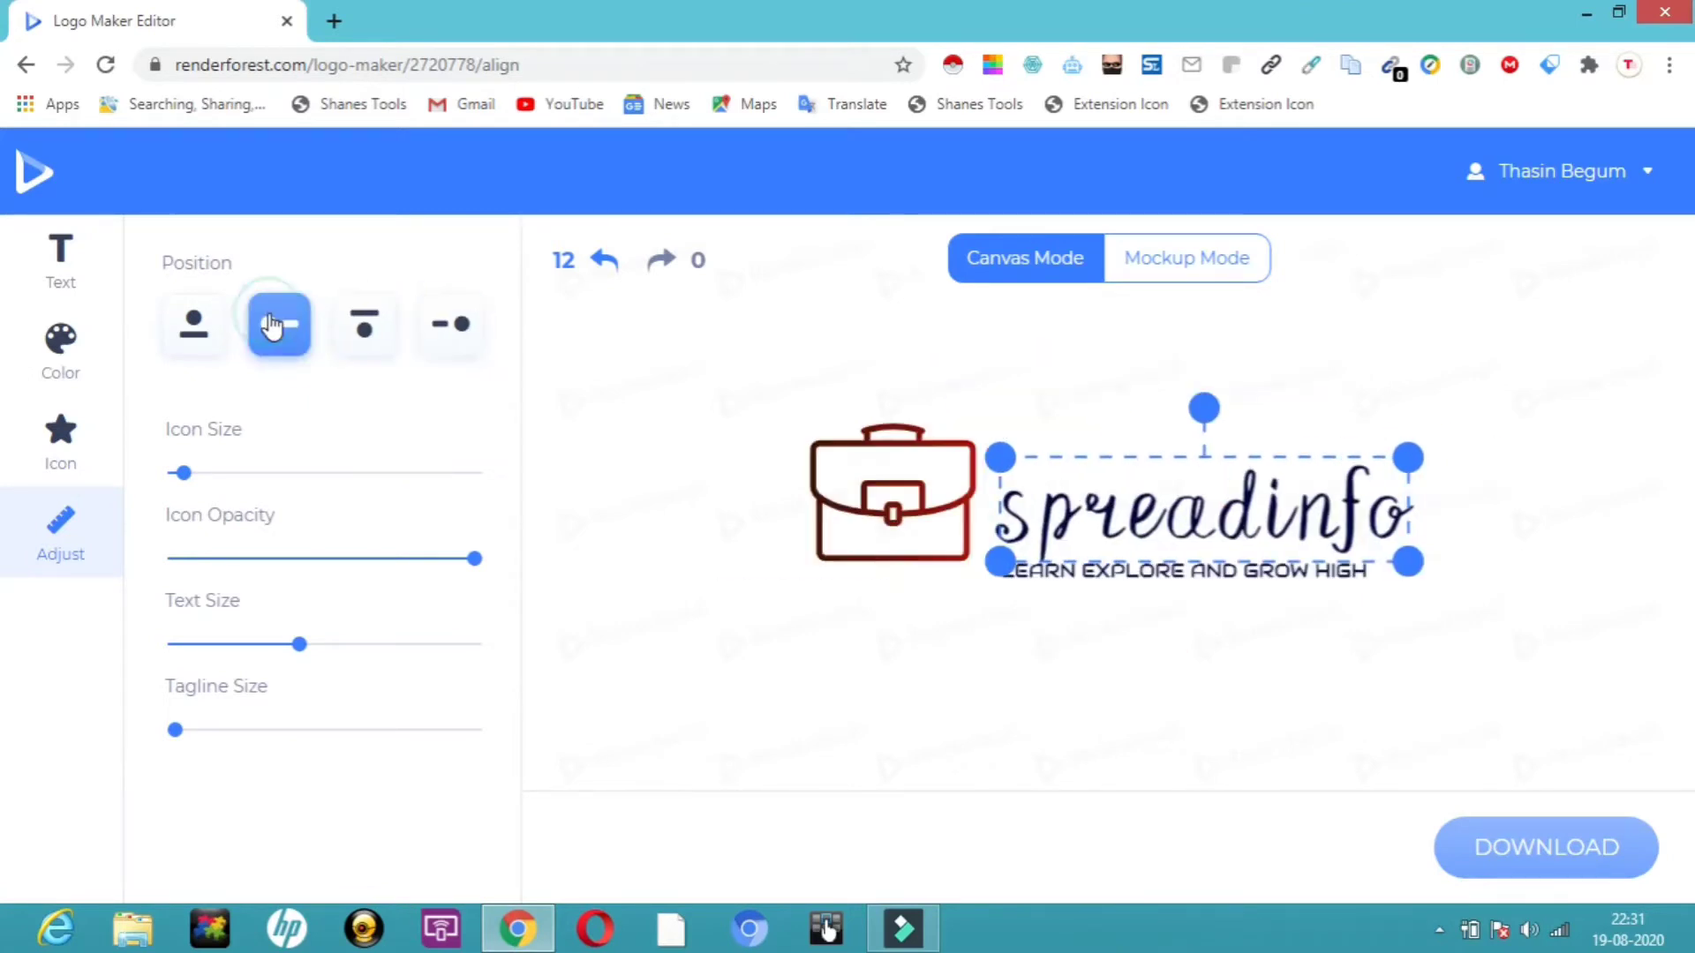
Shrink the briefcase icon and reduce the overall text size so the logo fits compactly.
{"action": "left_click", "coordinate": [903, 469]}
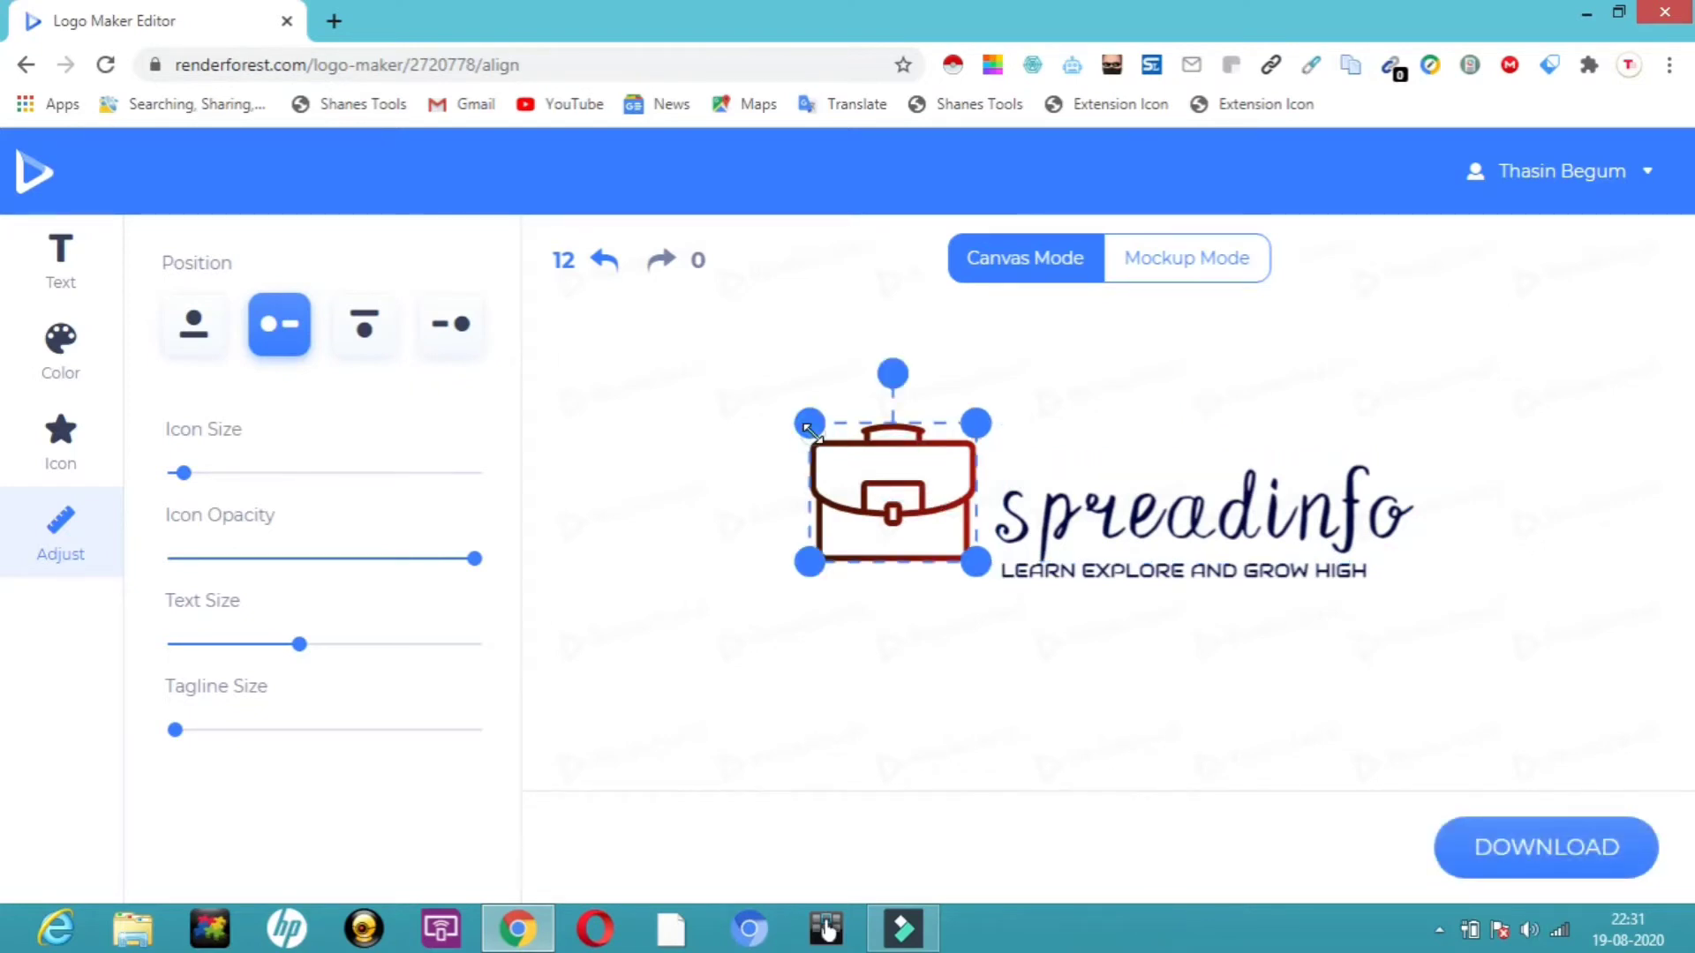
{"action": "left_click_drag", "start_coordinate": [809, 430], "coordinate": [1007, 579]}
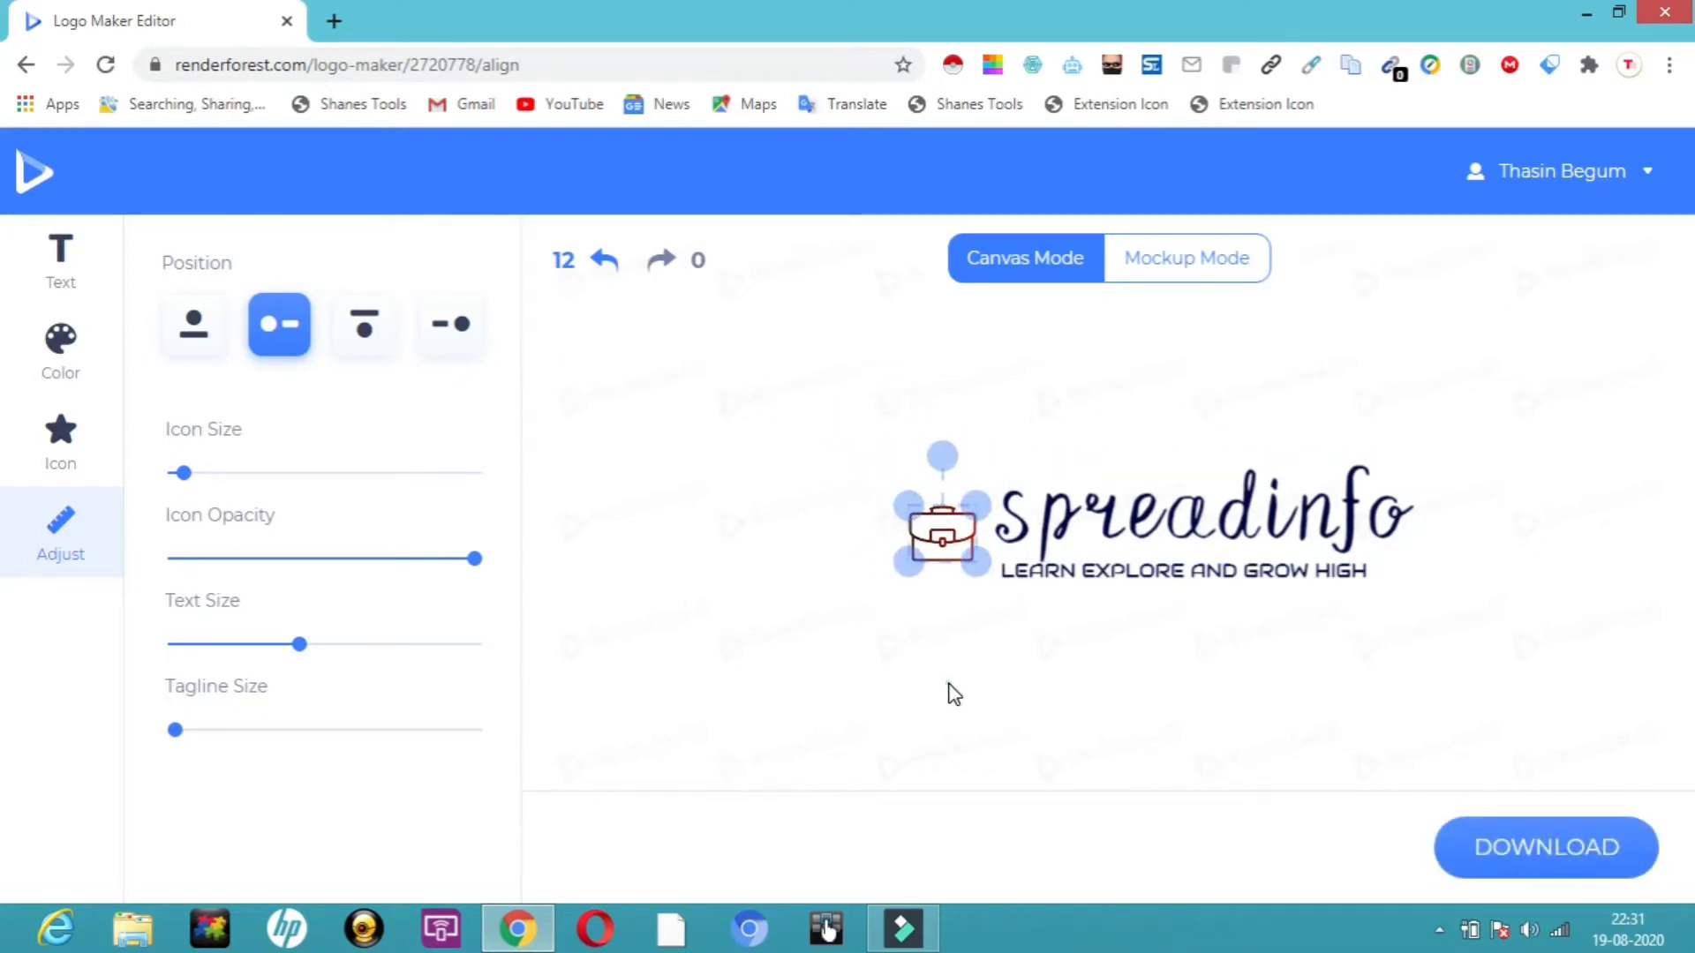
{"action": "left_click_drag", "start_coordinate": [948, 682], "coordinate": [1103, 516]}
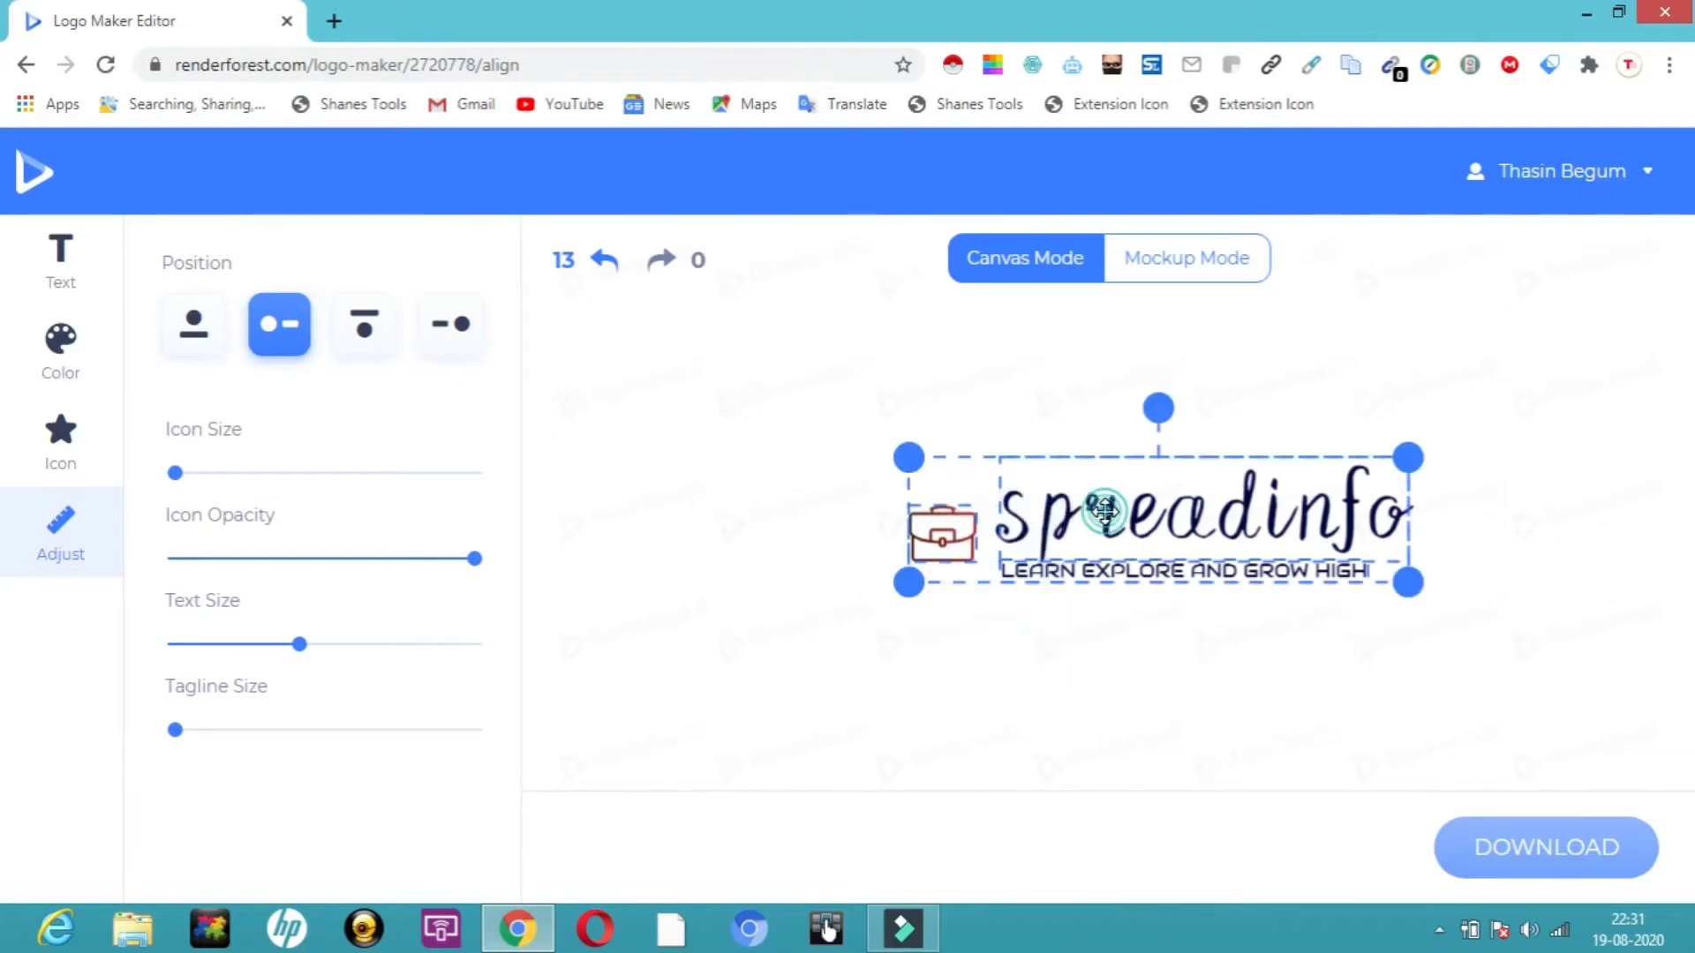
{"action": "left_click", "coordinate": [1033, 613]}
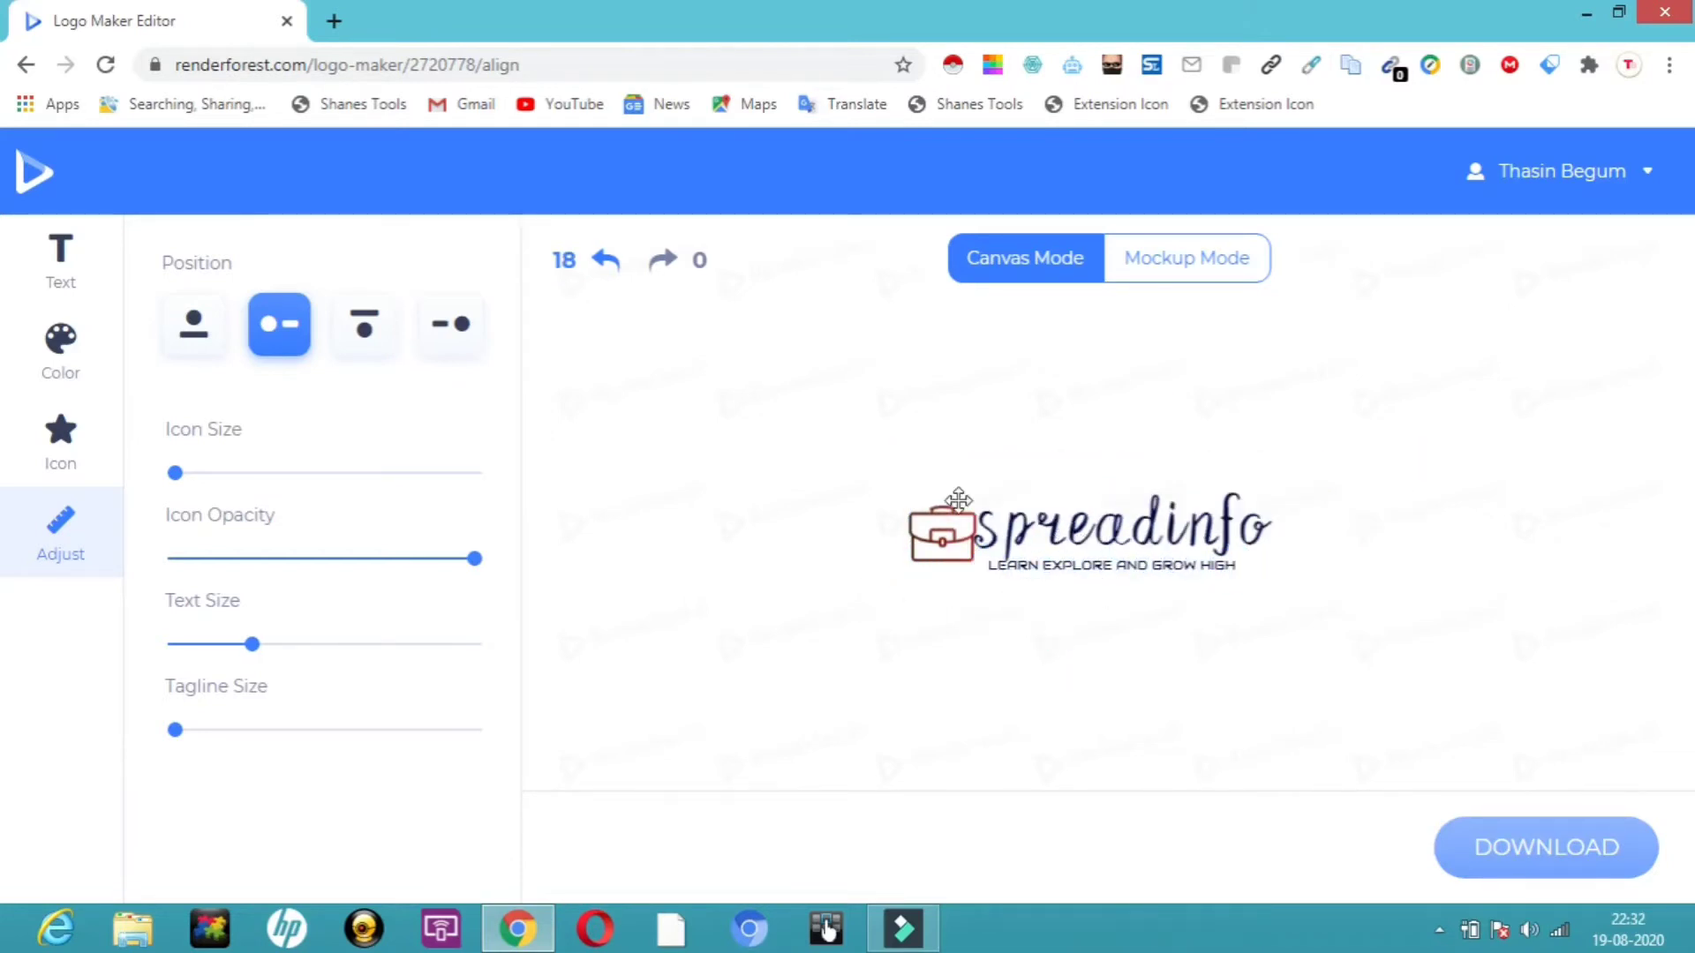
Apply the first suggested color palette of blues and cyan.
{"action": "left_click", "coordinate": [63, 362]}
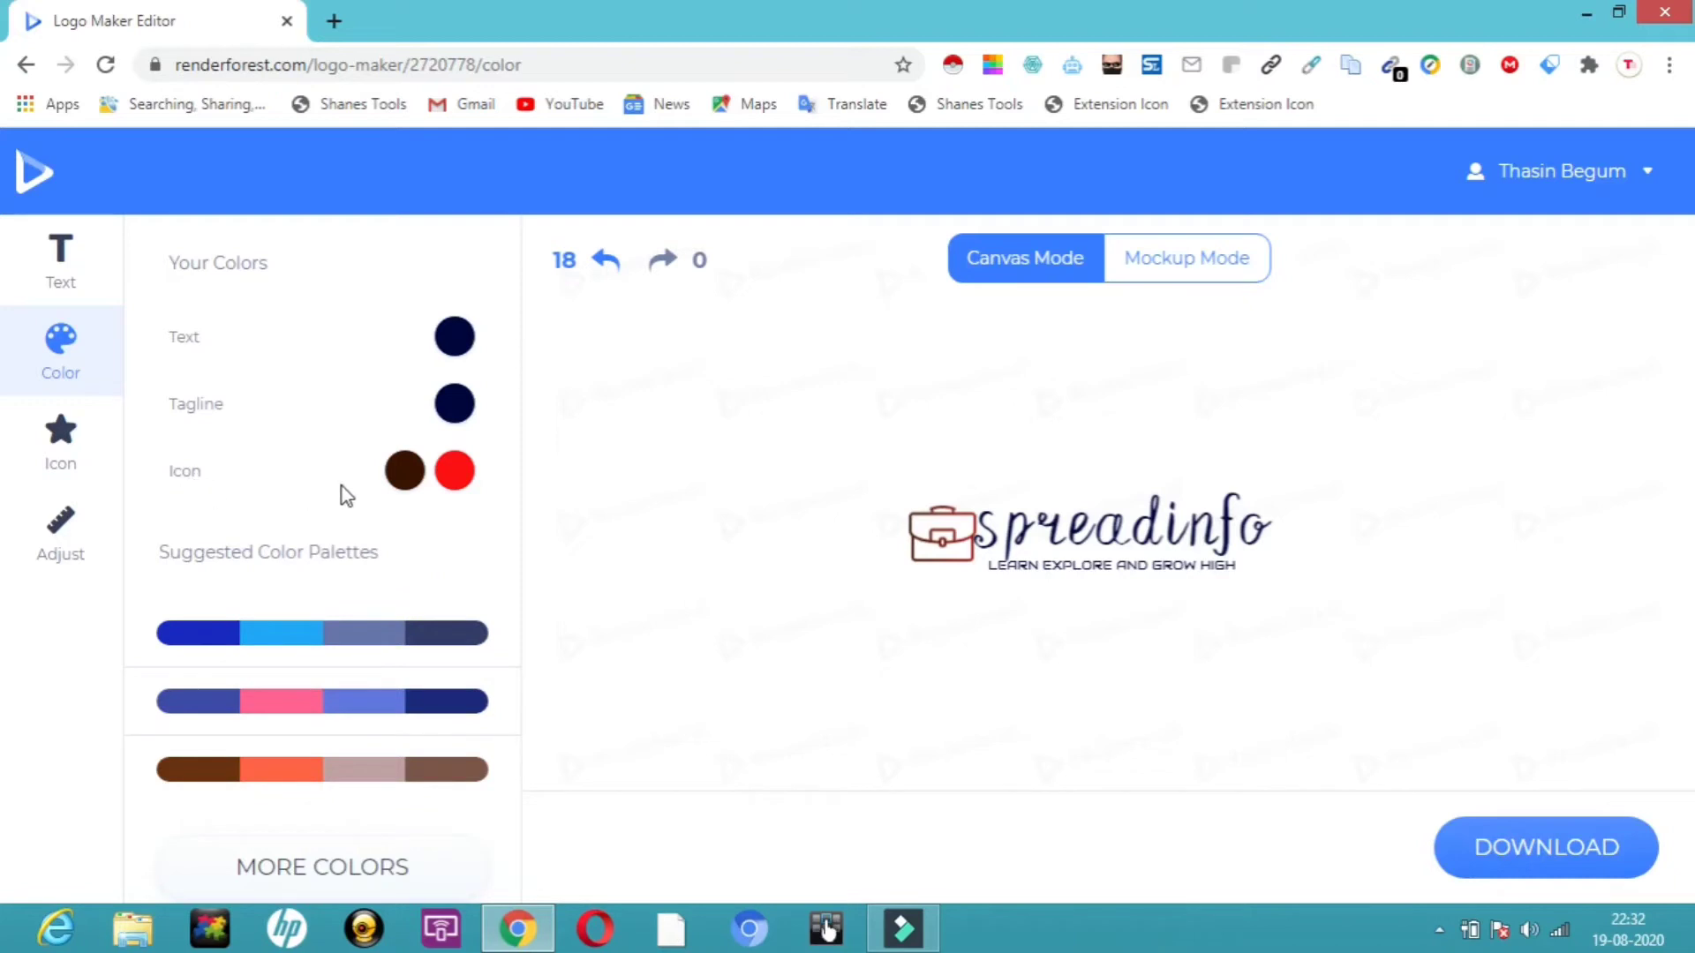
{"action": "left_click", "coordinate": [269, 653]}
{"action": "left_click", "coordinate": [369, 642]}
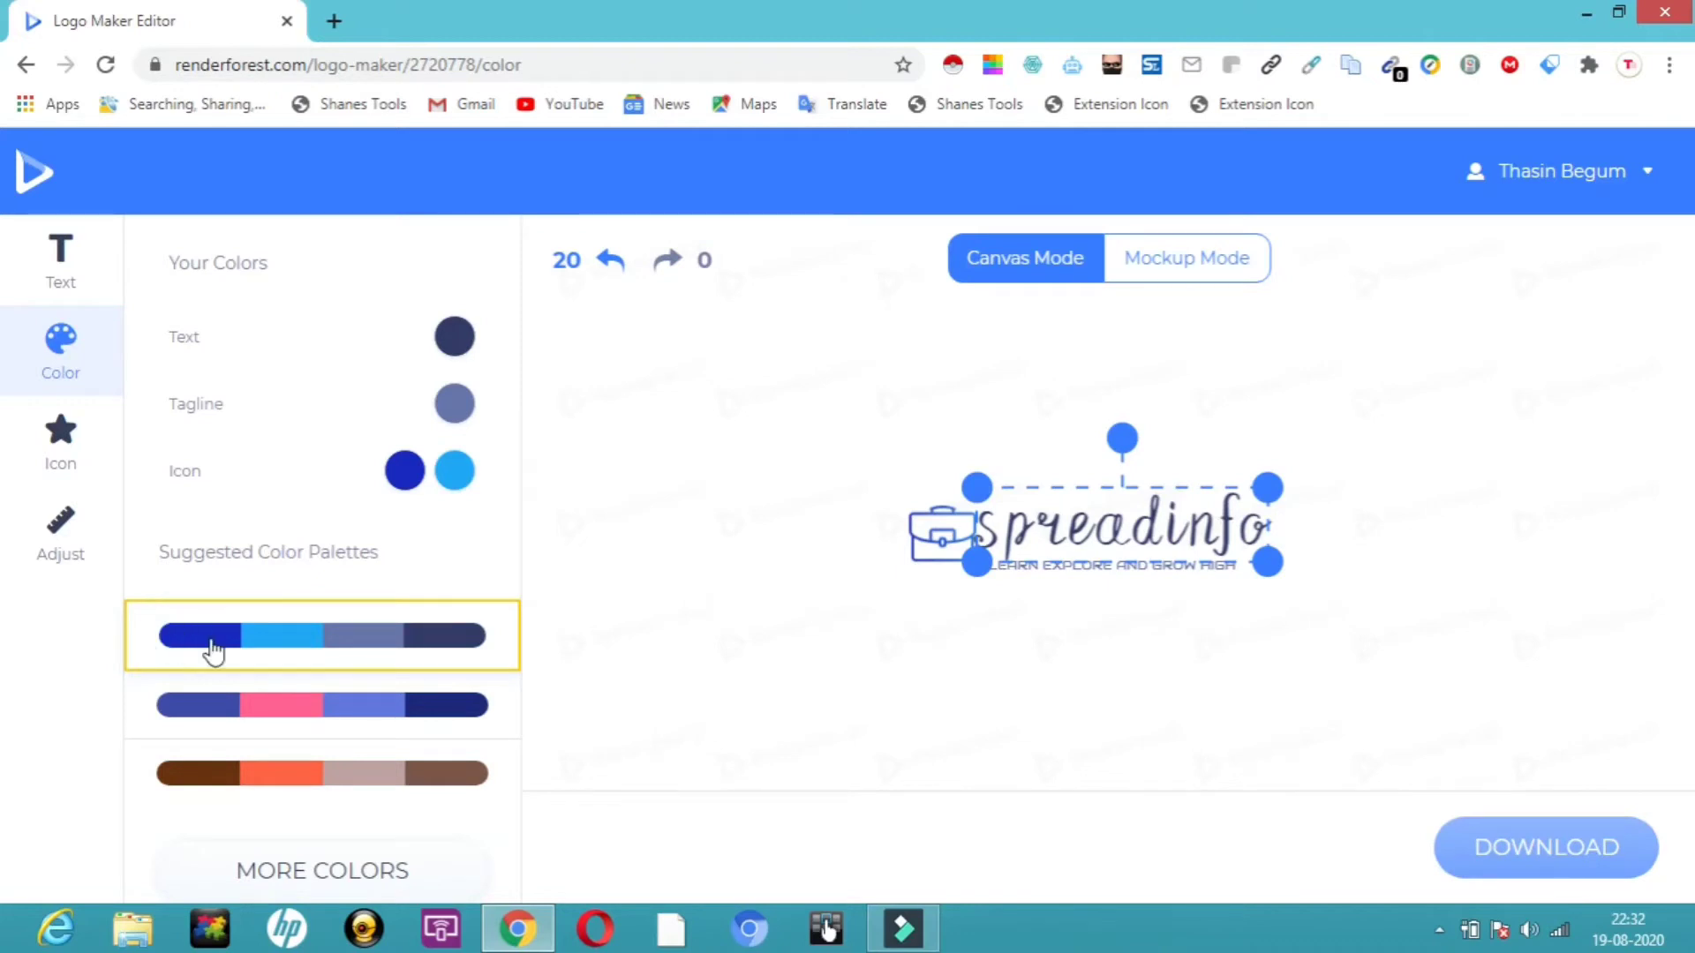
Set the company name's color to magenta #CB22D2.
{"action": "left_click", "coordinate": [456, 339]}
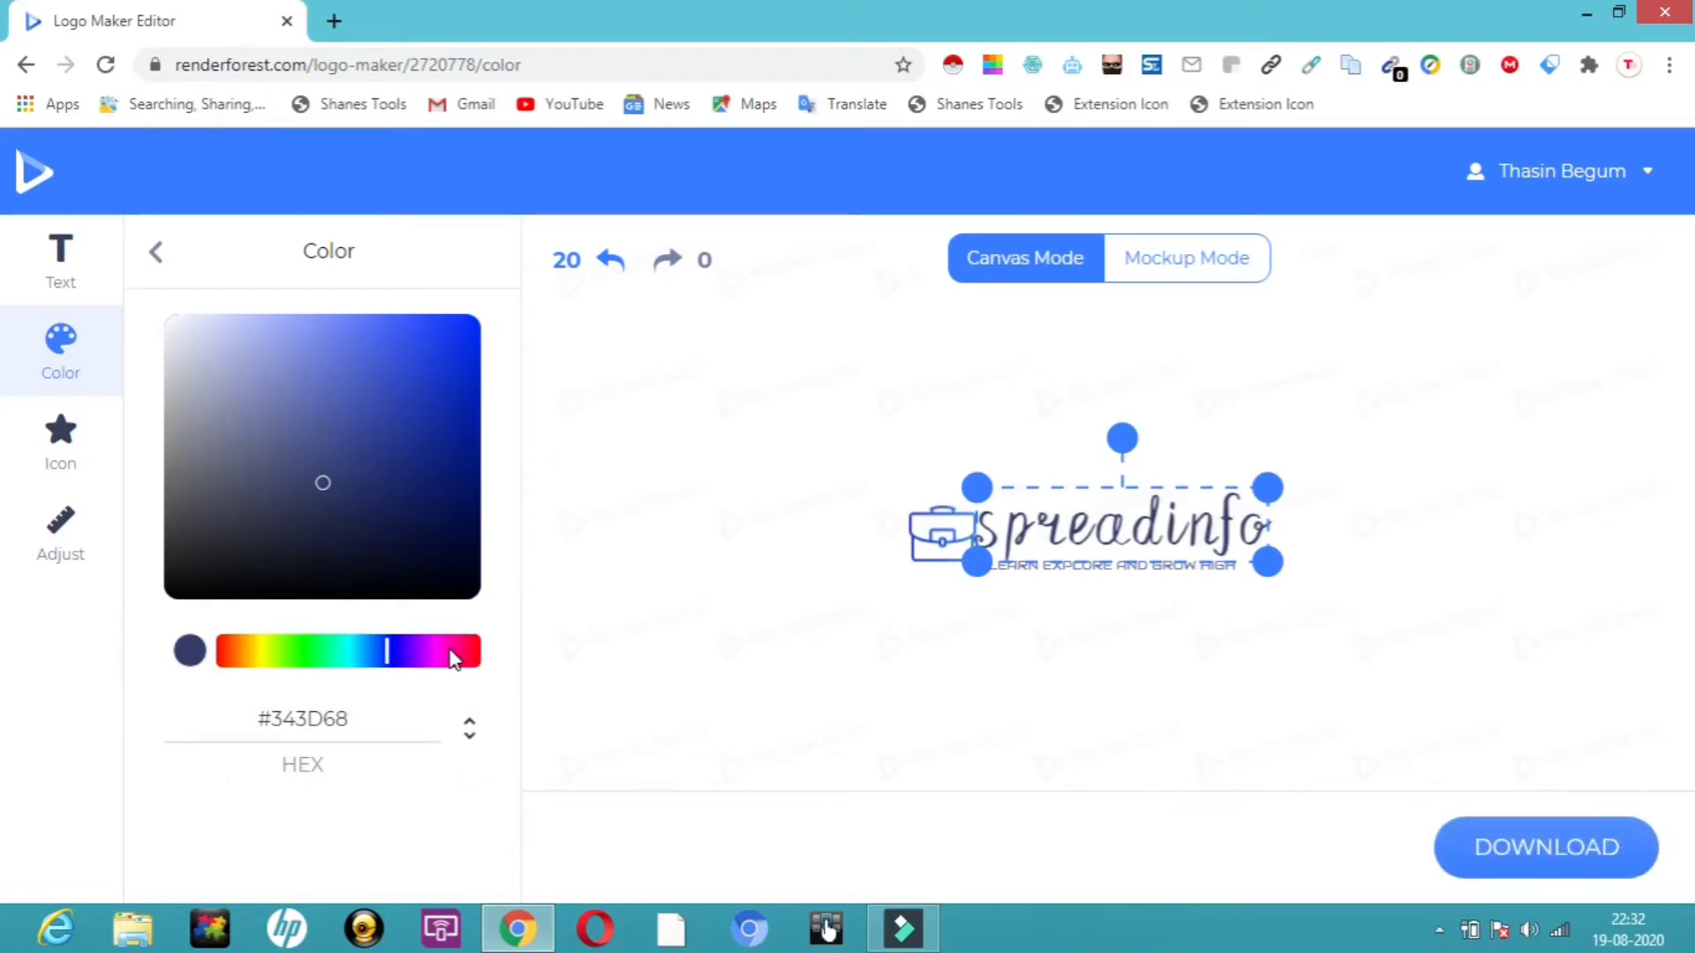
{"action": "left_click", "coordinate": [436, 650]}
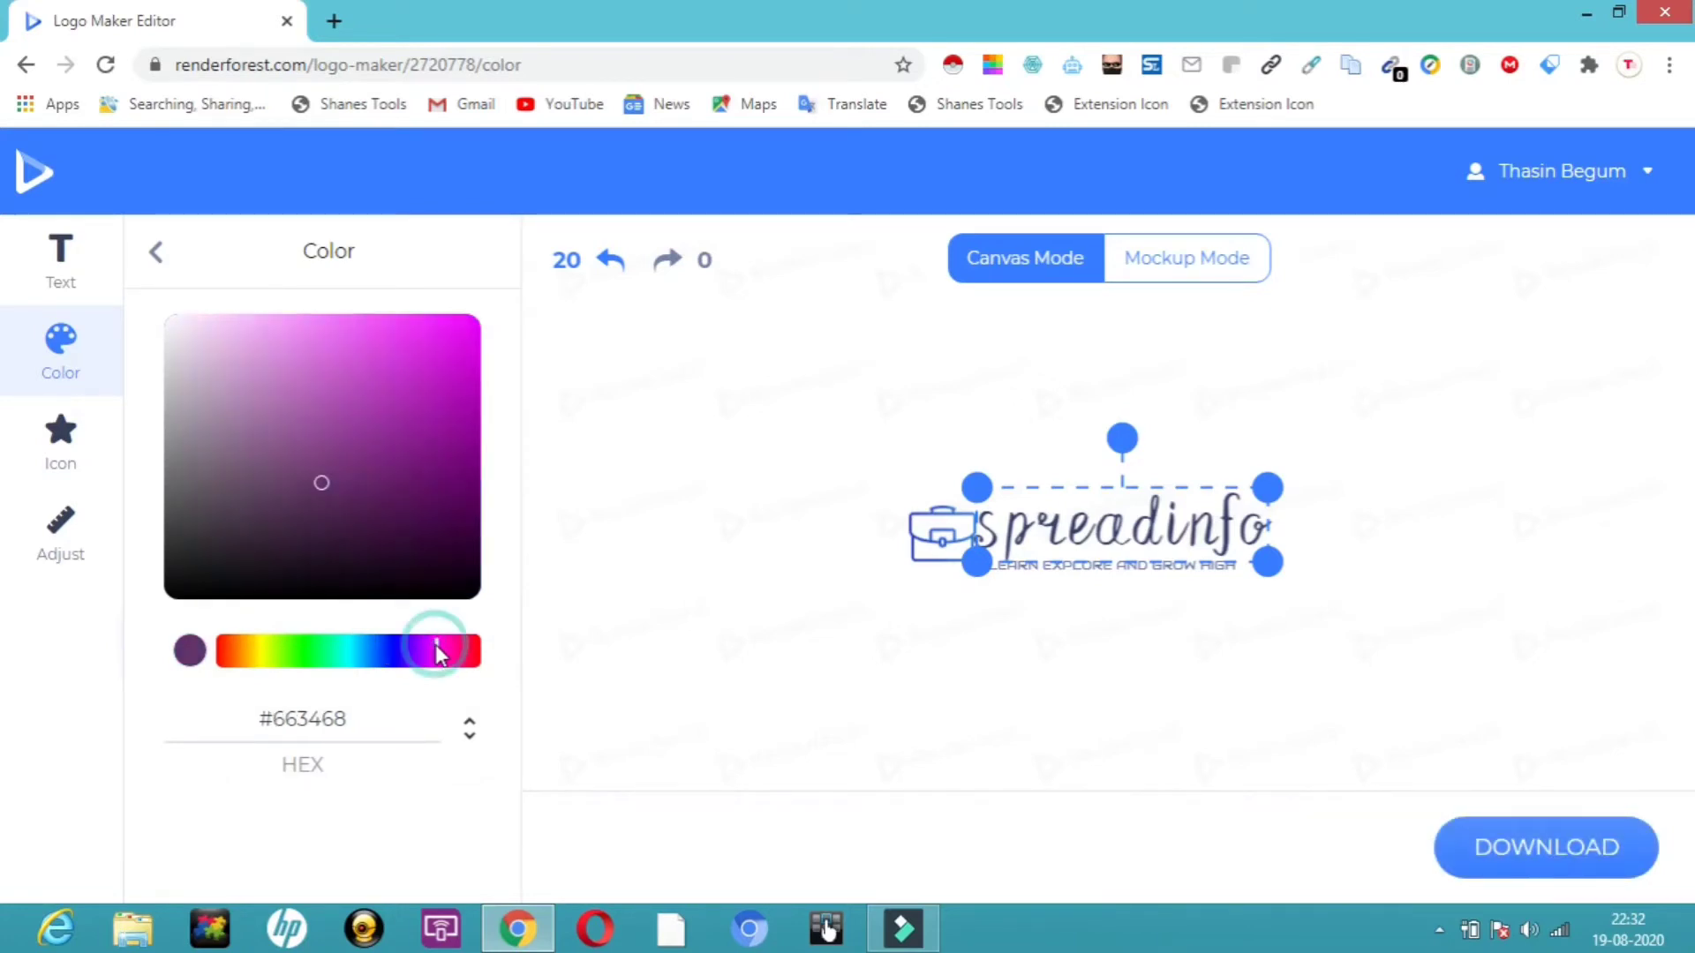
{"action": "left_click", "coordinate": [431, 364]}
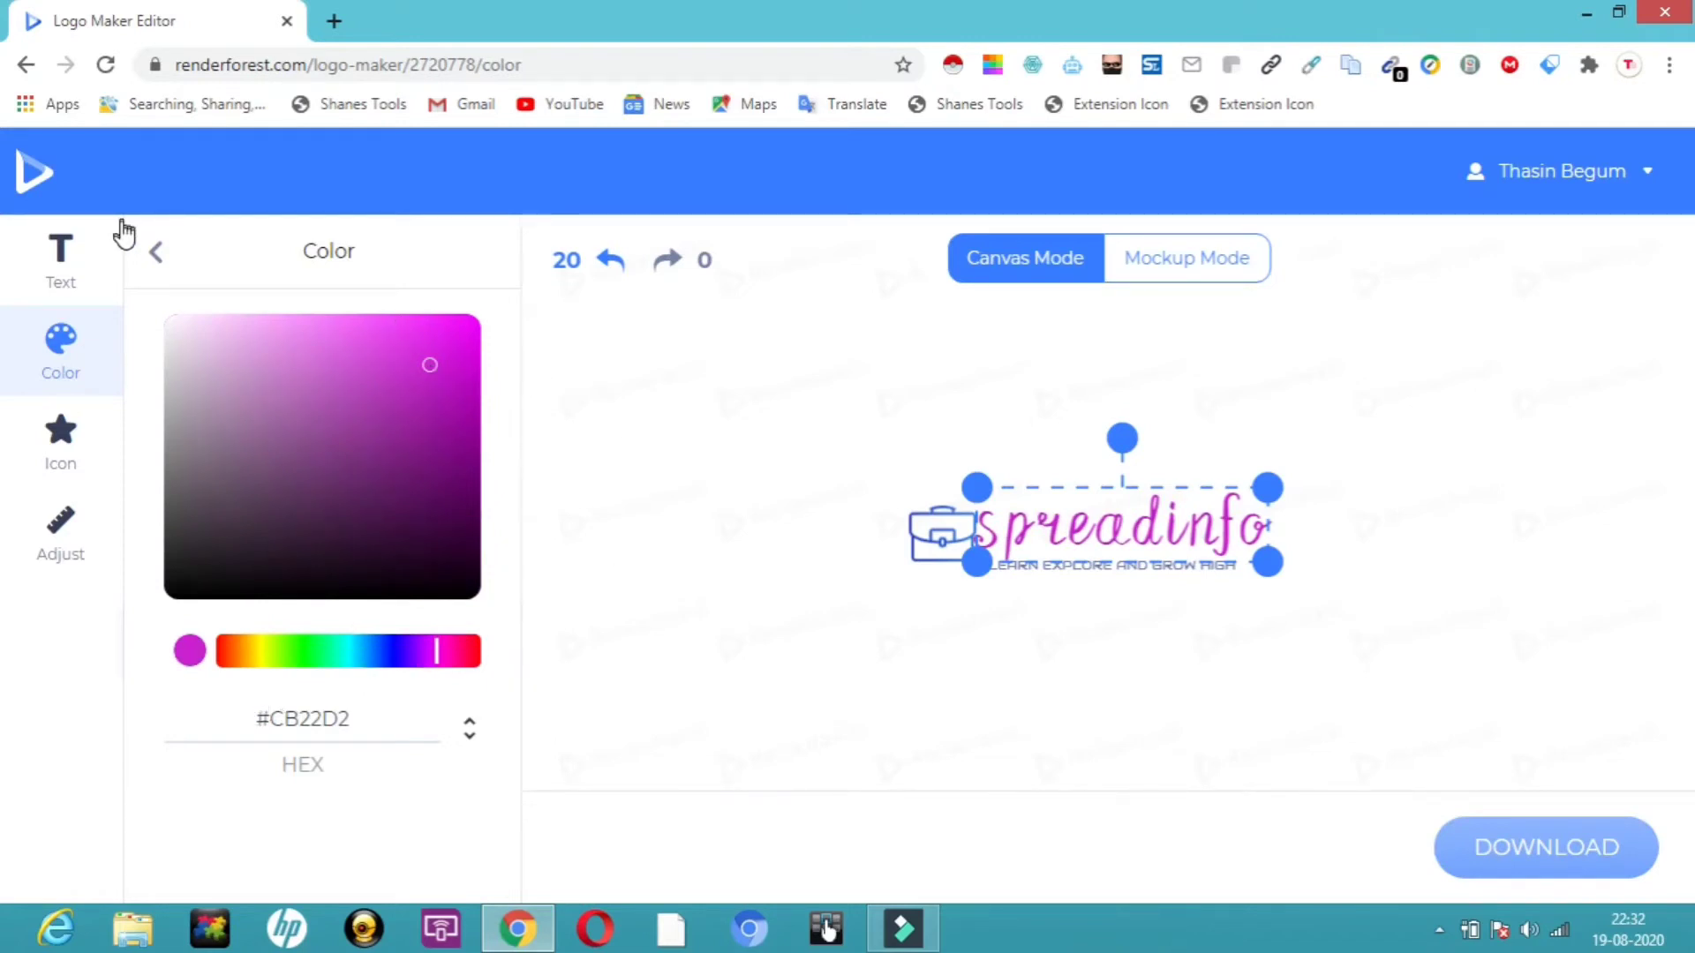
{"action": "left_click", "coordinate": [157, 251]}
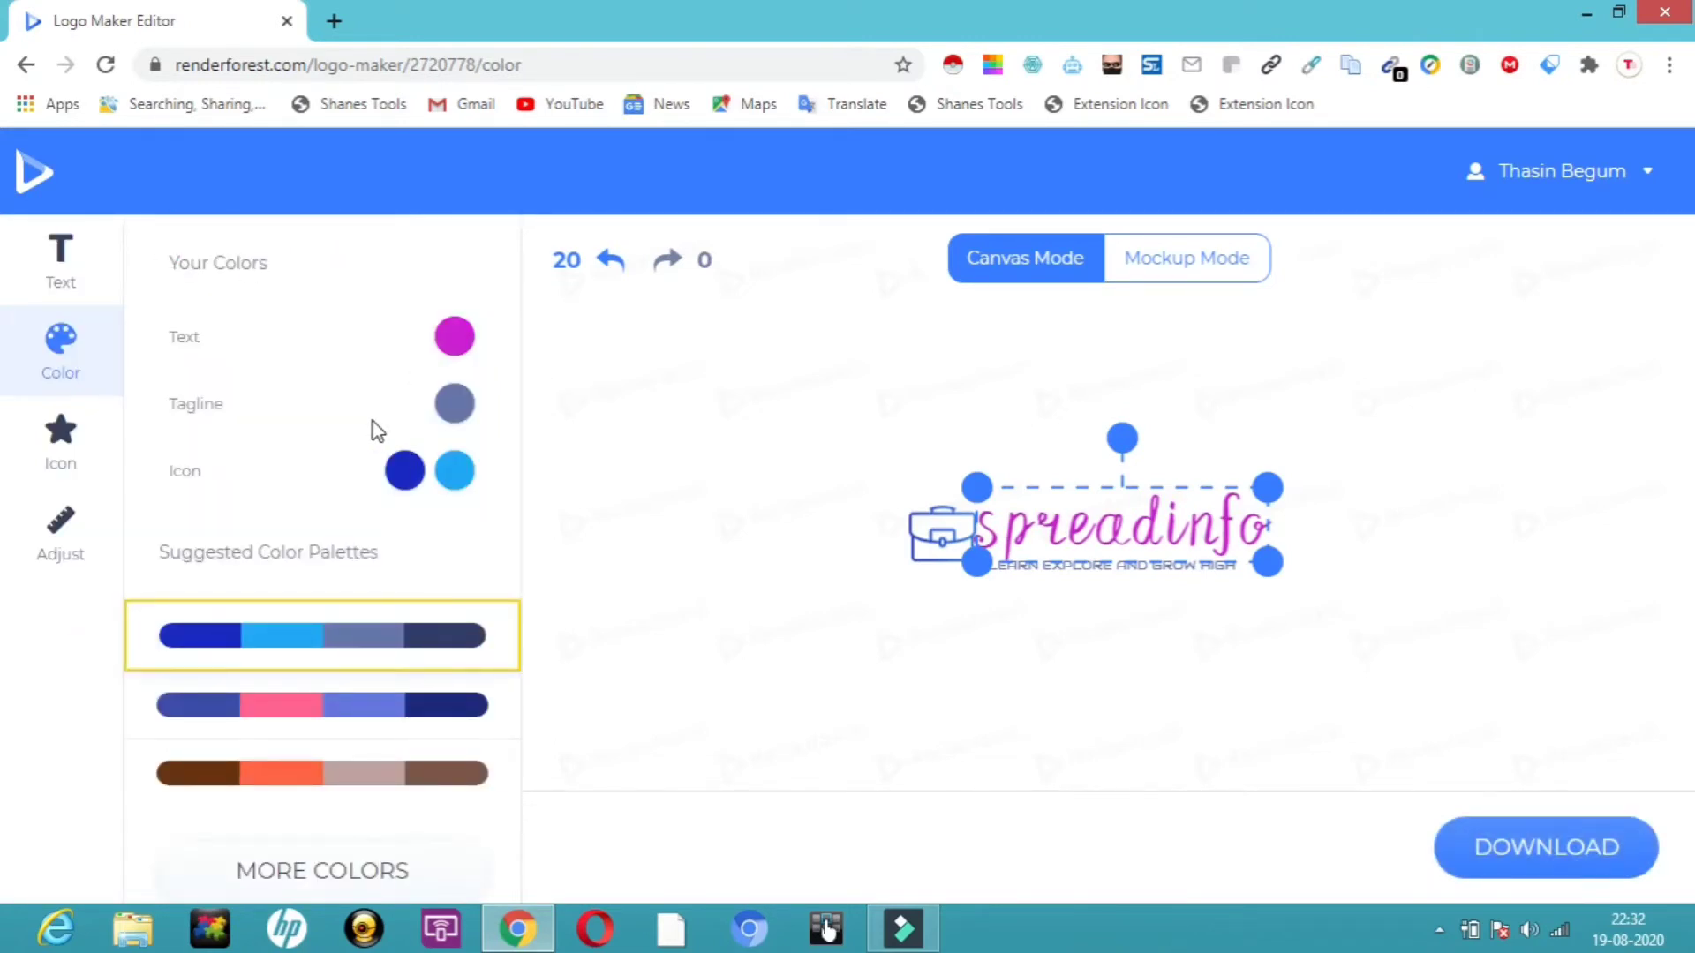
Set the tagline's color to pink #EB1177.
{"action": "left_click", "coordinate": [455, 406]}
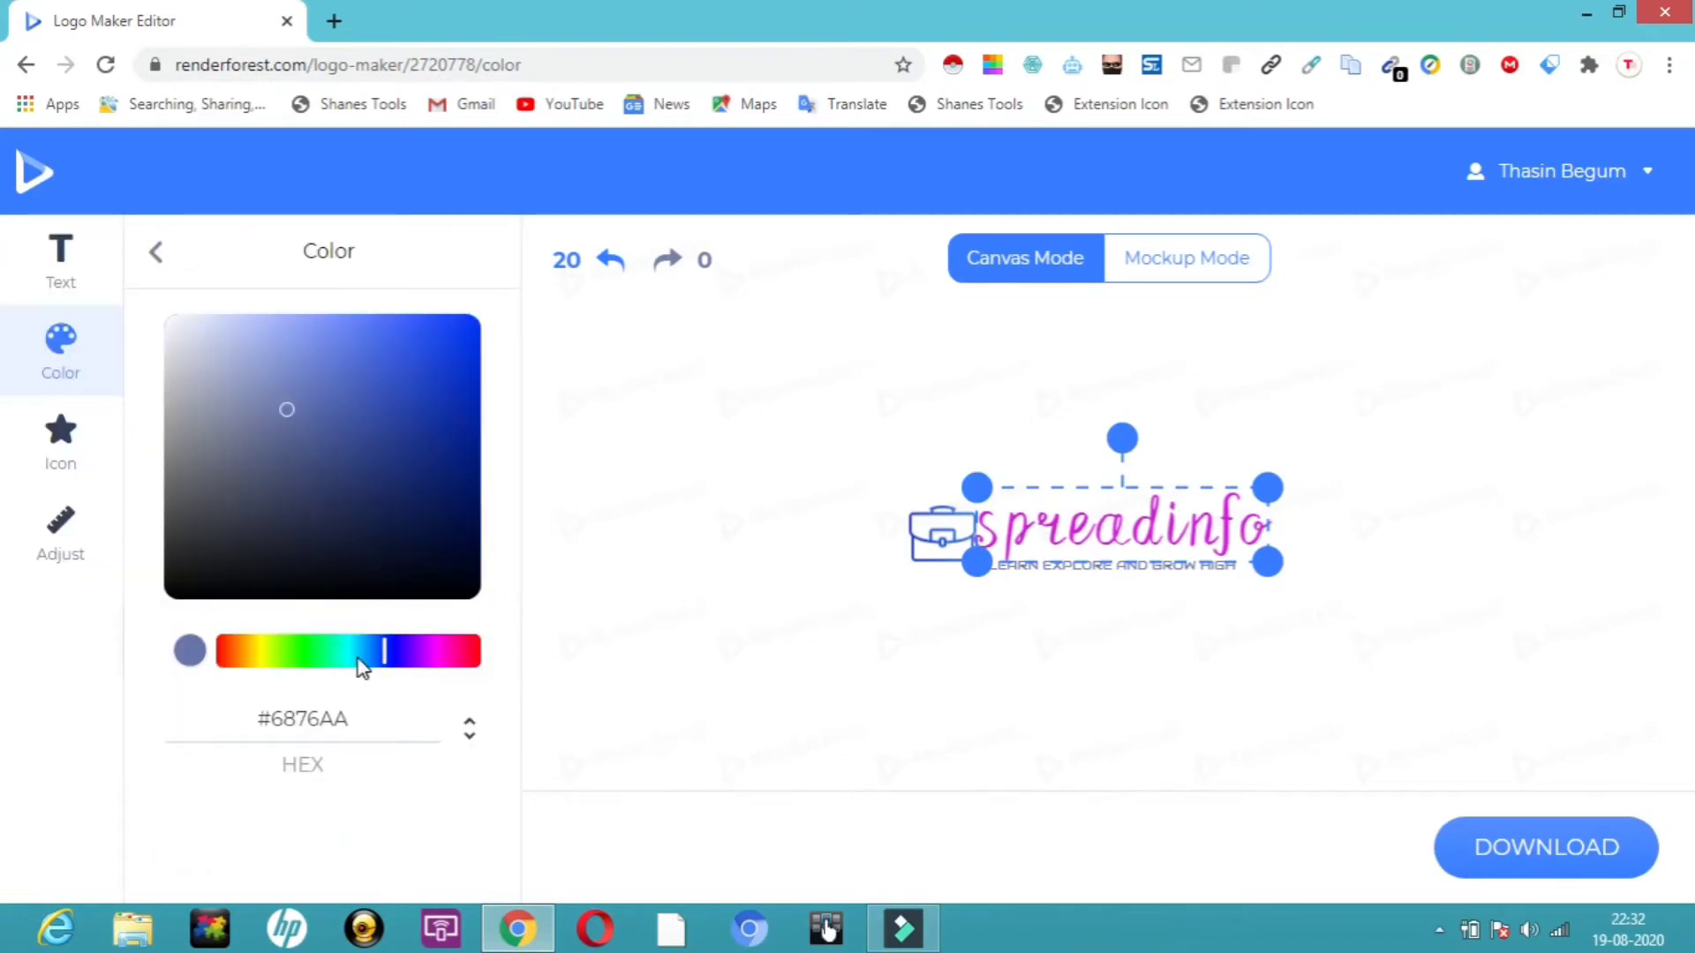
{"action": "left_click", "coordinate": [353, 657]}
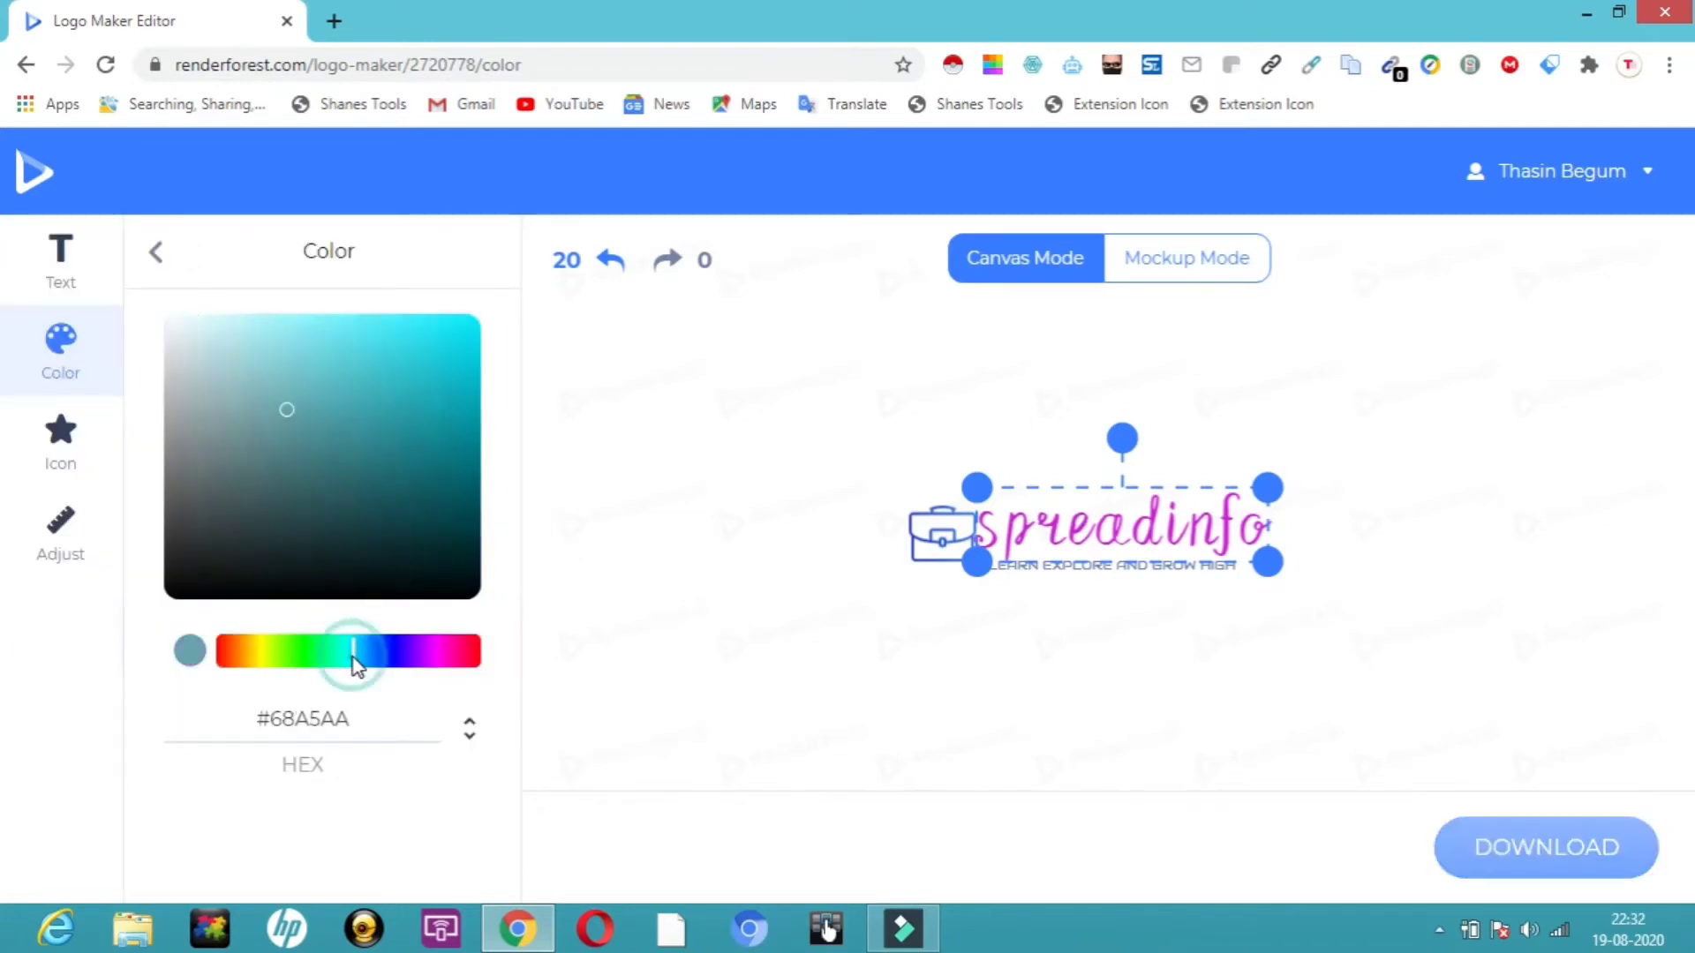
{"action": "left_click", "coordinate": [462, 651]}
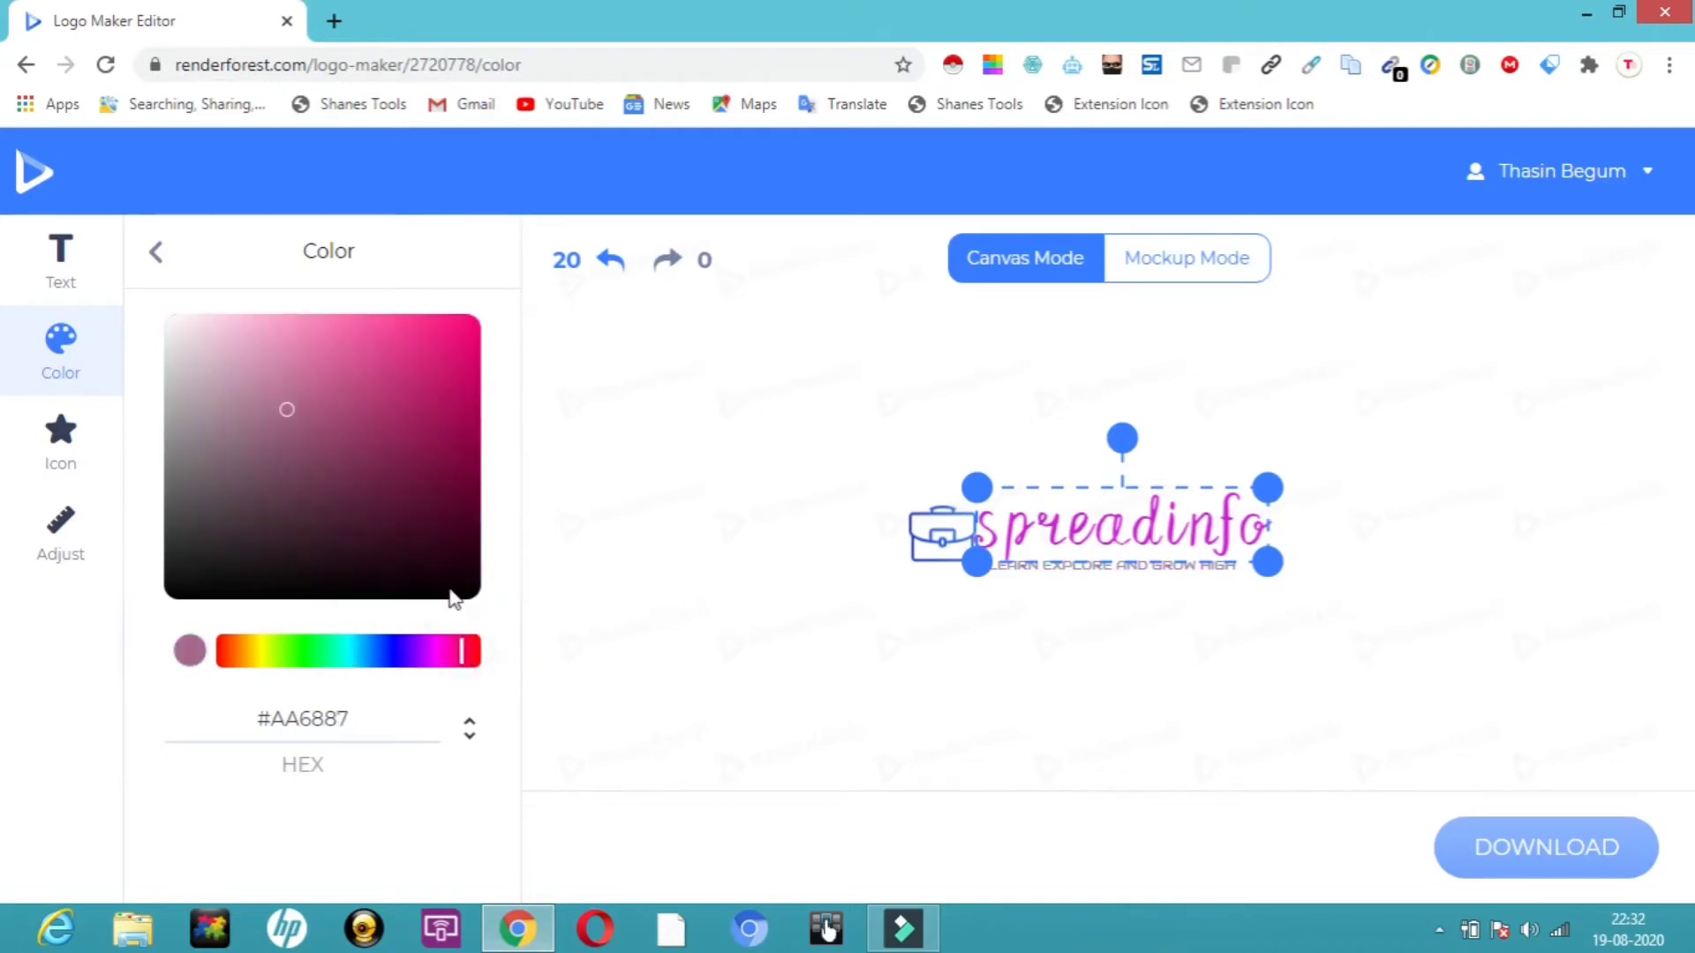
{"action": "left_click", "coordinate": [459, 338]}
{"action": "left_click", "coordinate": [657, 457]}
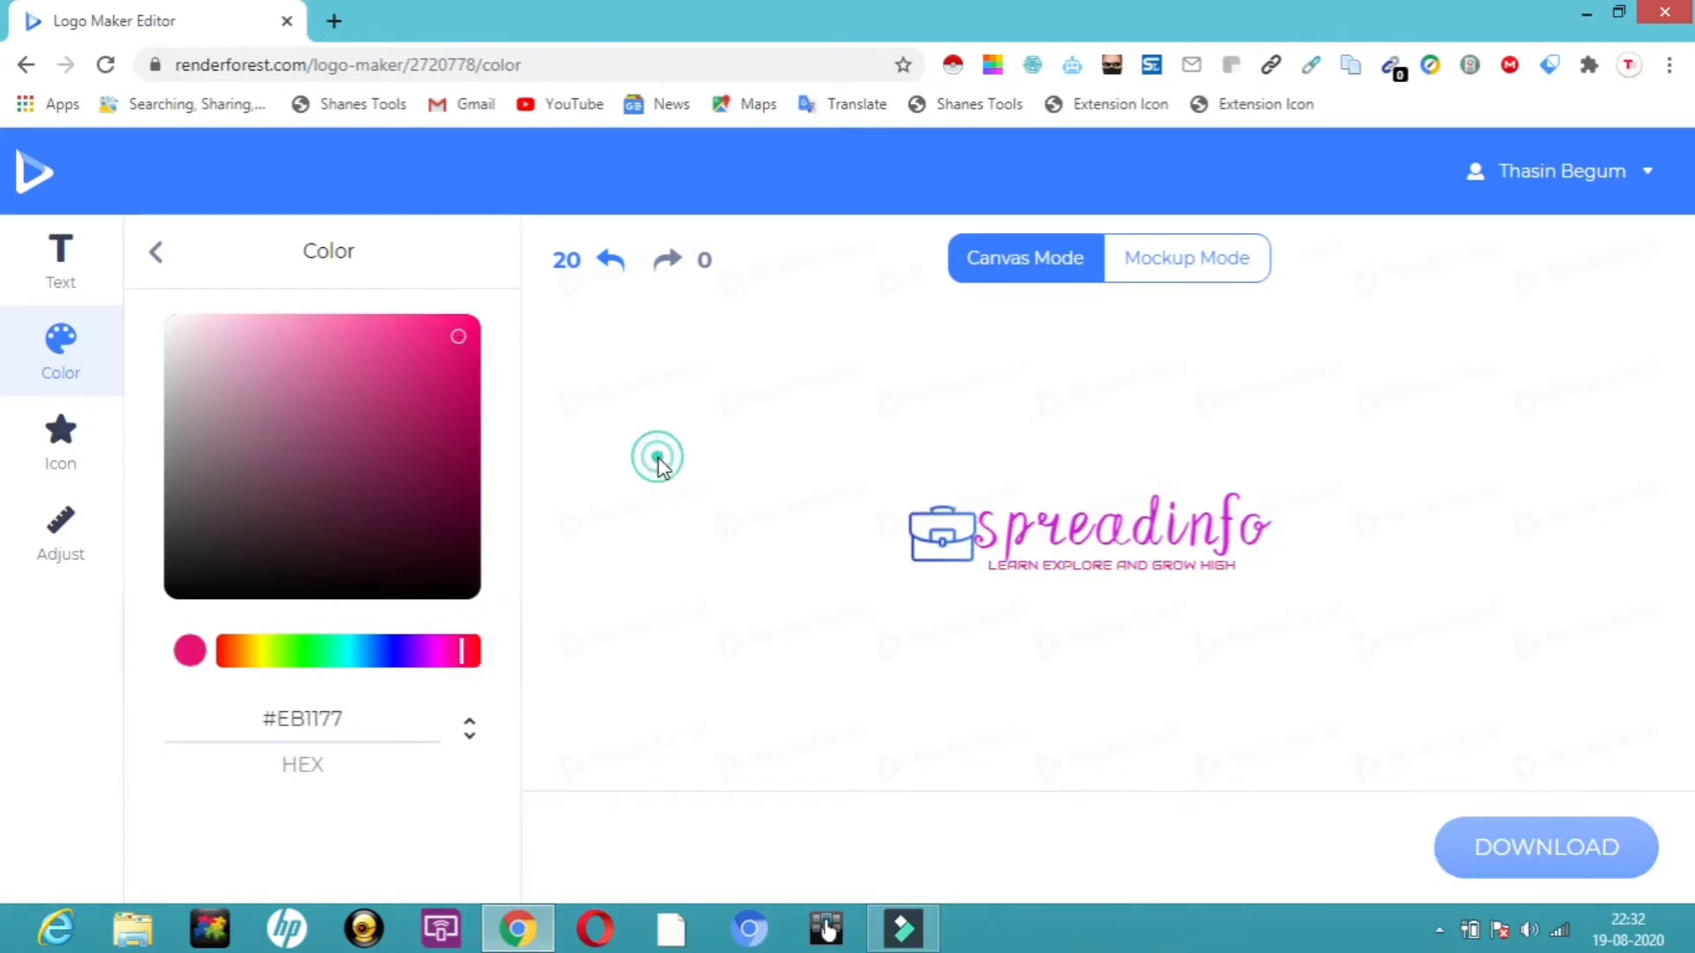
{"action": "left_click", "coordinate": [160, 255]}
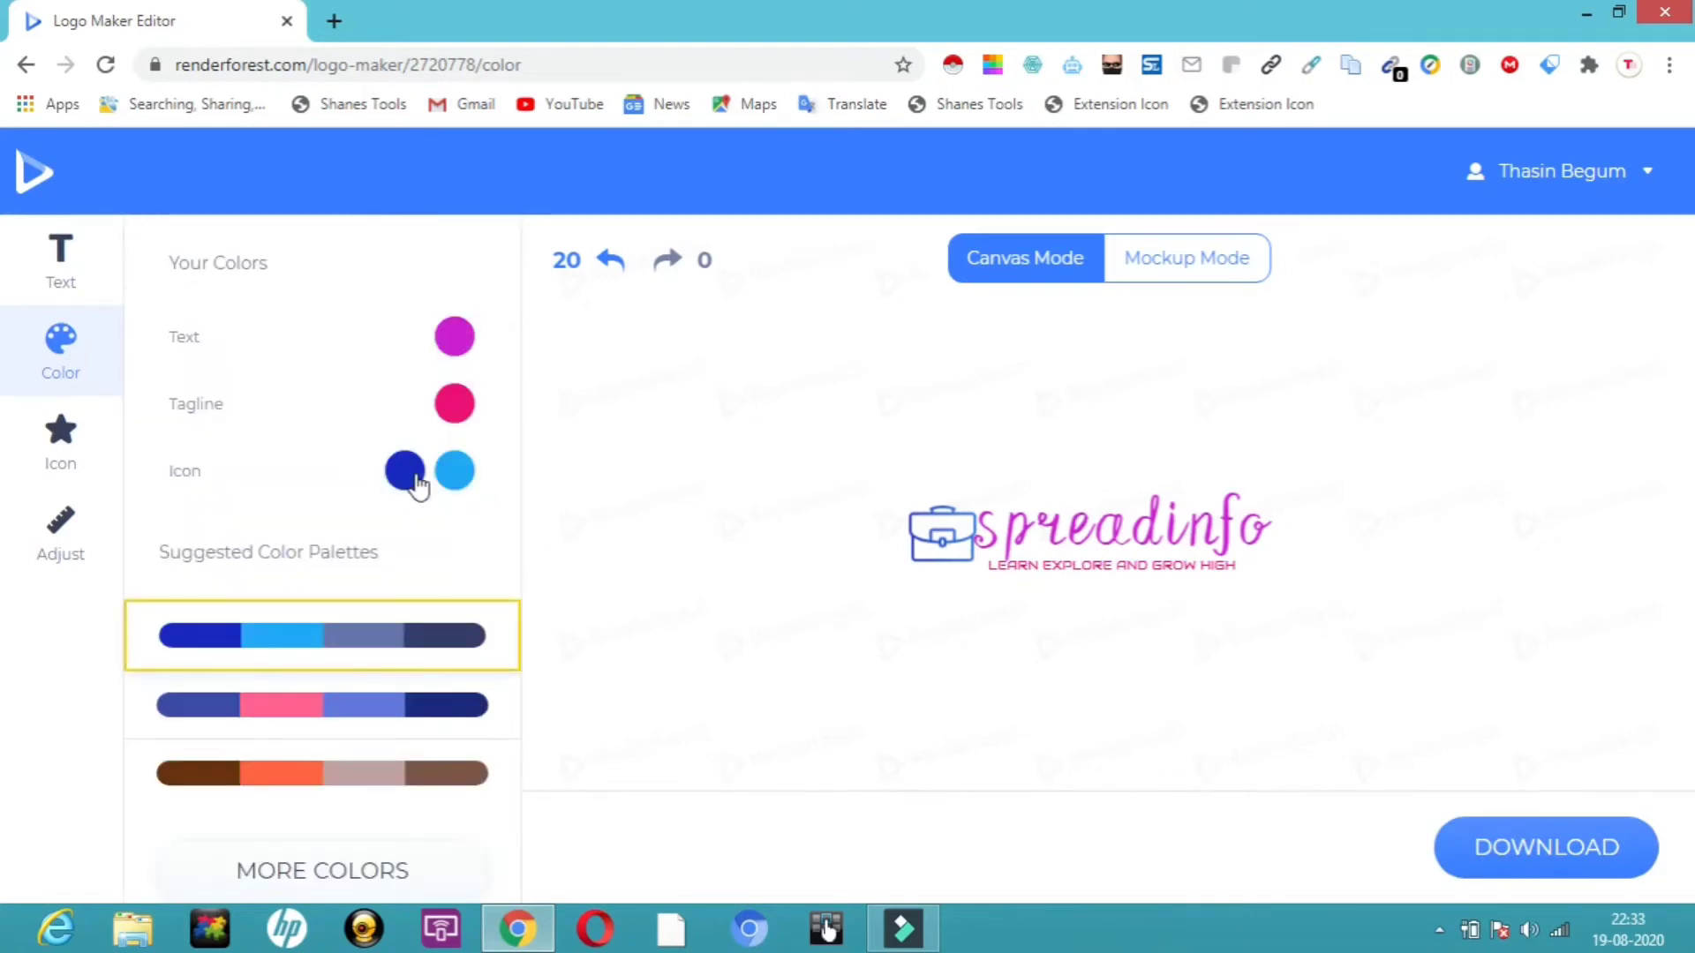
Set the icon's primary color to crimson #E81148.
{"action": "left_click", "coordinate": [406, 473]}
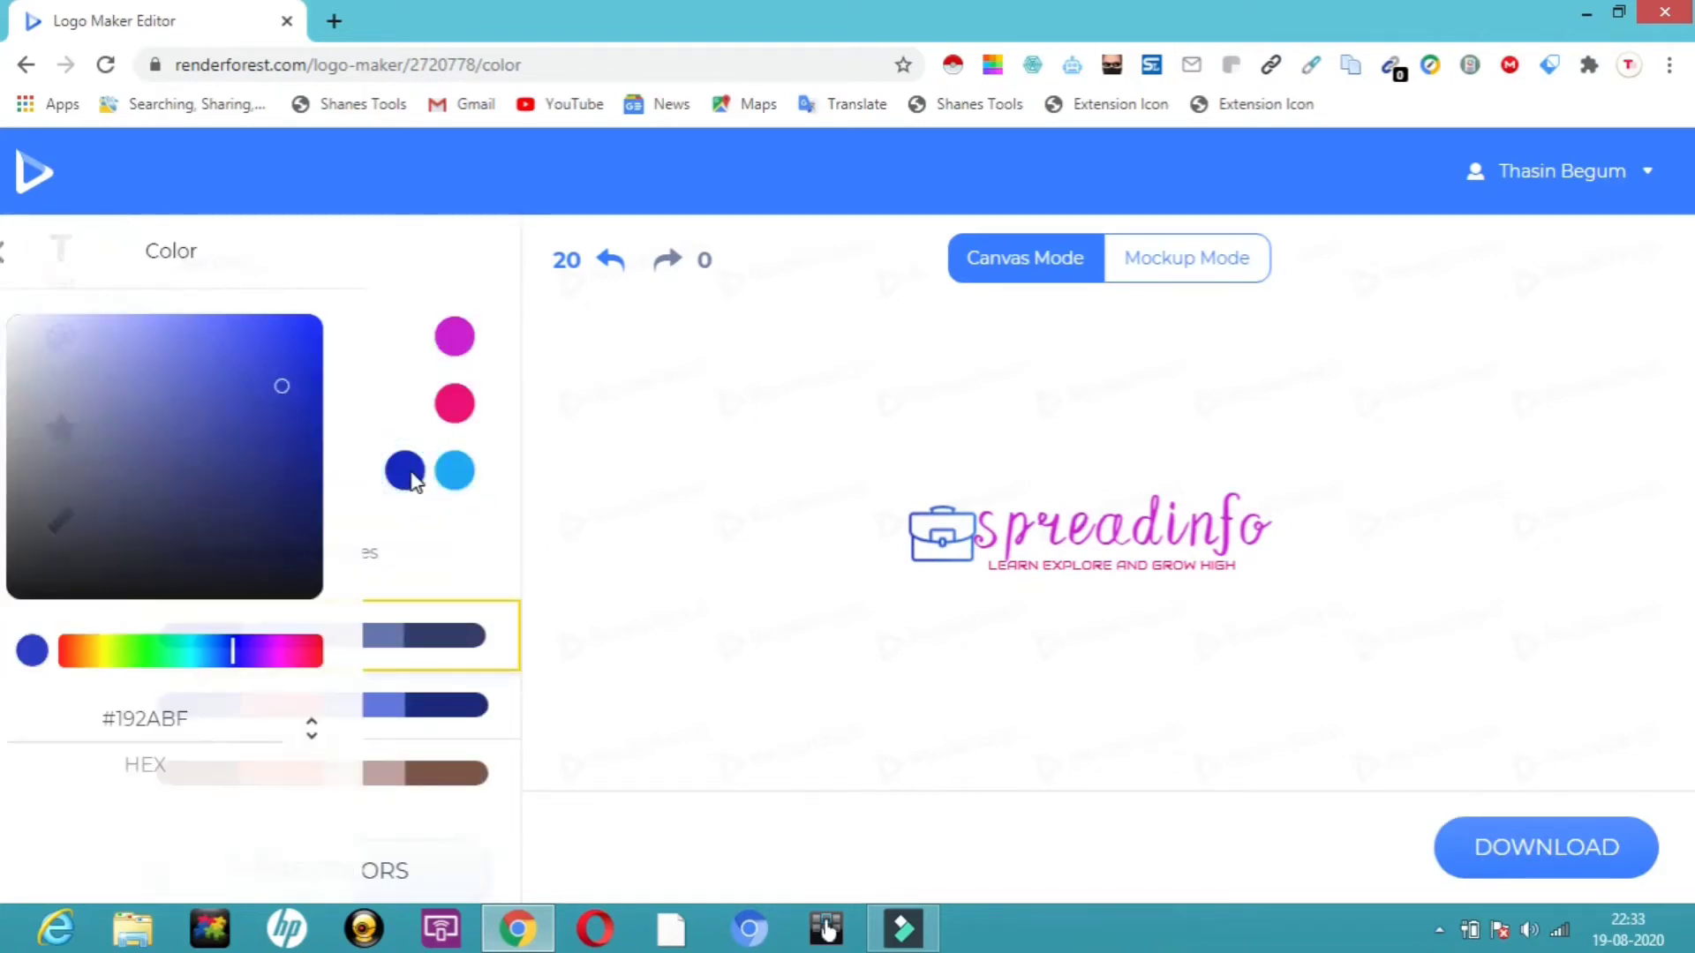
{"action": "left_click", "coordinate": [255, 657]}
{"action": "left_click", "coordinate": [315, 655]}
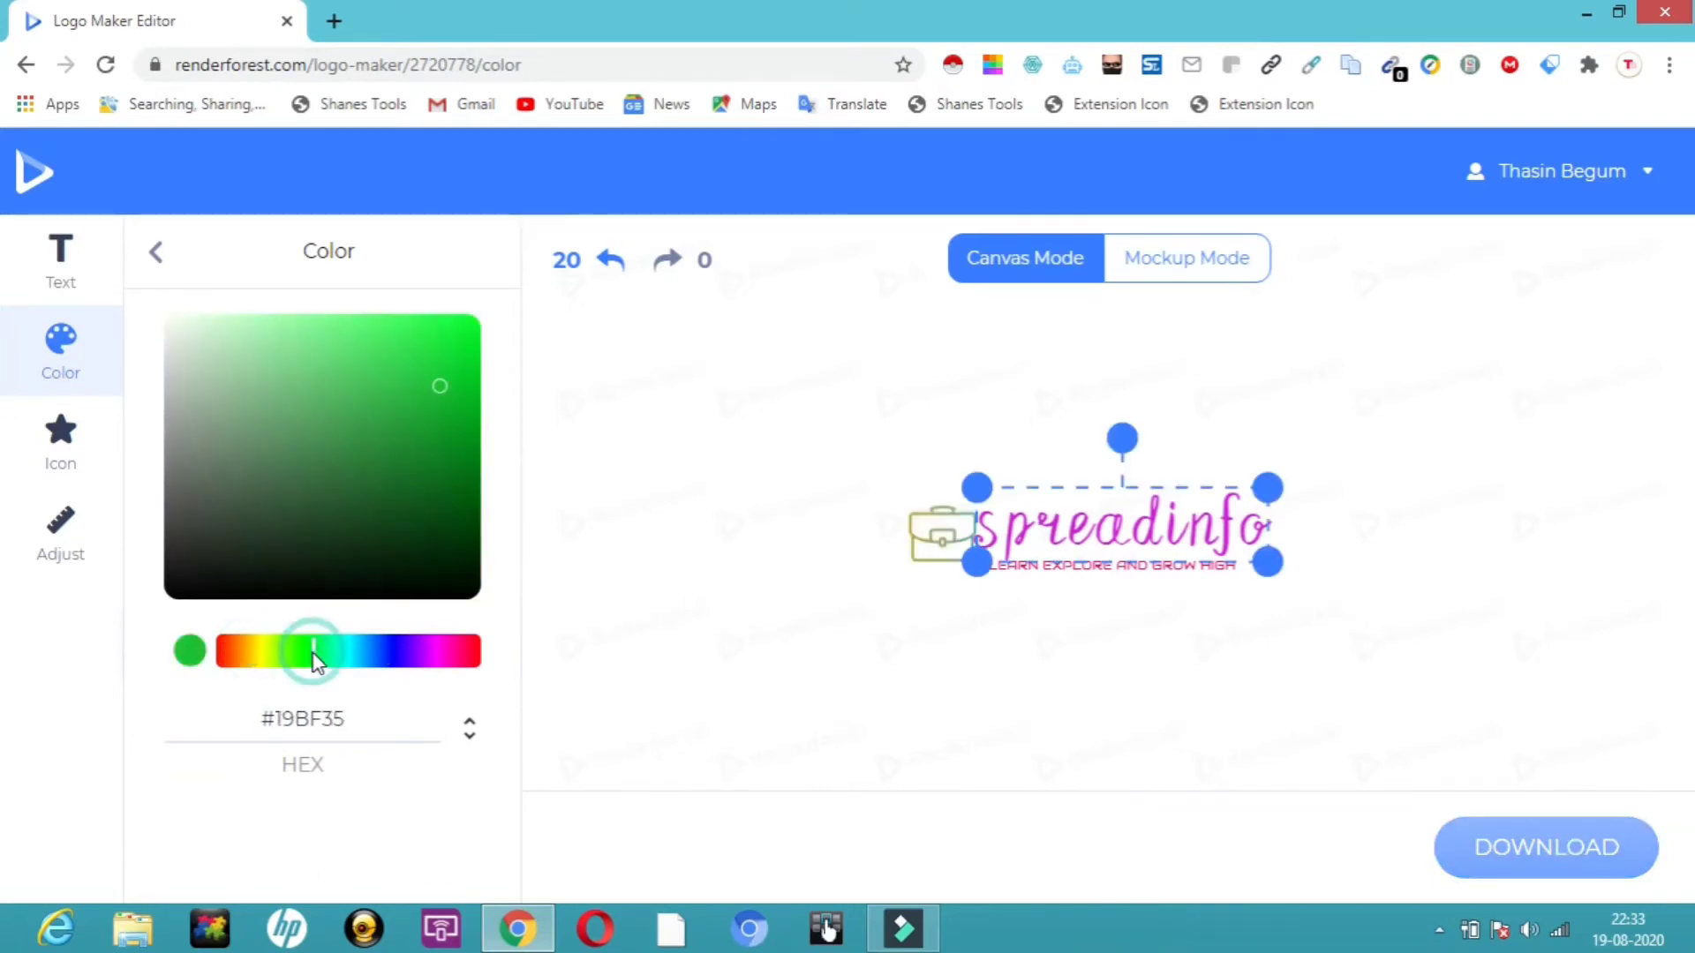
{"action": "left_click", "coordinate": [444, 651]}
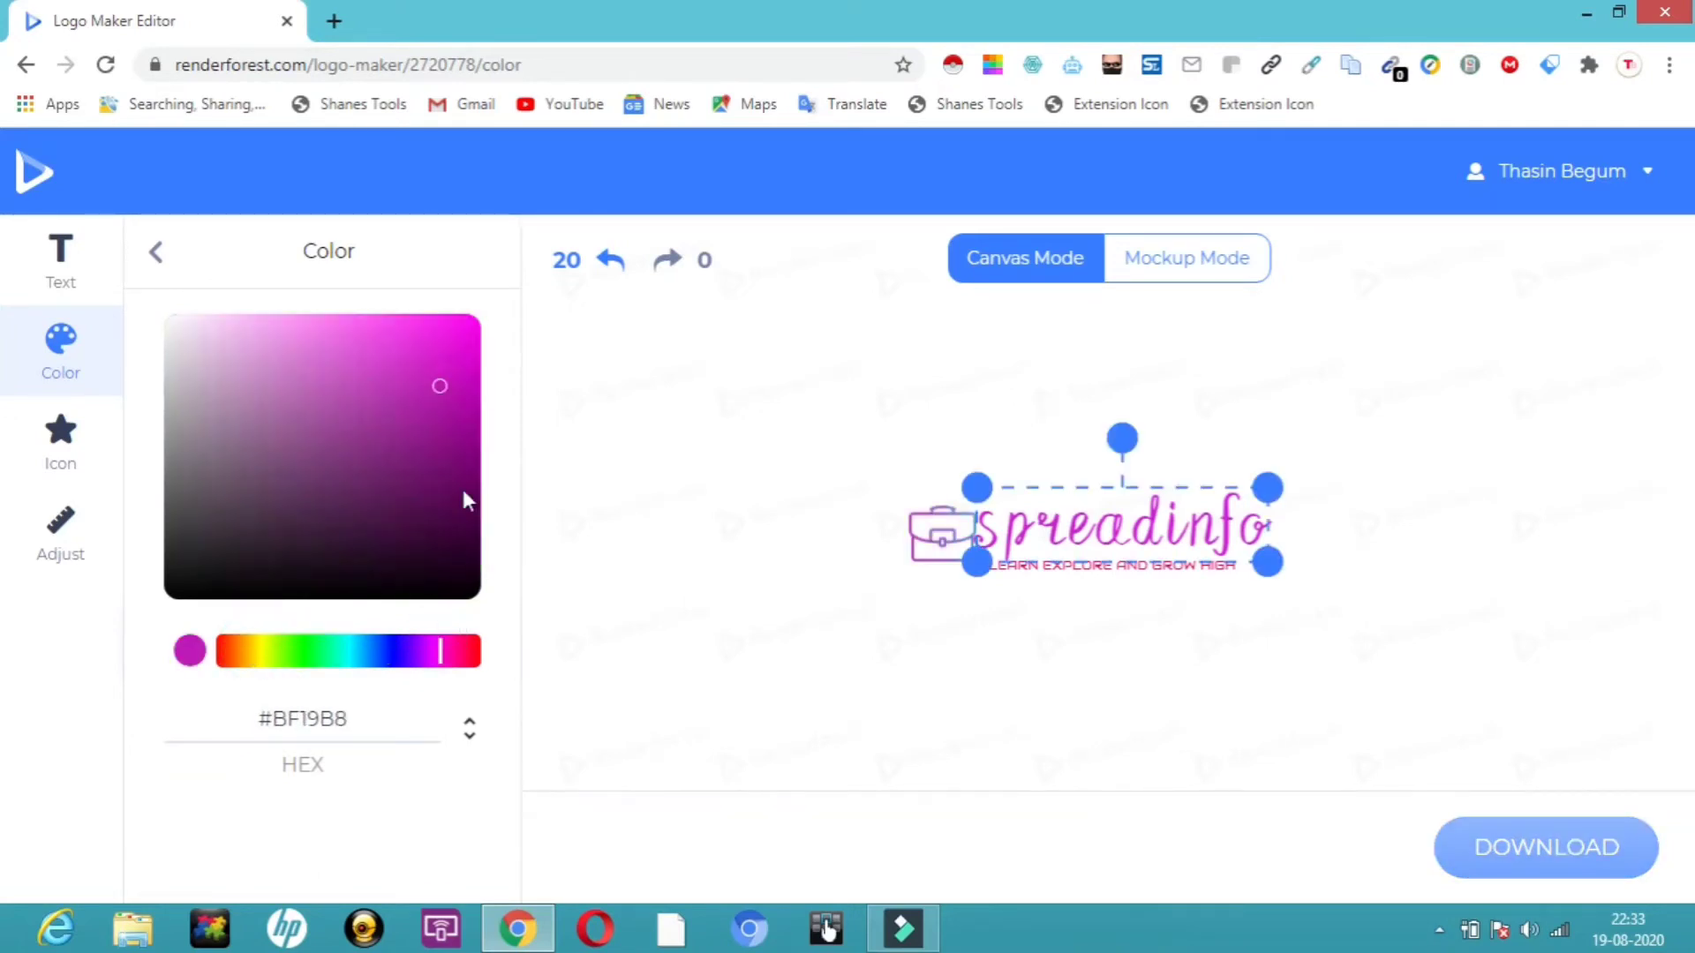
{"action": "left_click", "coordinate": [474, 657]}
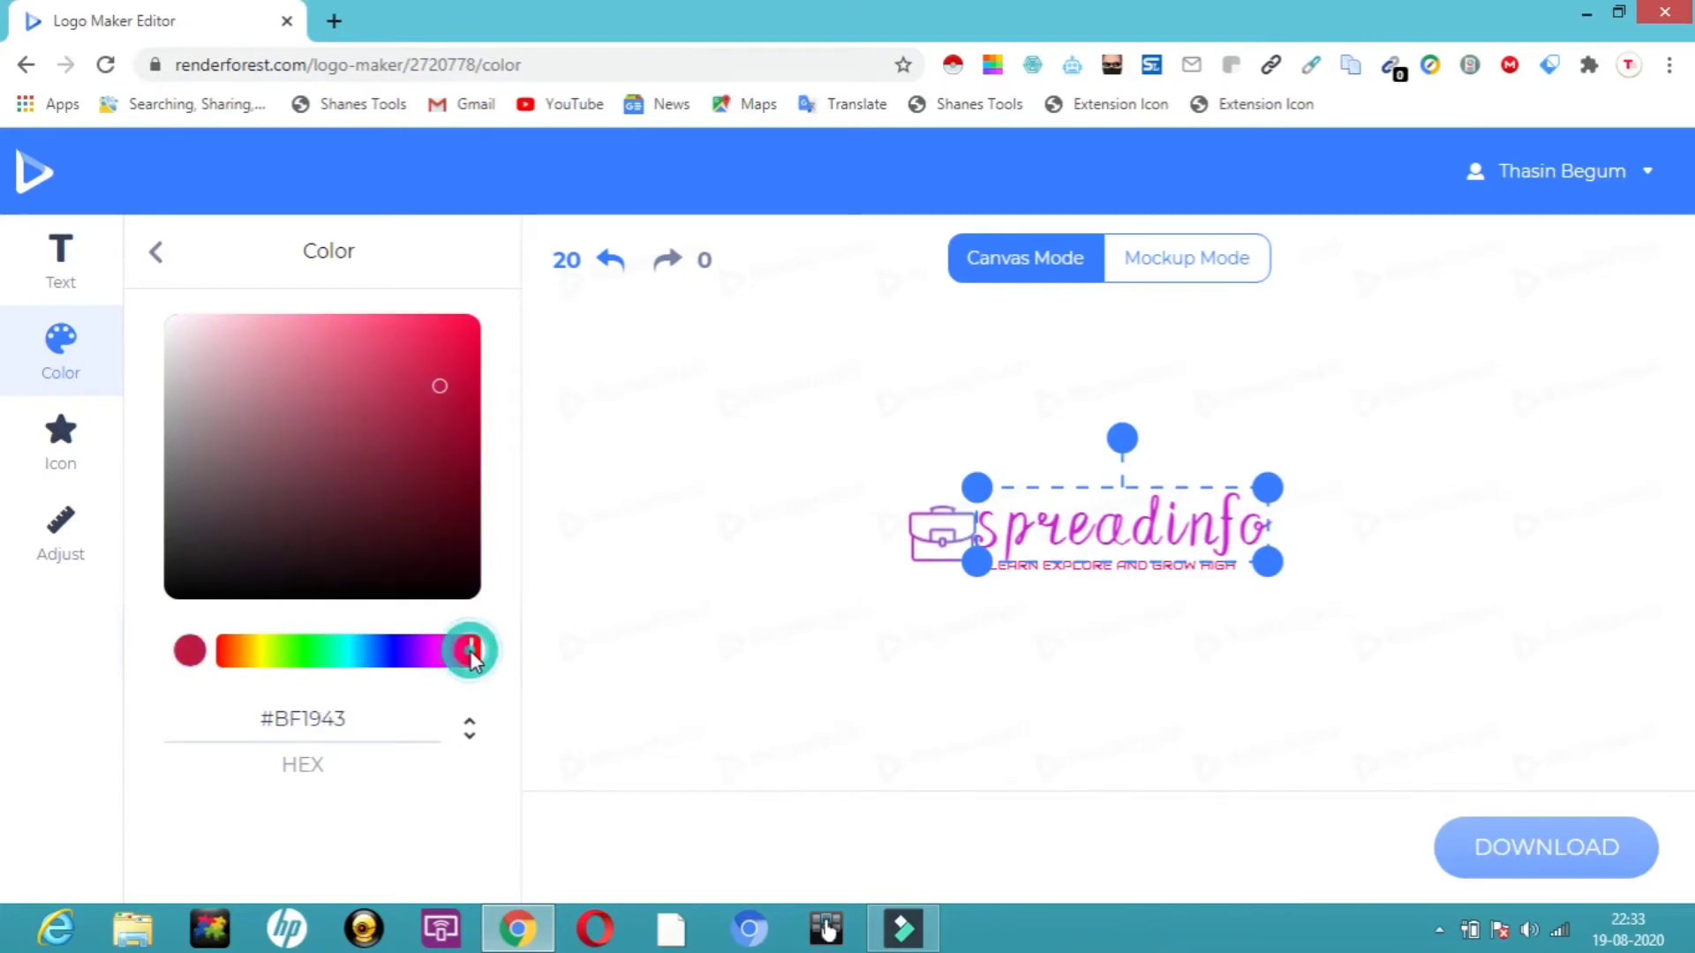
{"action": "left_click", "coordinate": [457, 340]}
{"action": "left_click", "coordinate": [643, 476]}
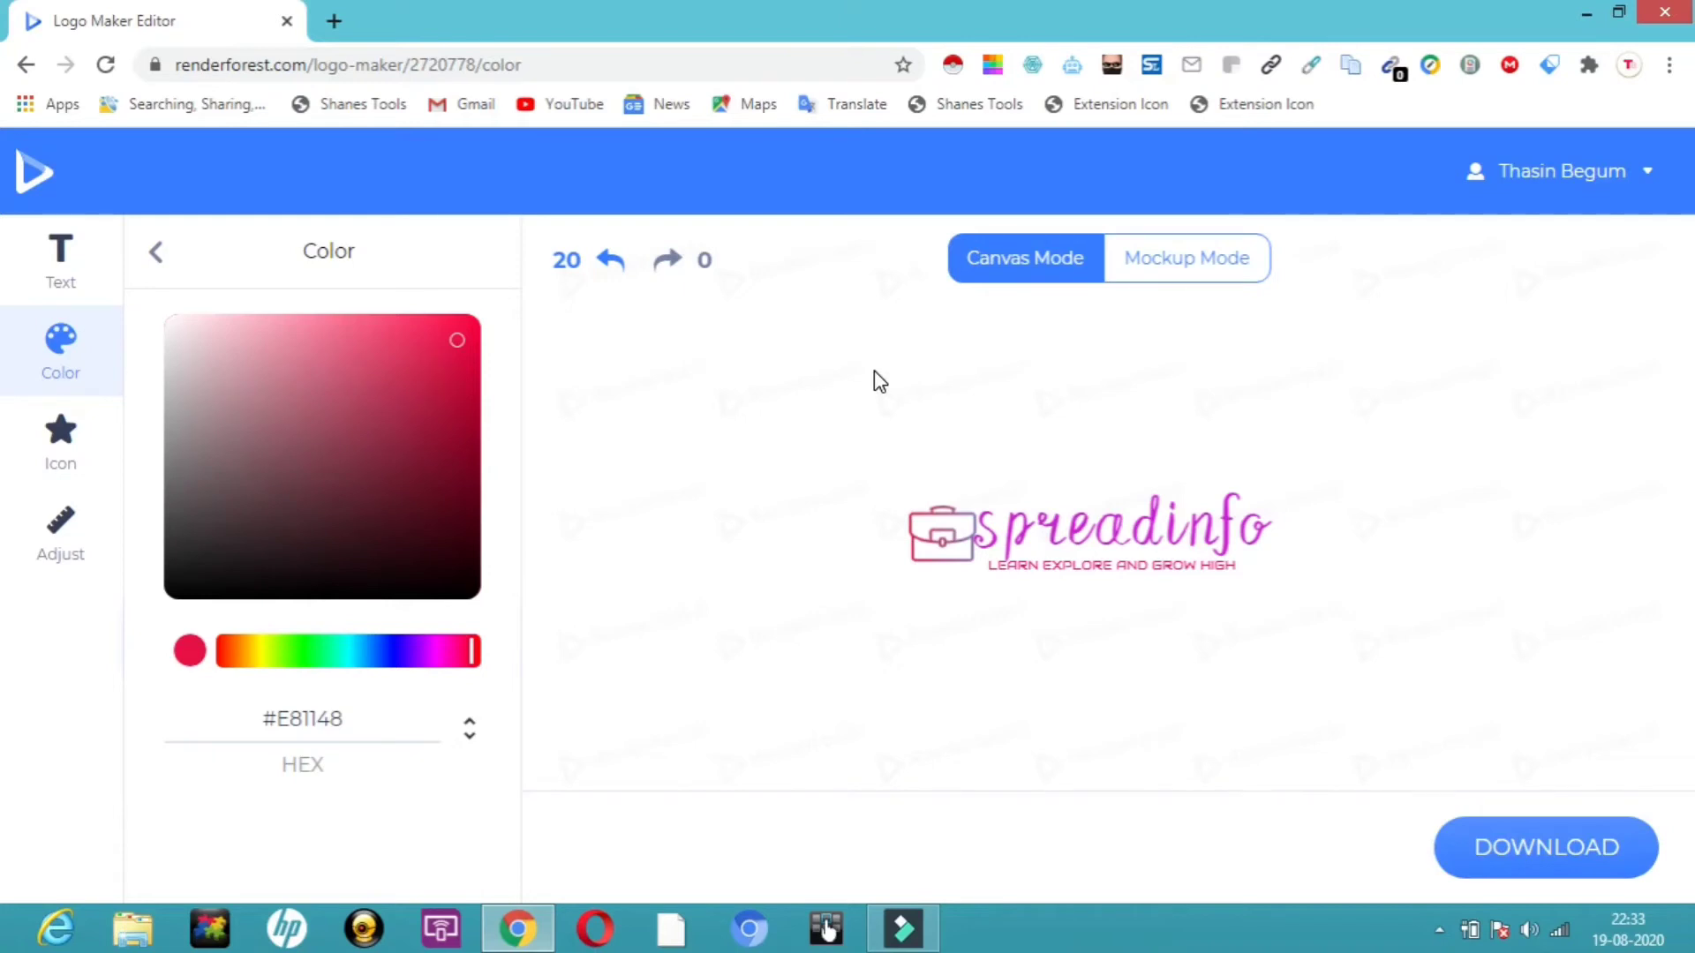
Open the download options for the finished logo.
{"action": "left_click", "coordinate": [1580, 876]}
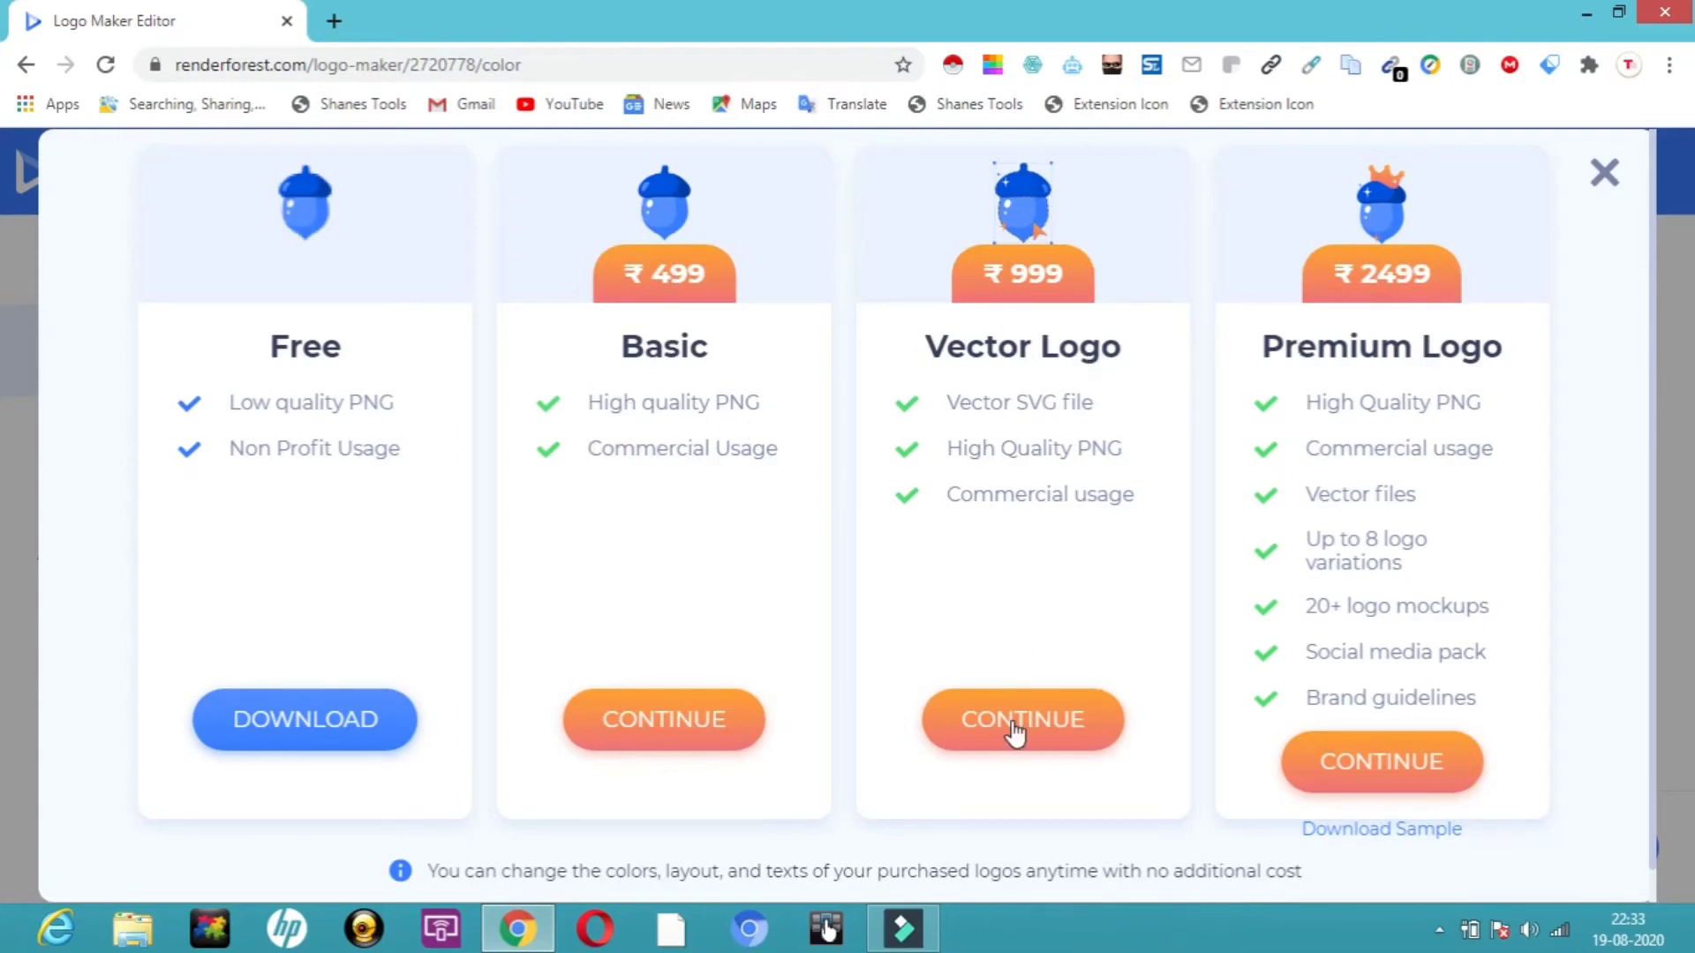
Choose the free low-quality PNG download for the logo.
{"action": "left_click", "coordinate": [280, 727]}
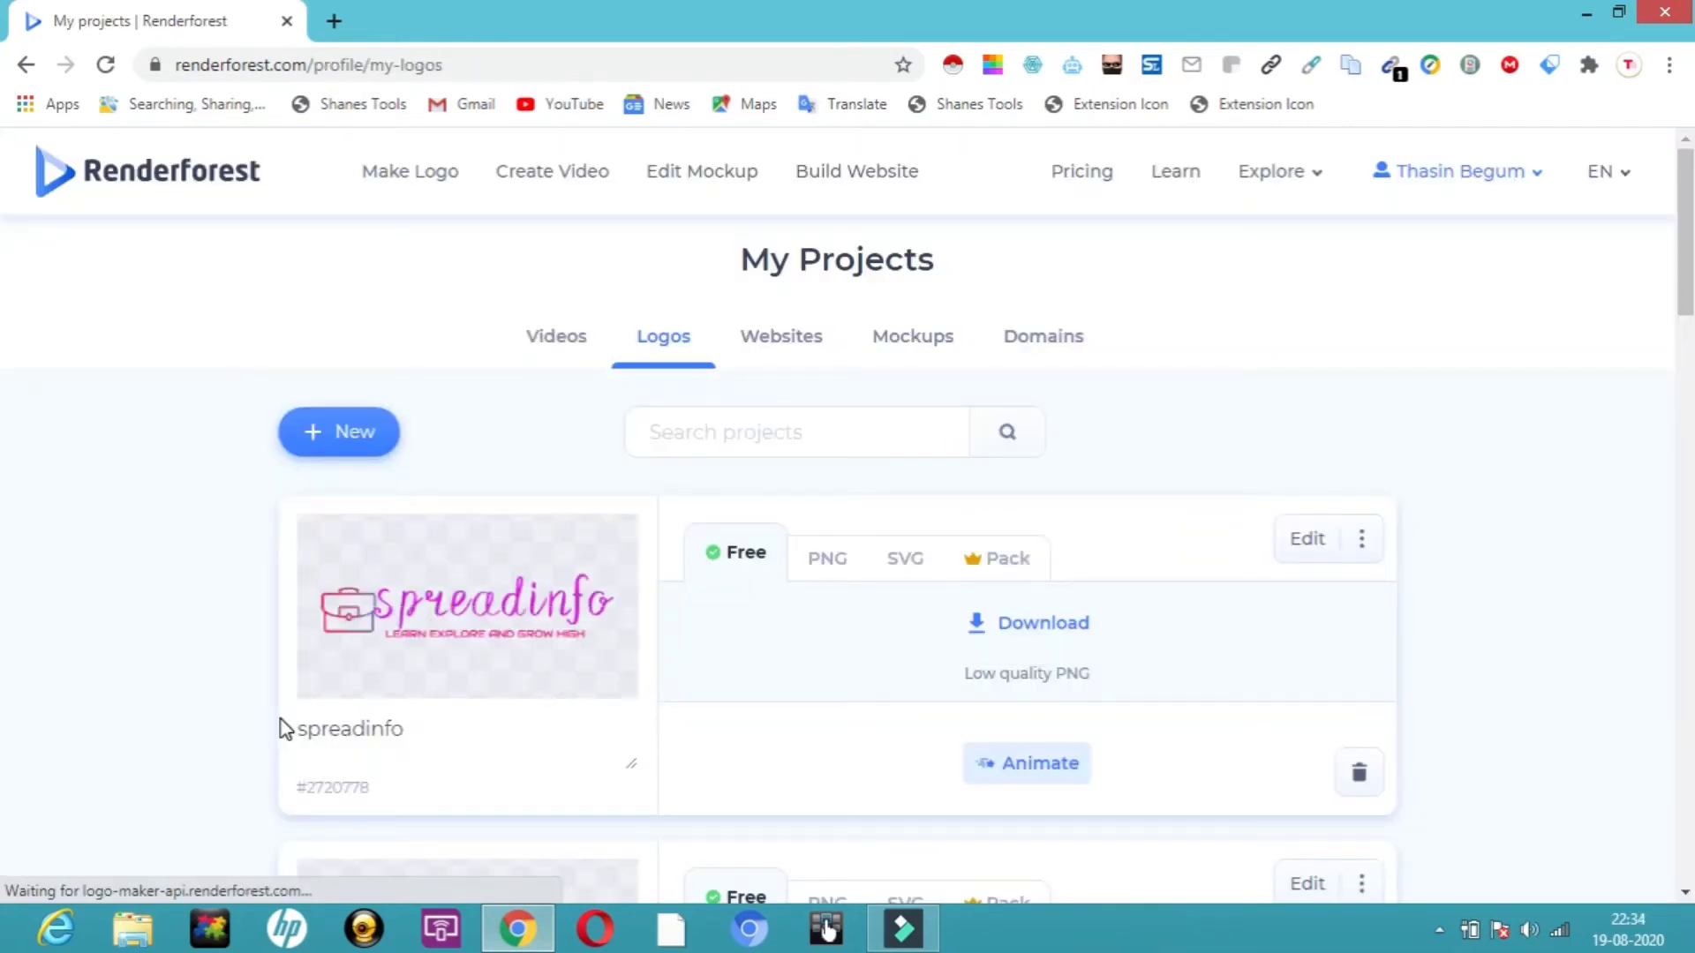
Animate the spreadinfo logo using the Marble Aesthetics Logo template.
{"action": "left_click", "coordinate": [1061, 762]}
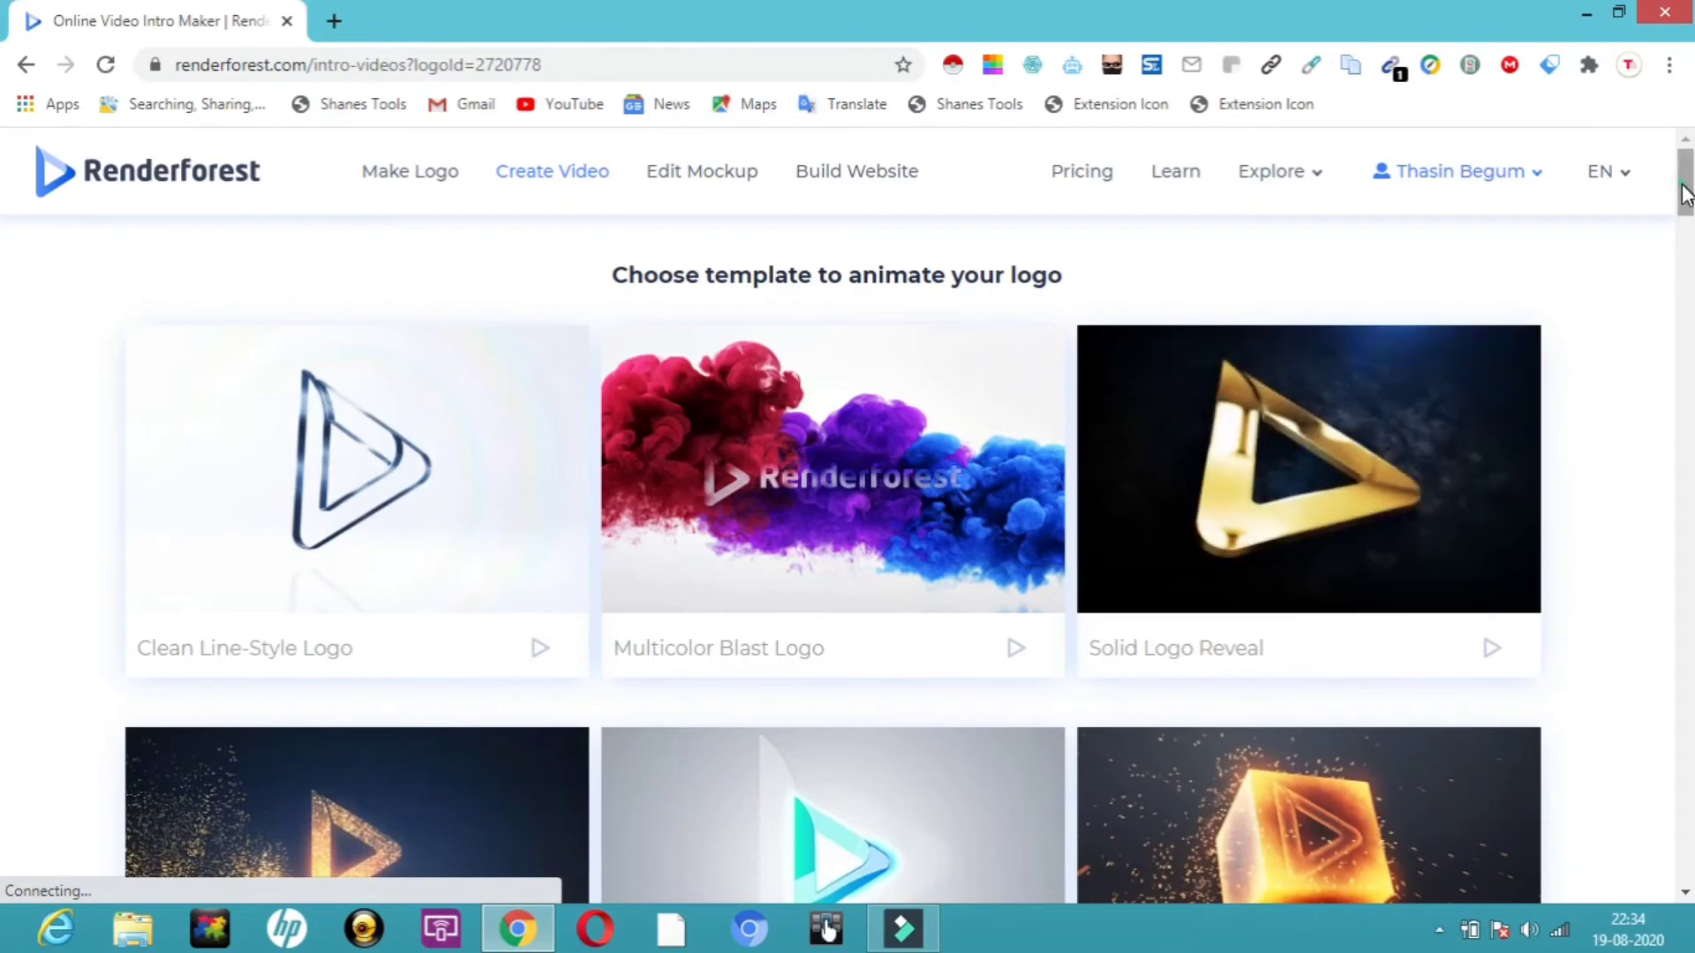
{"action": "scroll", "coordinate": [4, 314], "scroll_direction": "down", "scroll_amount": 15}
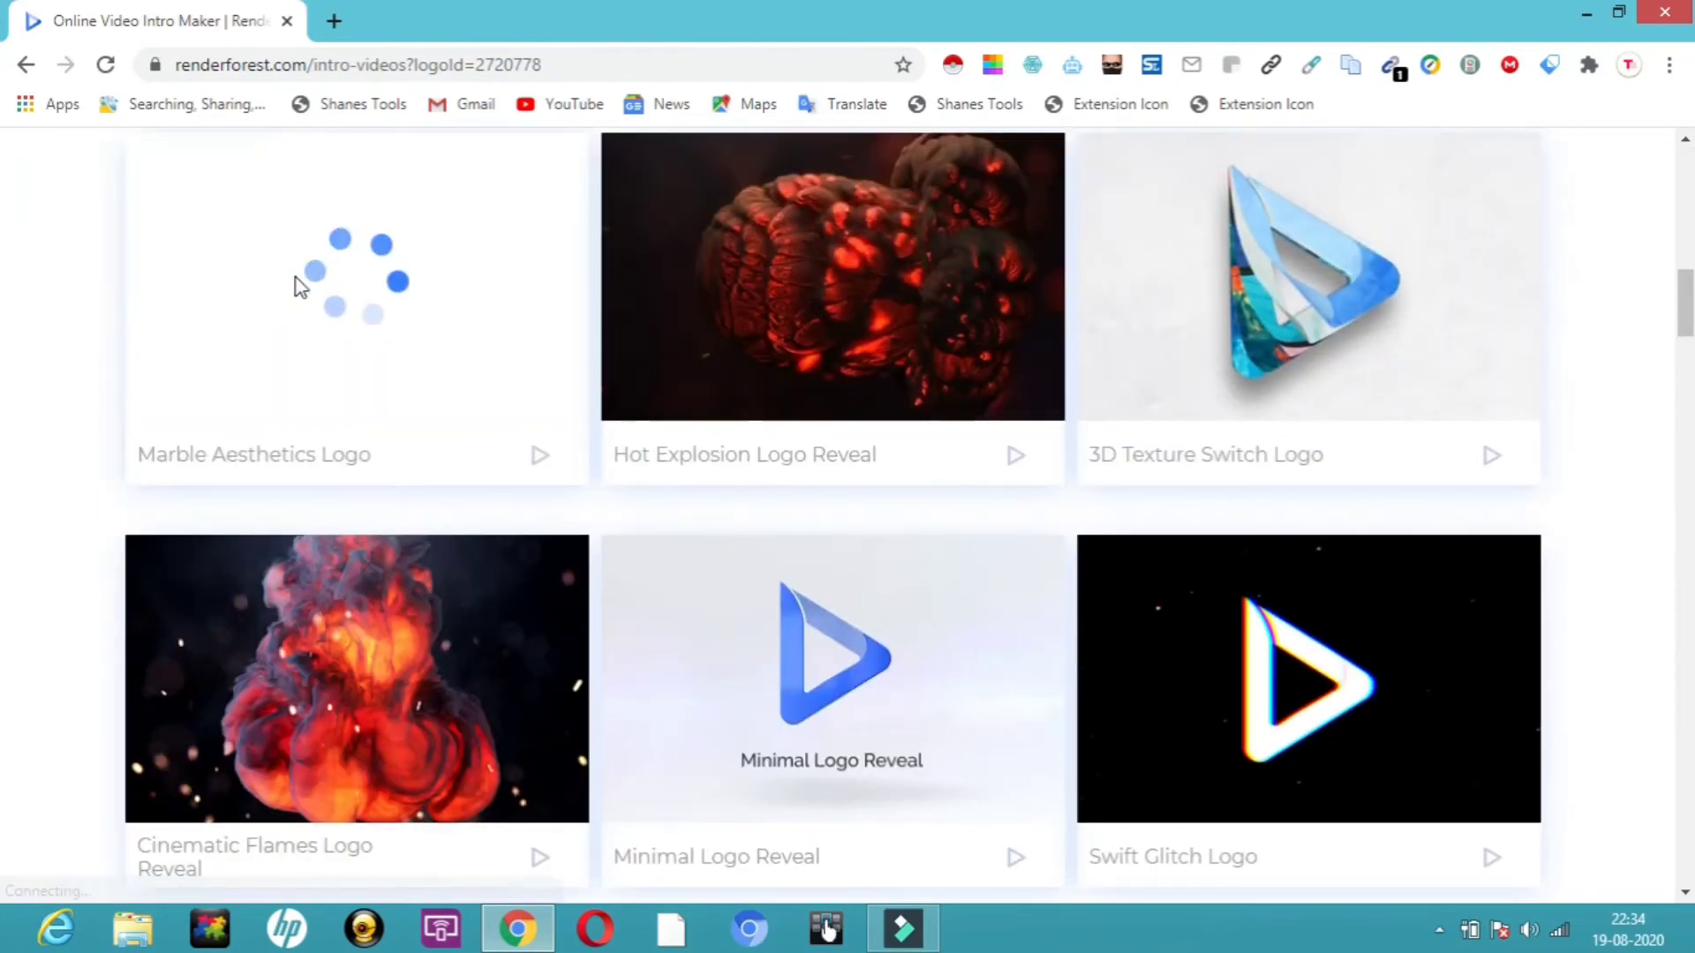
{"action": "left_click", "coordinate": [295, 278]}
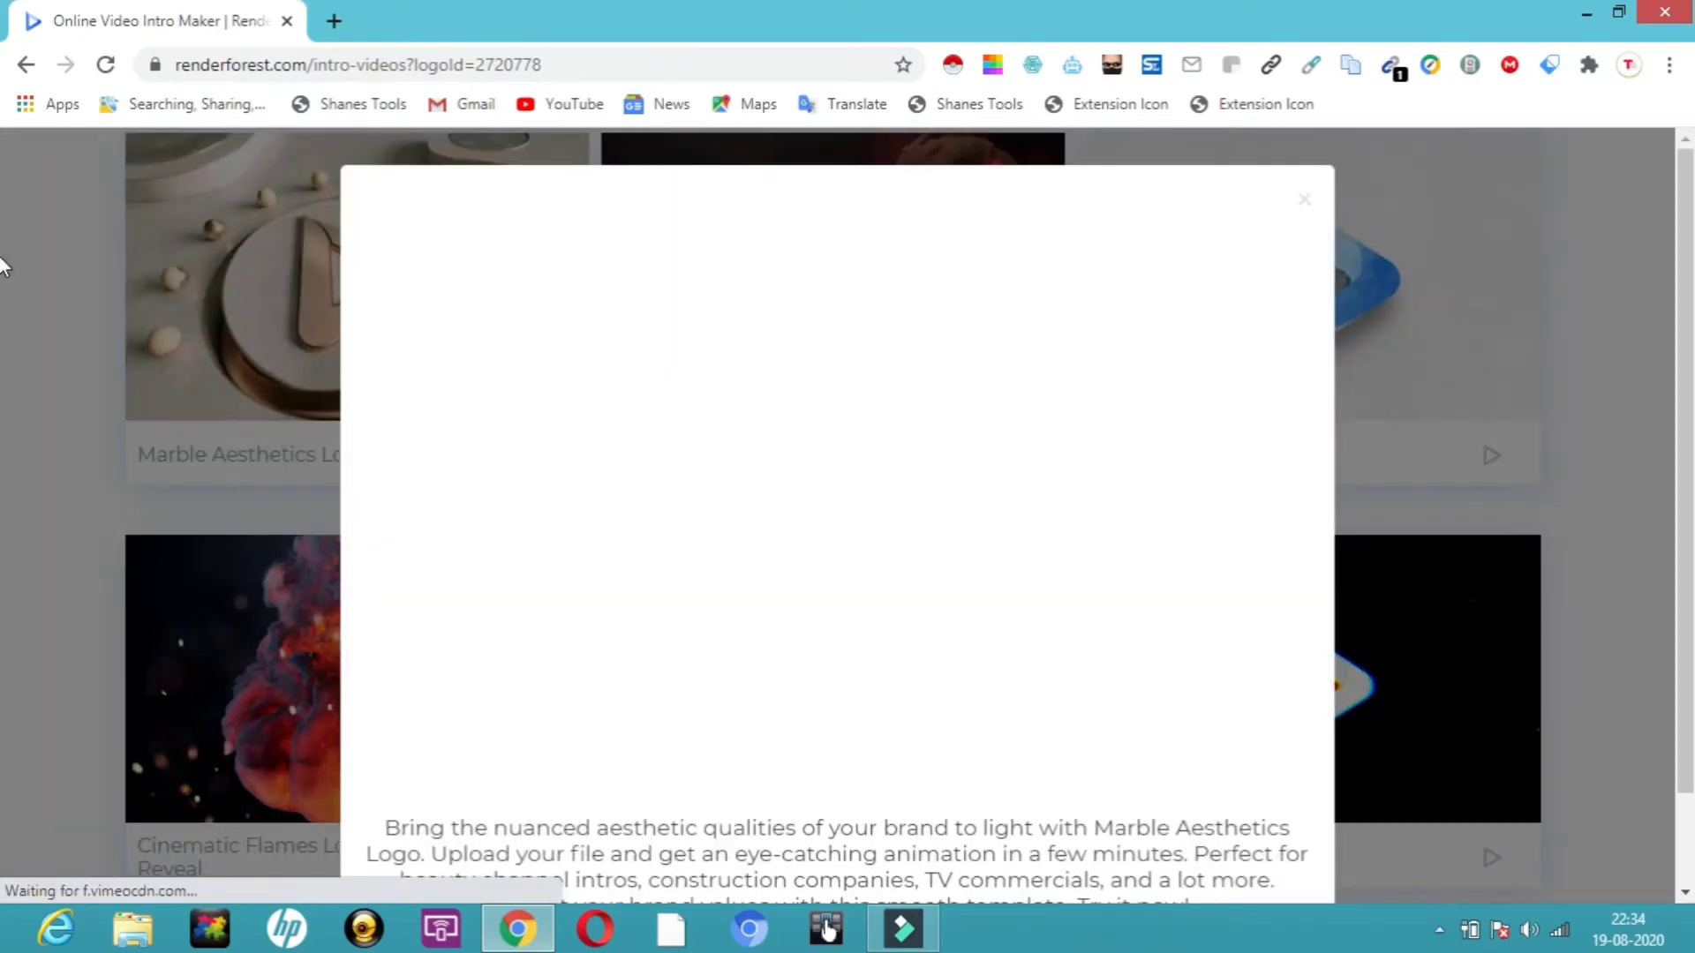
{"action": "scroll", "coordinate": [3, 362], "scroll_direction": "down", "scroll_amount": 1}
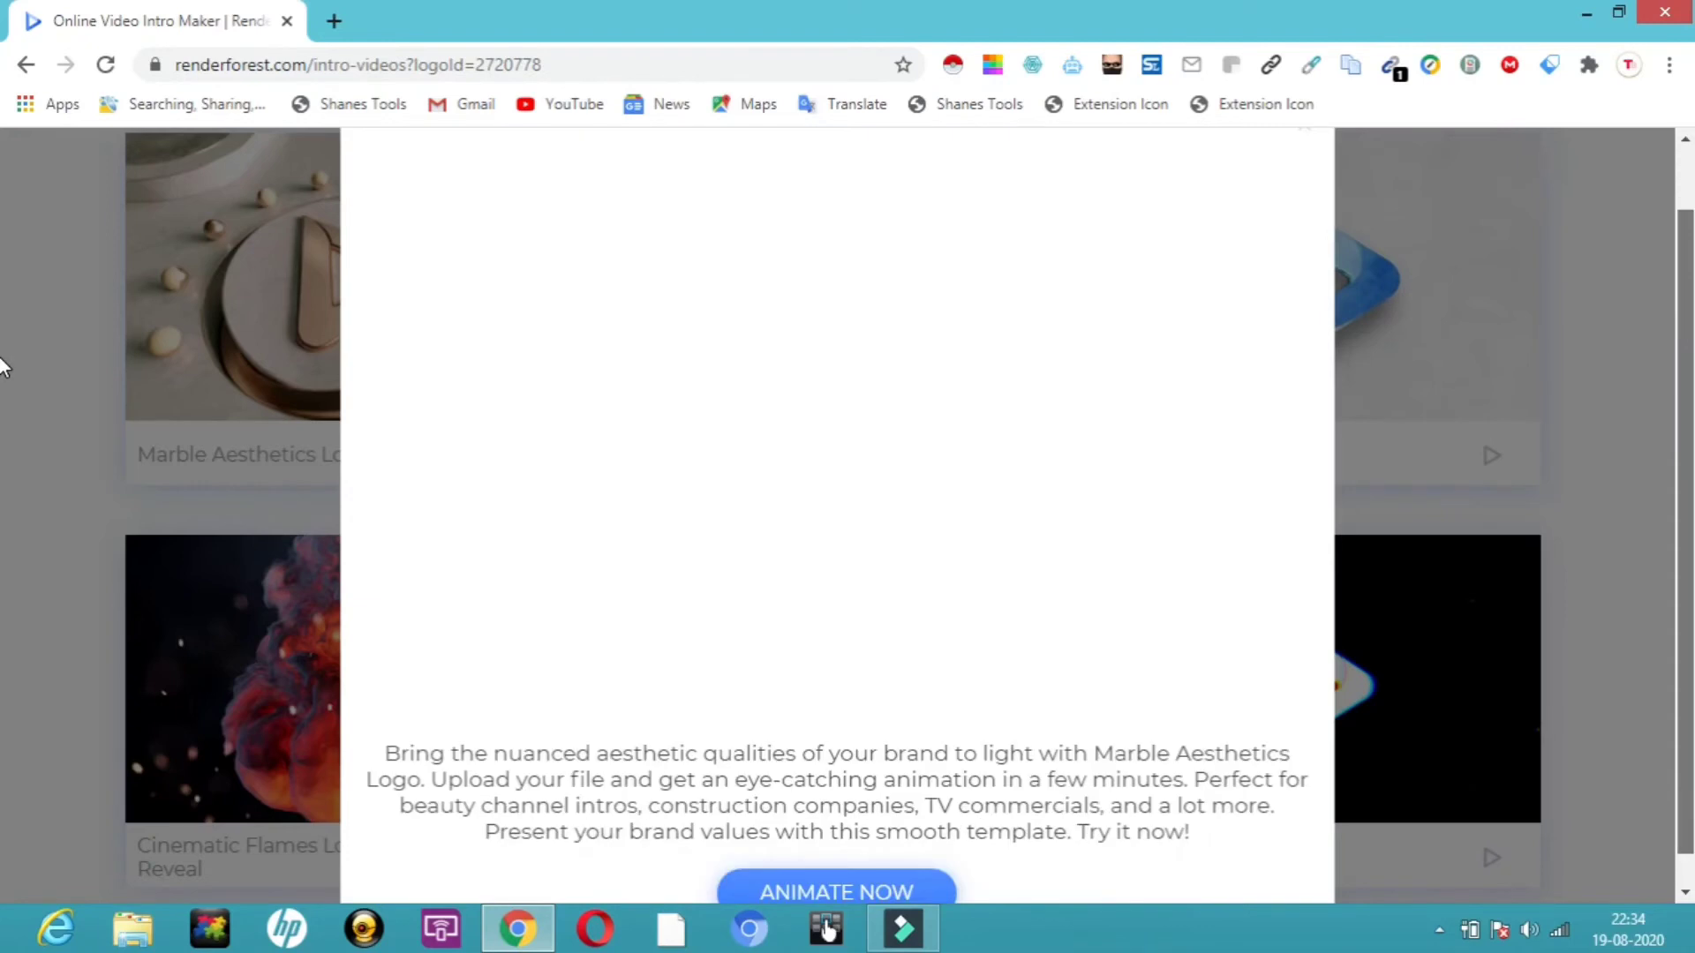
{"action": "scroll", "coordinate": [3, 380], "scroll_direction": "down", "scroll_amount": 1}
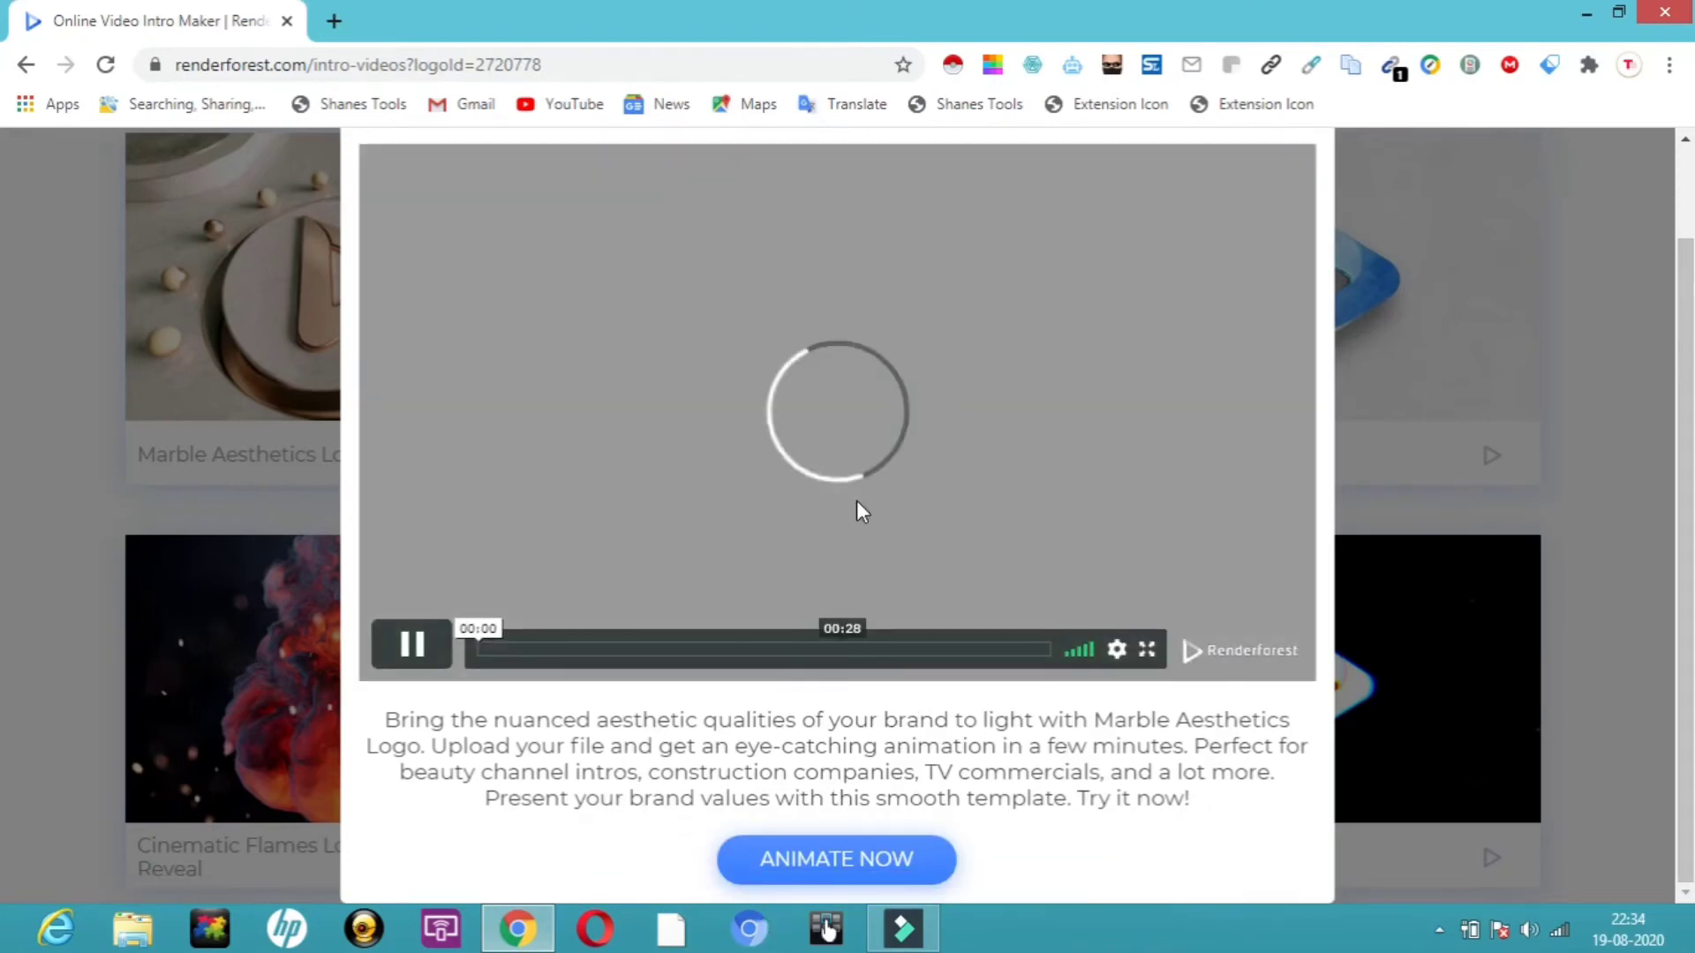
{"action": "left_click", "coordinate": [845, 861]}
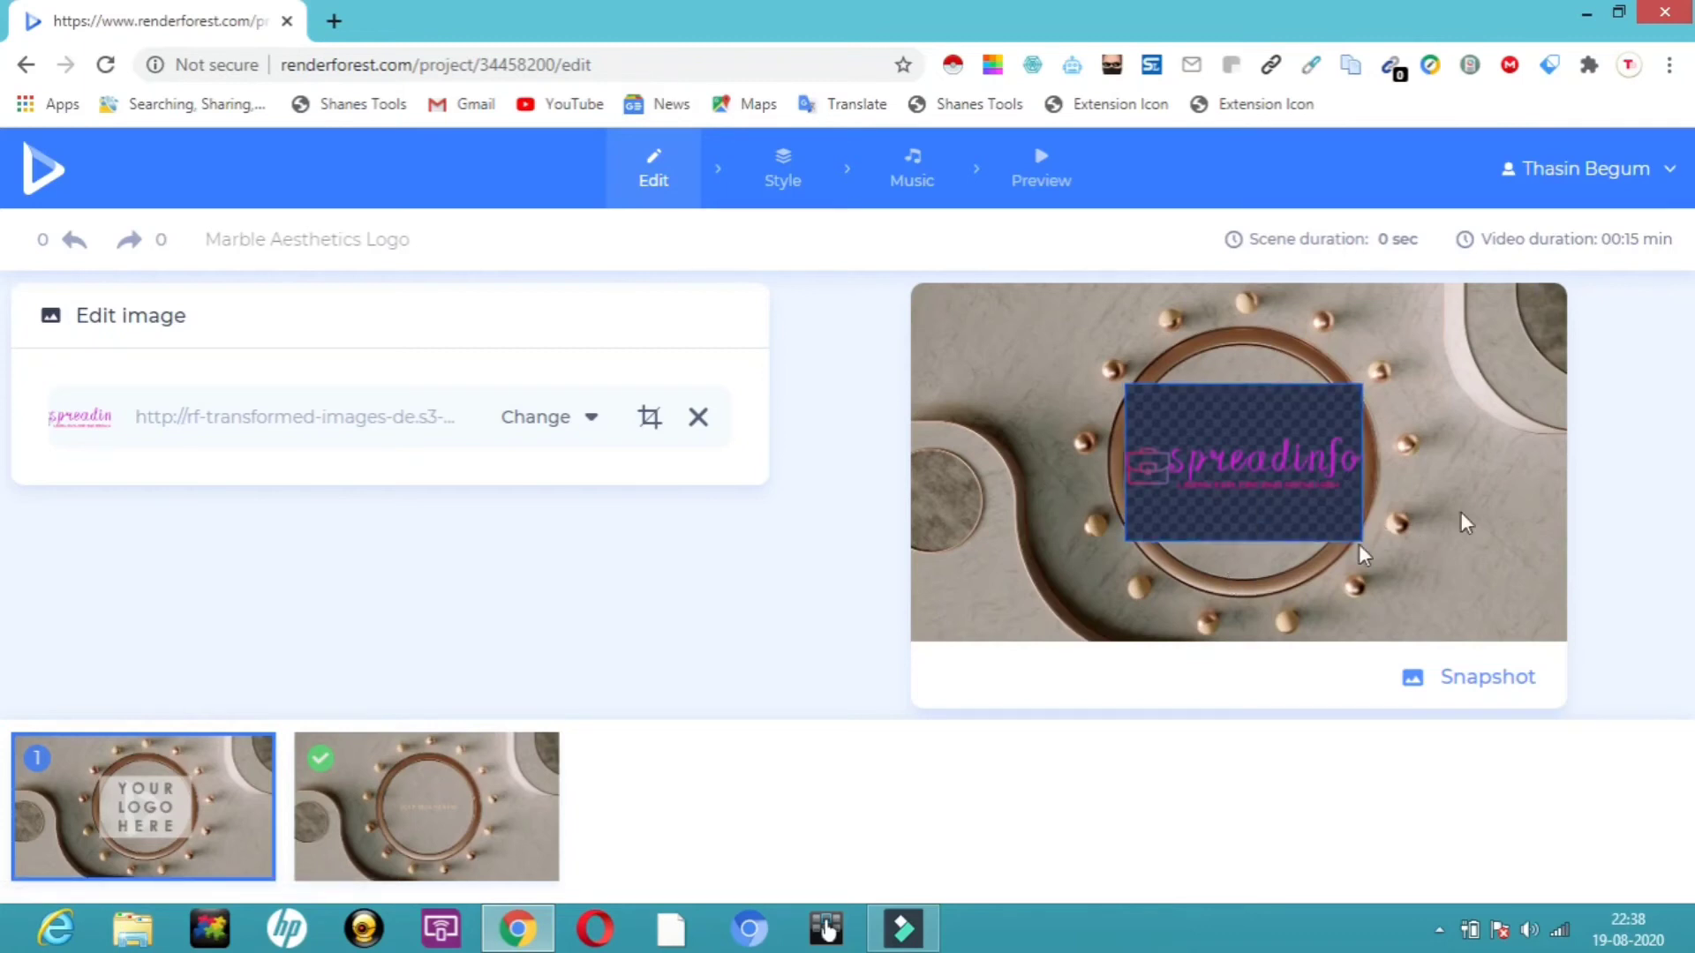
{"action": "left_click", "coordinate": [589, 418]}
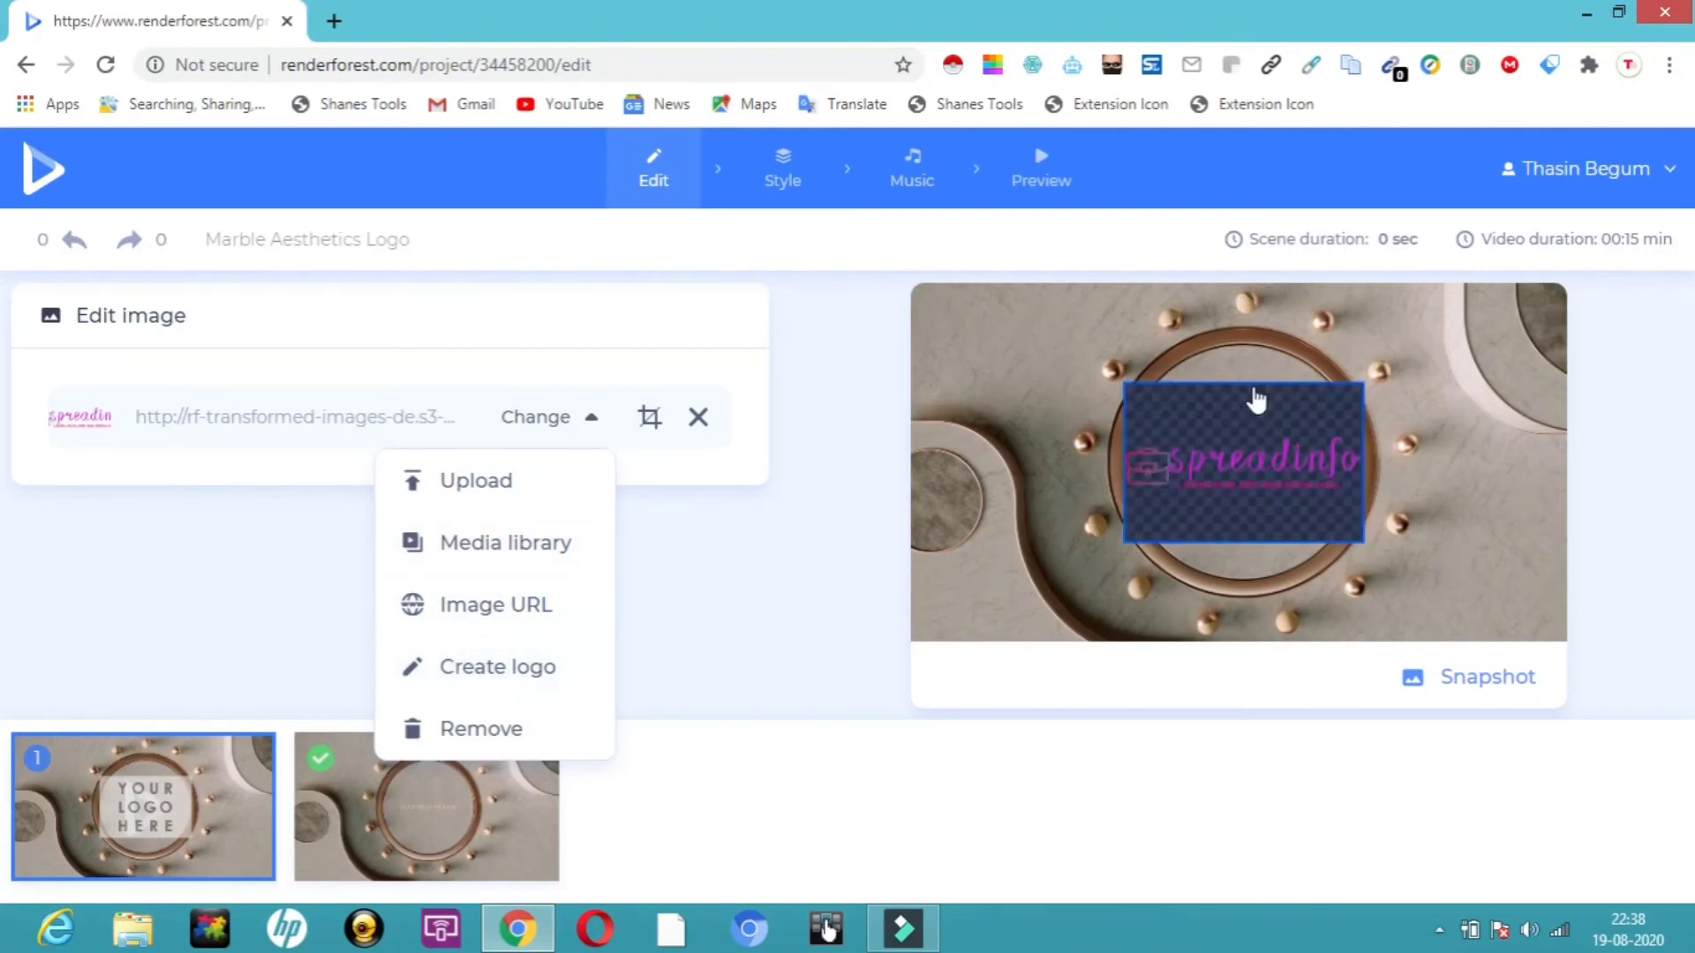
{"action": "left_click", "coordinate": [816, 496]}
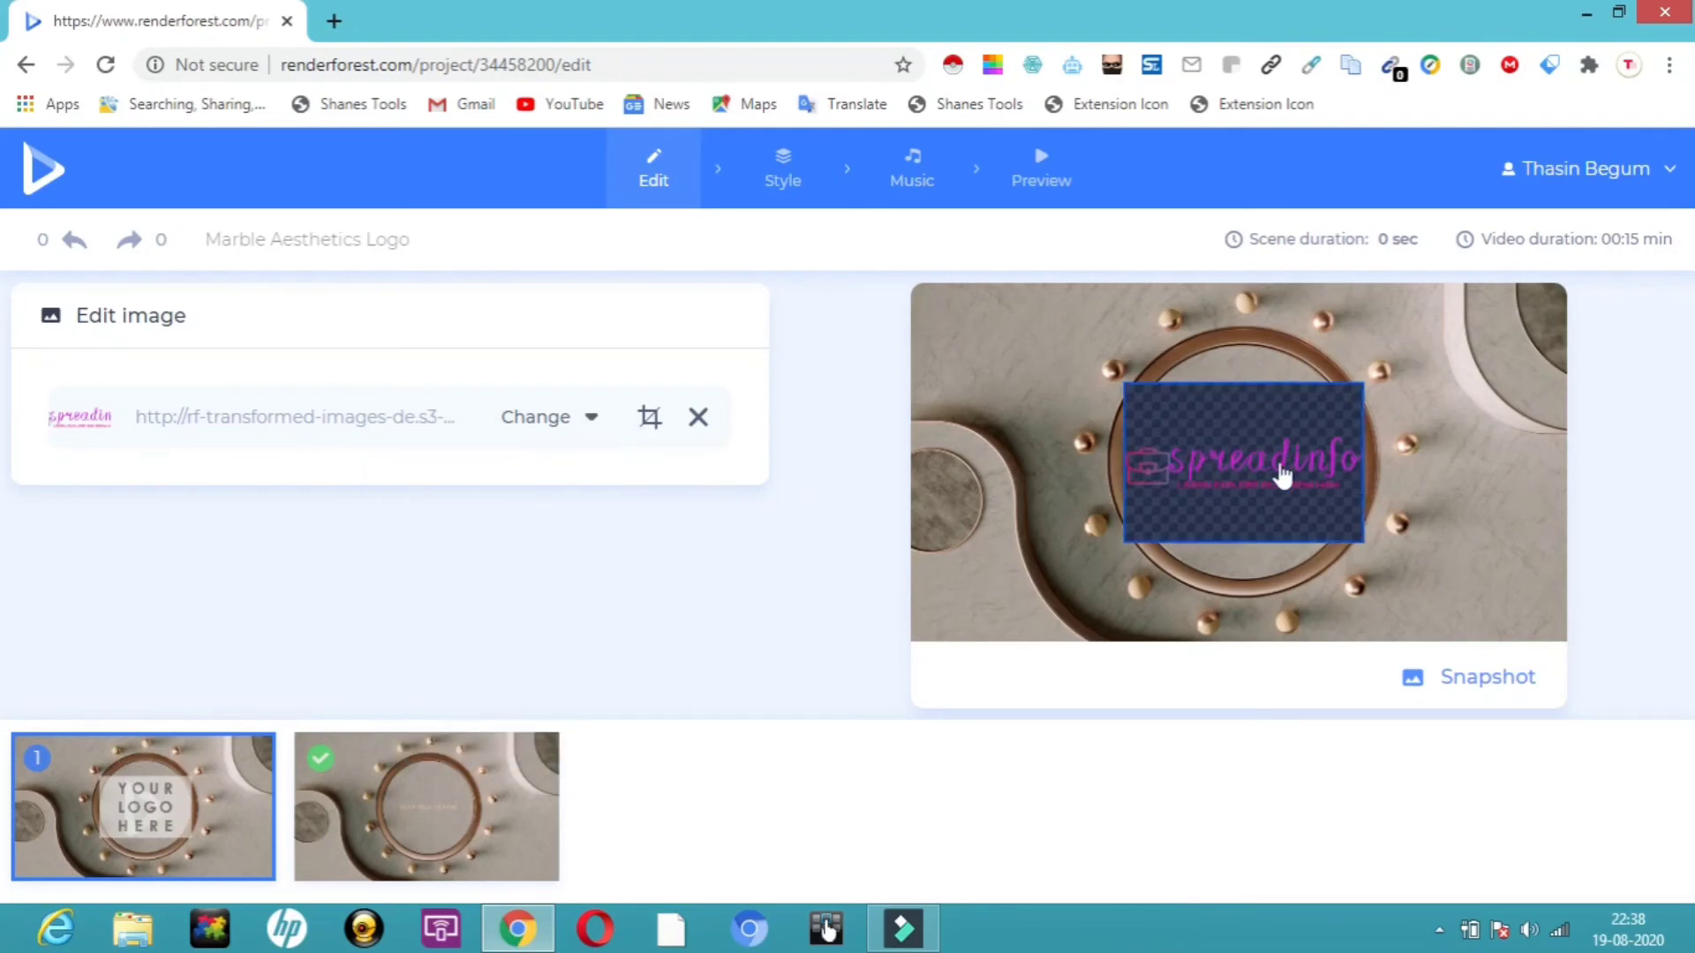
Try a different look for the animation style, then reselect the original copper marble look.
{"action": "left_click", "coordinate": [785, 185]}
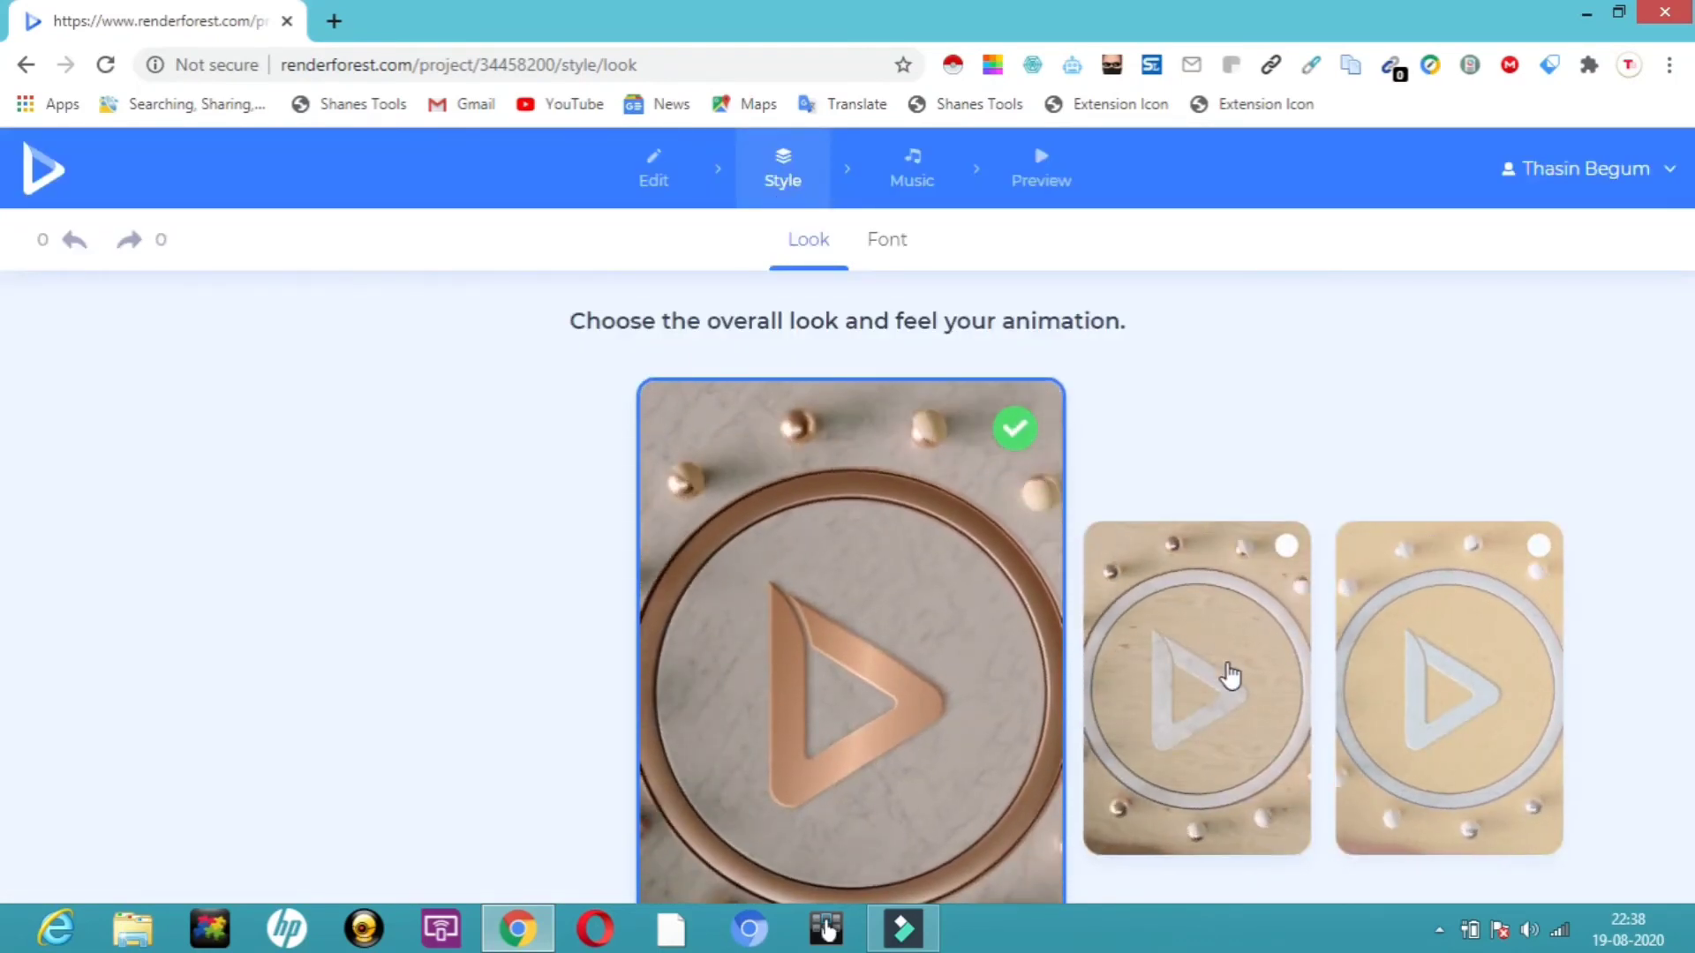
{"action": "left_click", "coordinate": [1284, 549]}
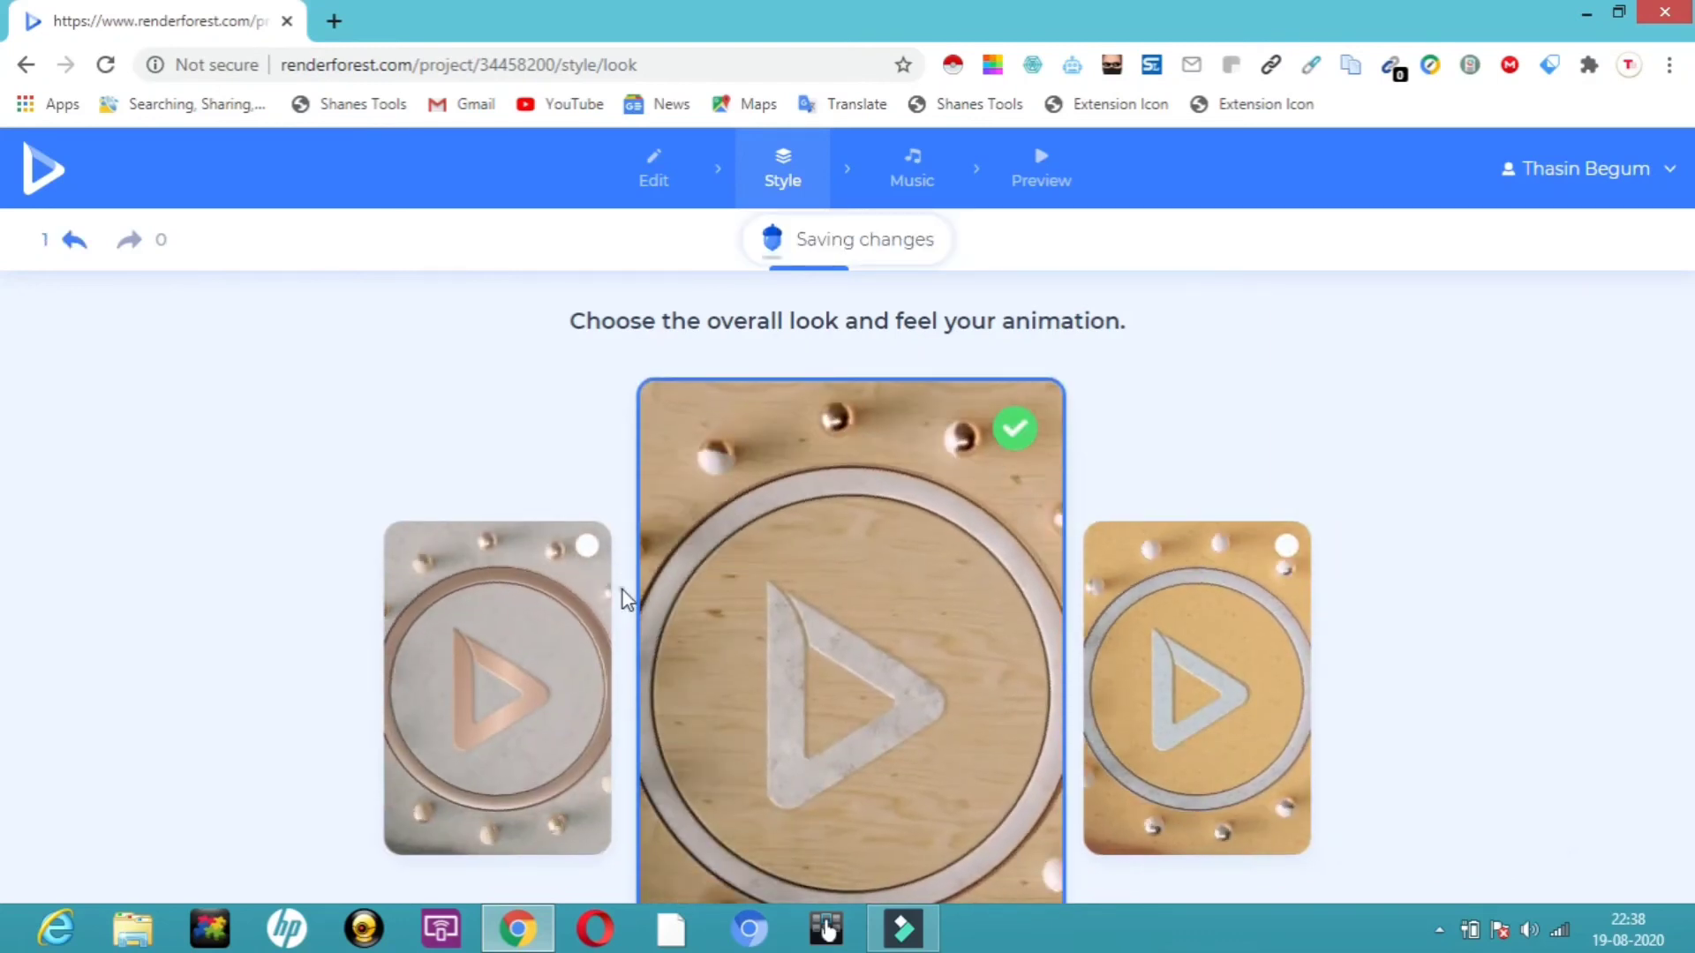
{"action": "left_click", "coordinate": [578, 552]}
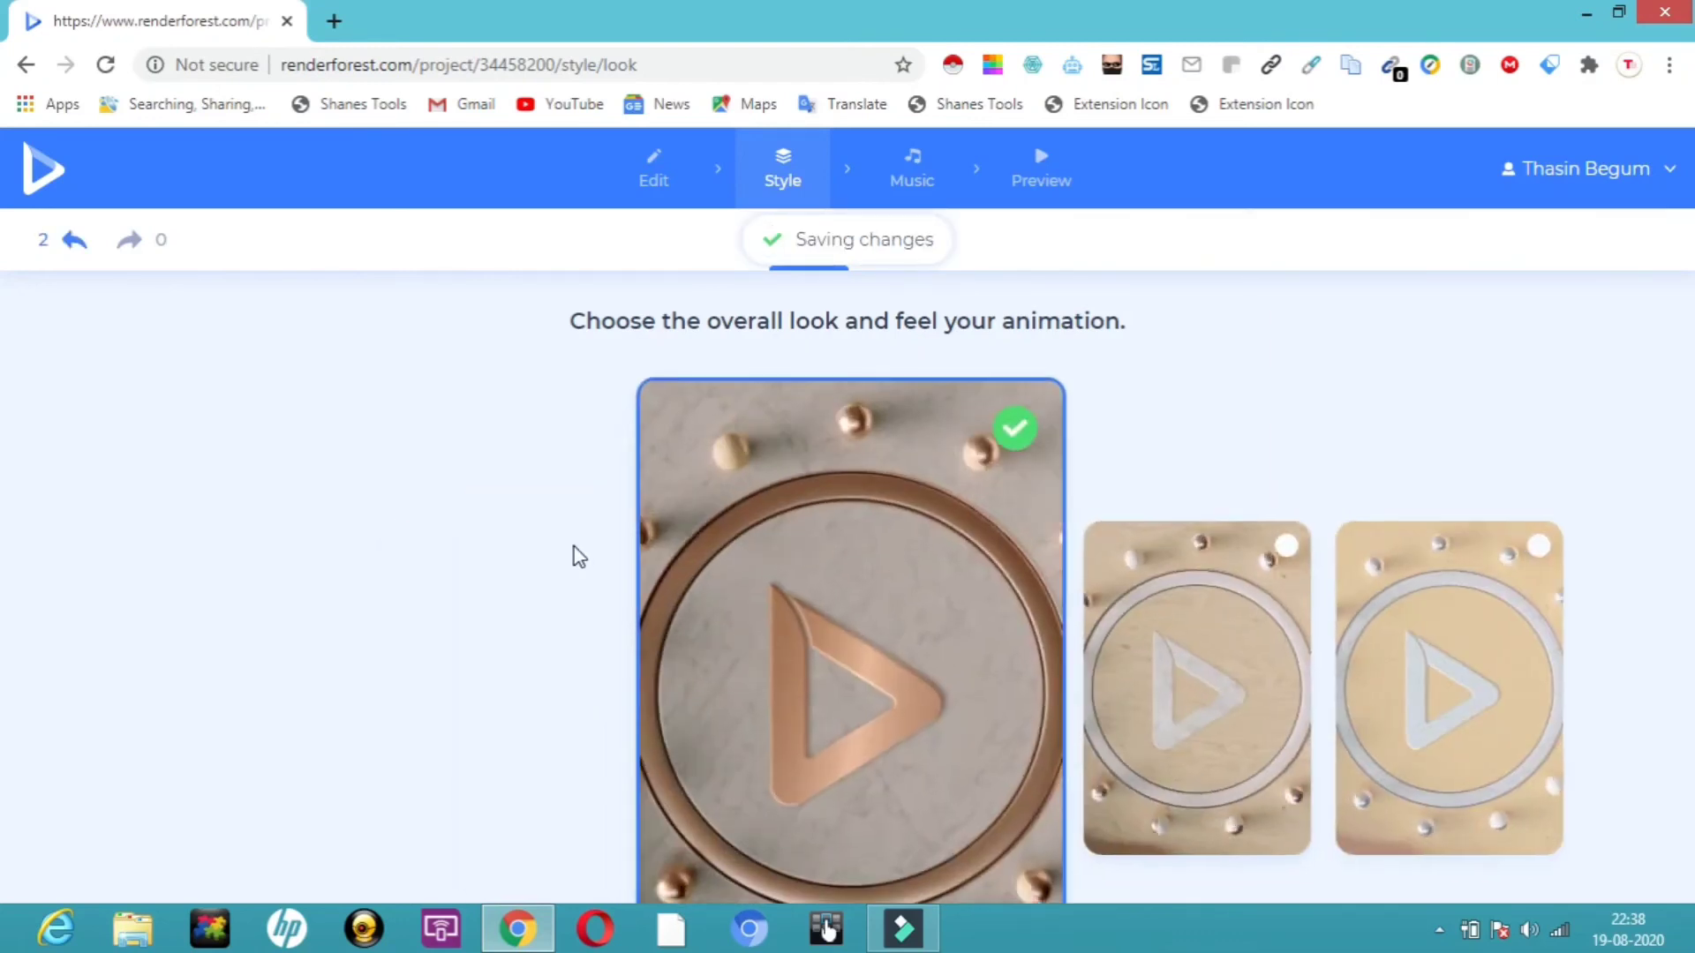
Add the Logo That Inspires track as the animation's music and play it briefly.
{"action": "left_click", "coordinate": [892, 168]}
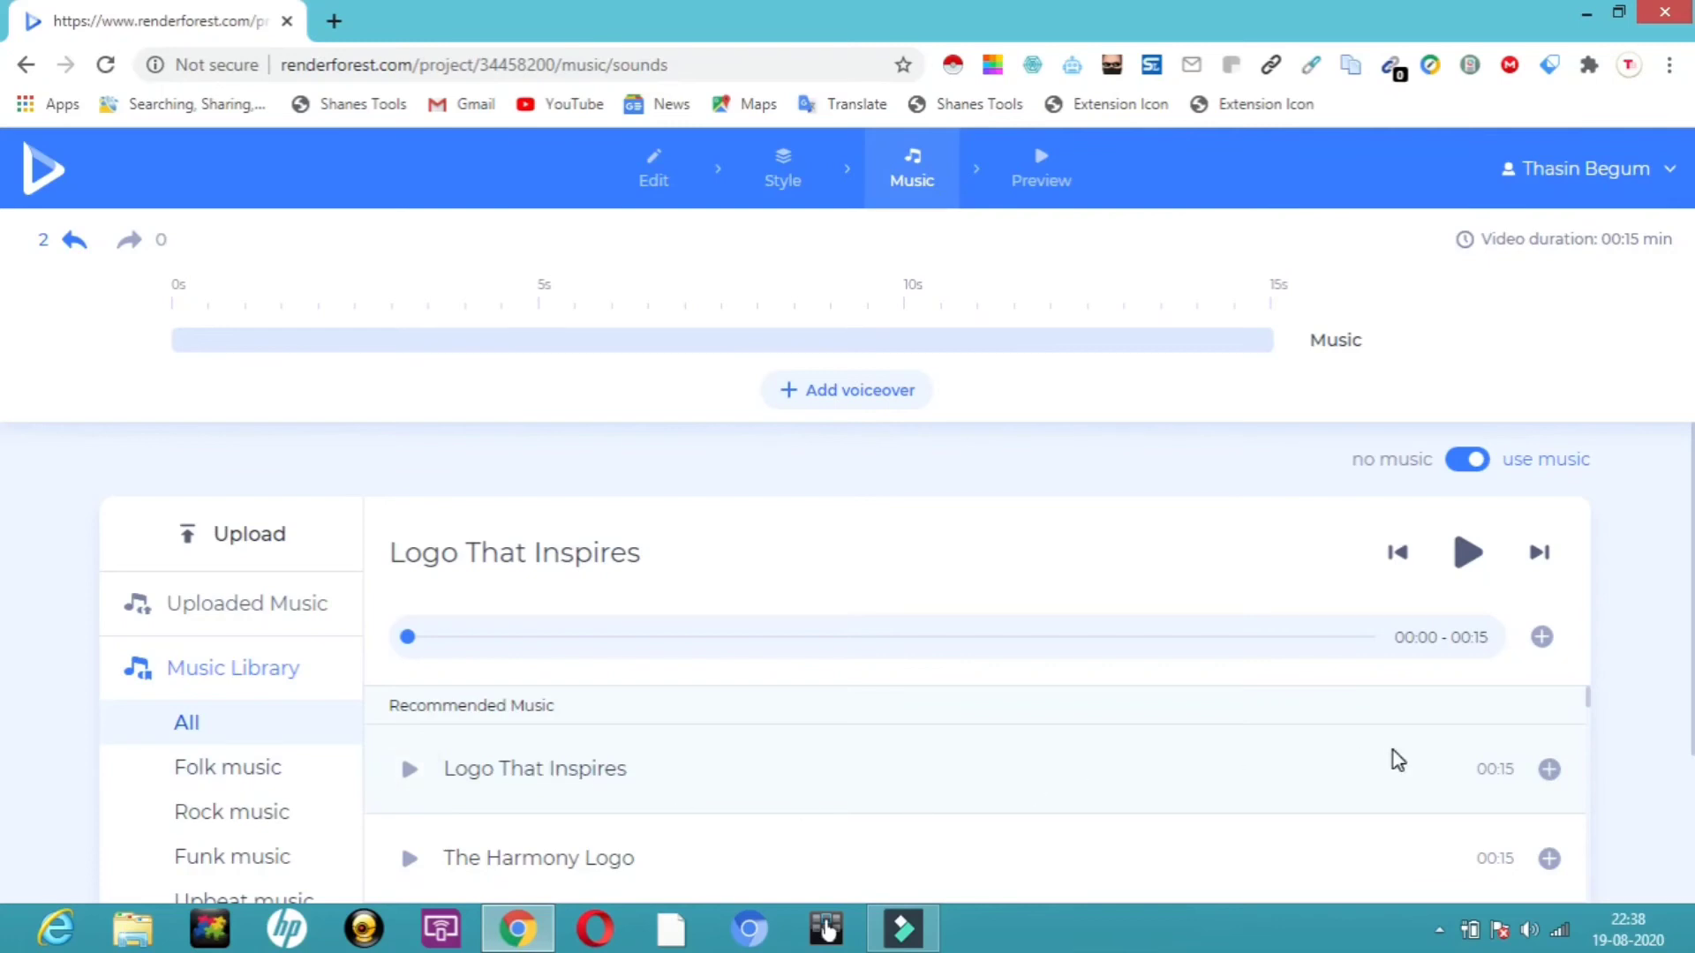
{"action": "left_click", "coordinate": [1554, 779]}
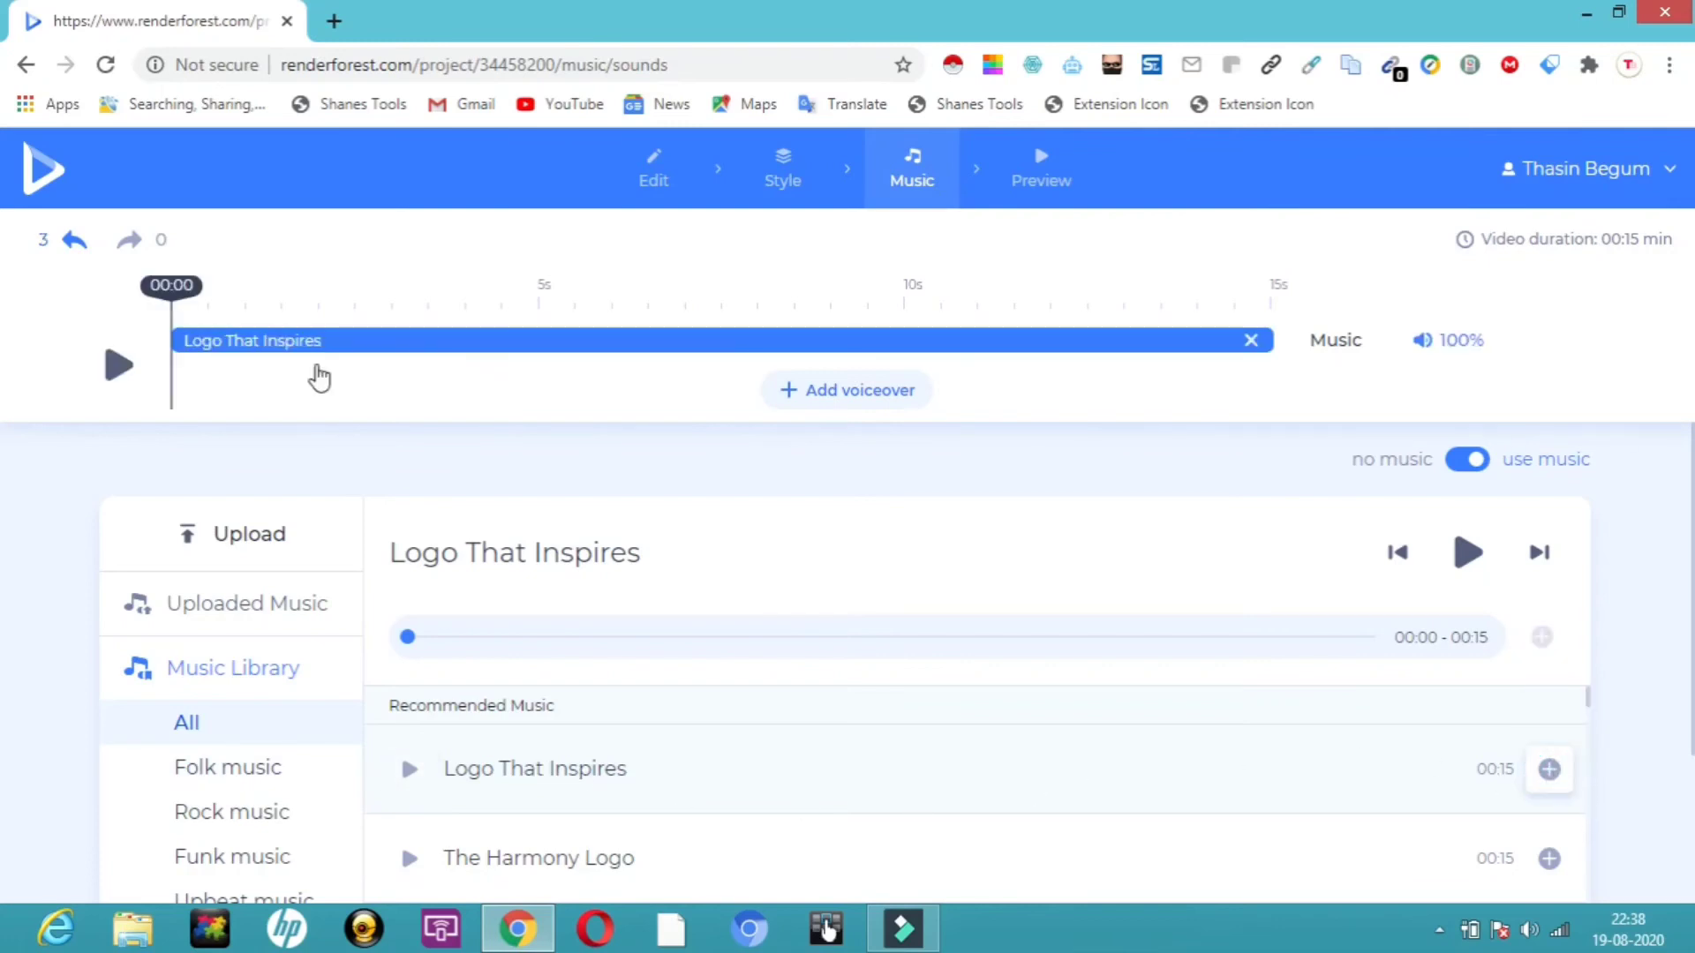
{"action": "left_click", "coordinate": [115, 371]}
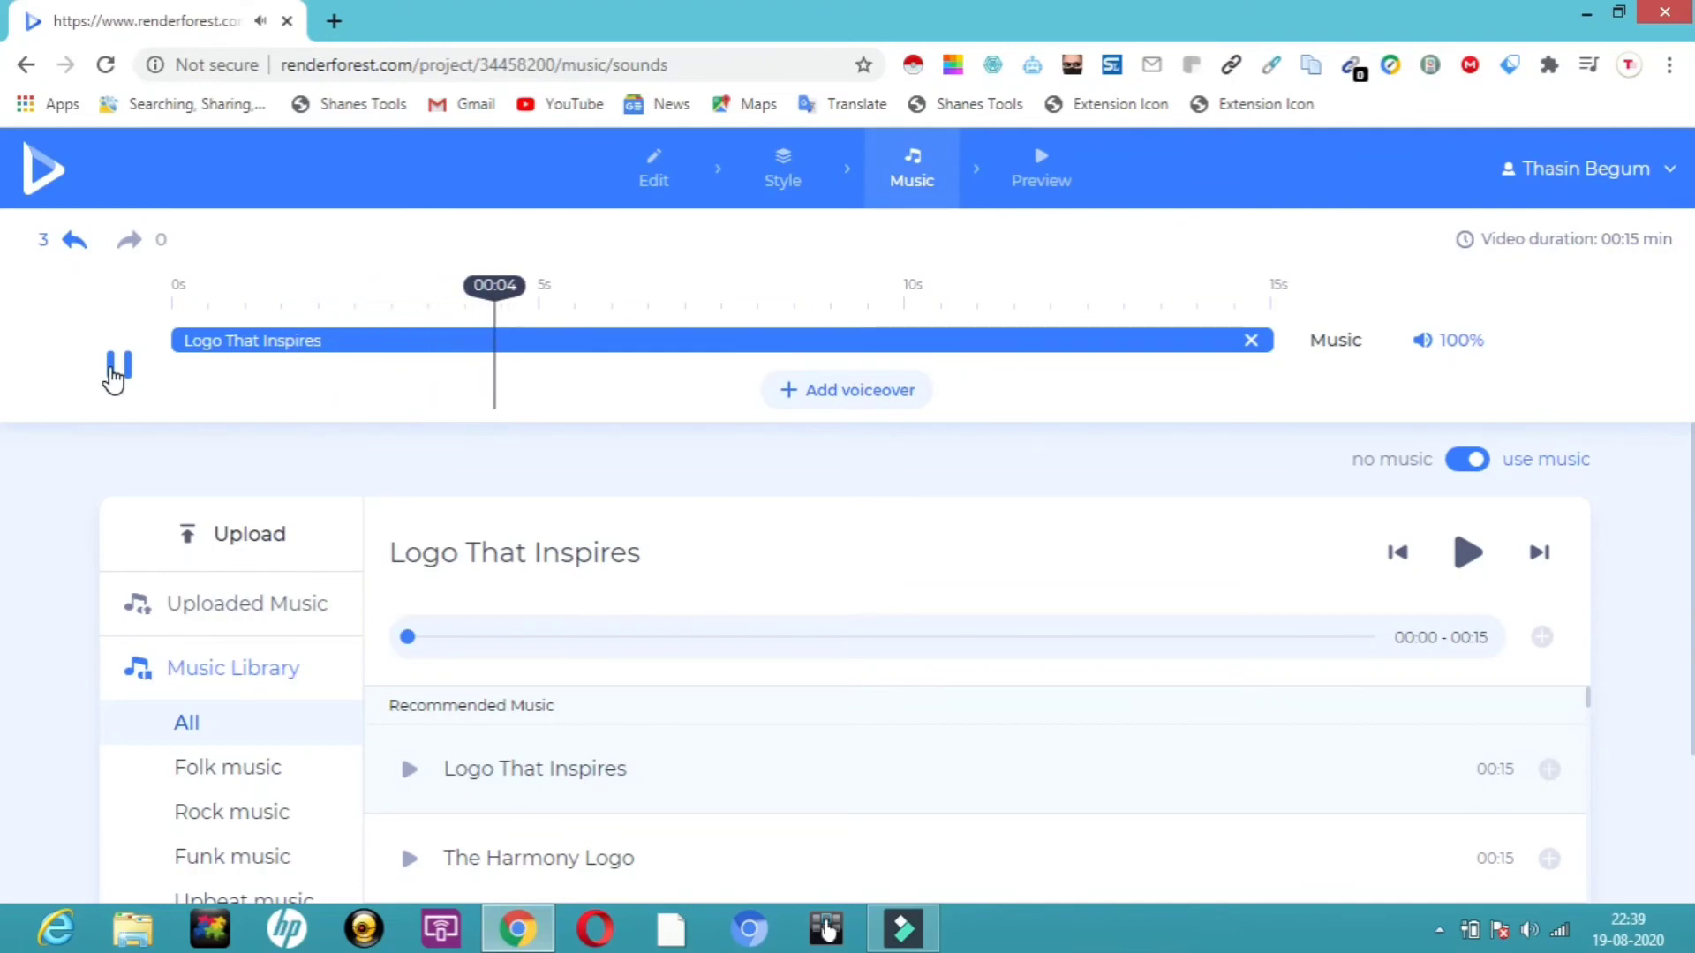
{"action": "left_click", "coordinate": [121, 378]}
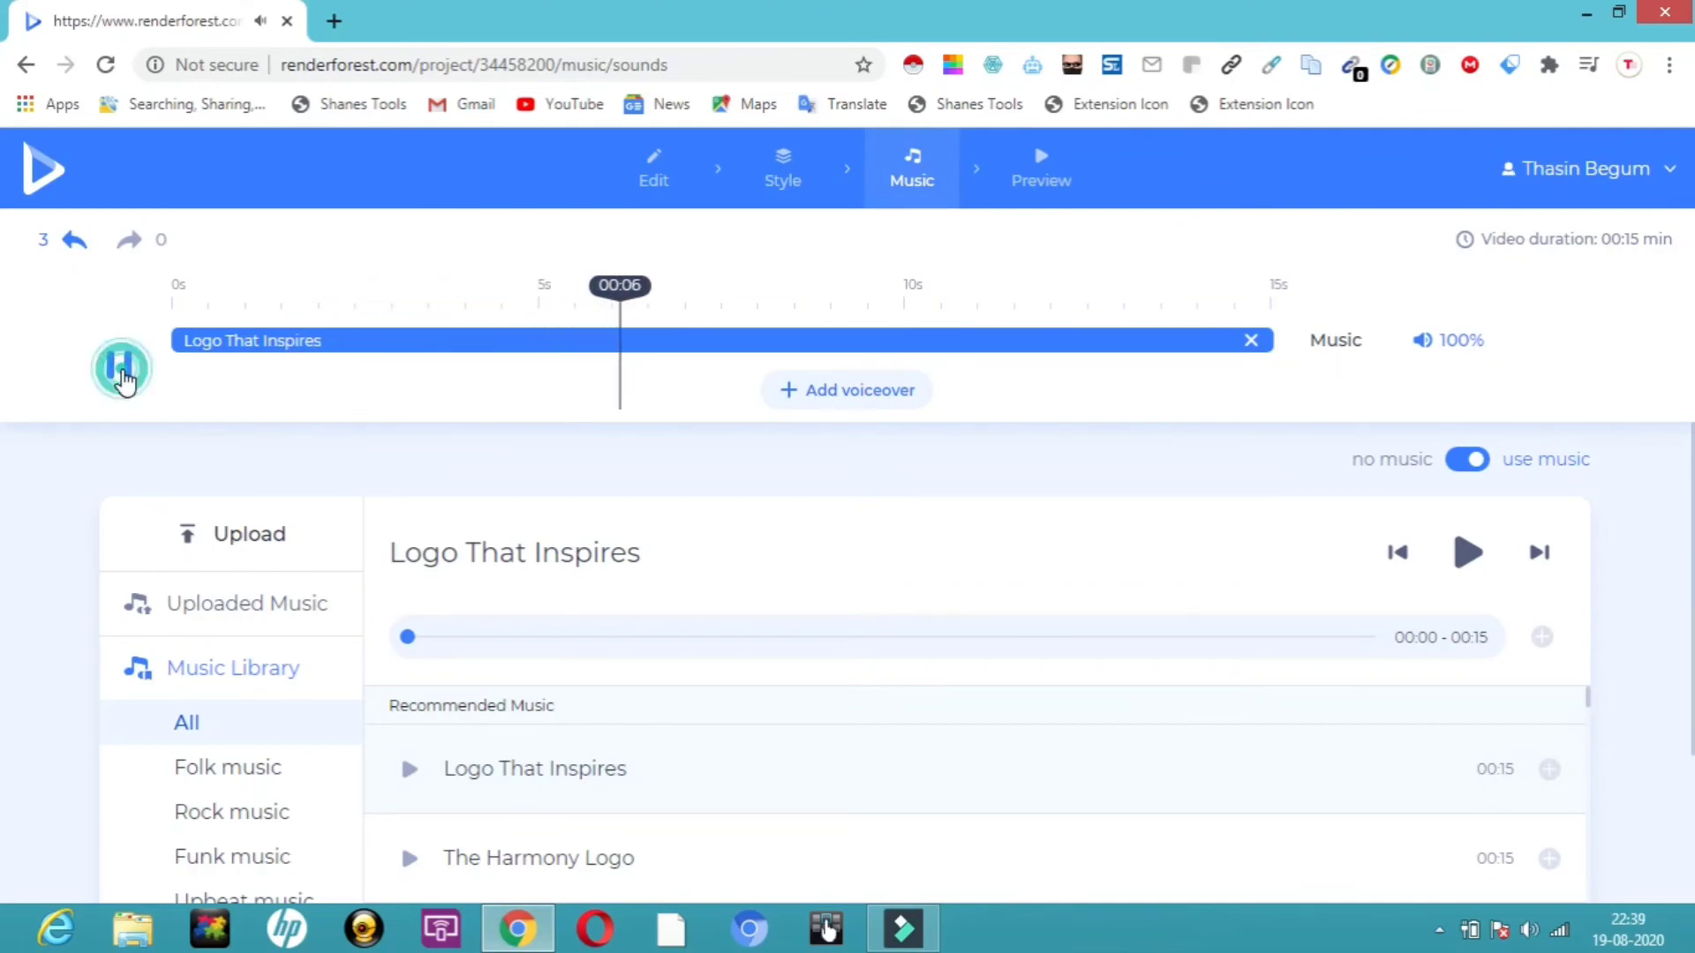
Export a free low-quality preview of the logo animation.
{"action": "left_click", "coordinate": [1046, 157]}
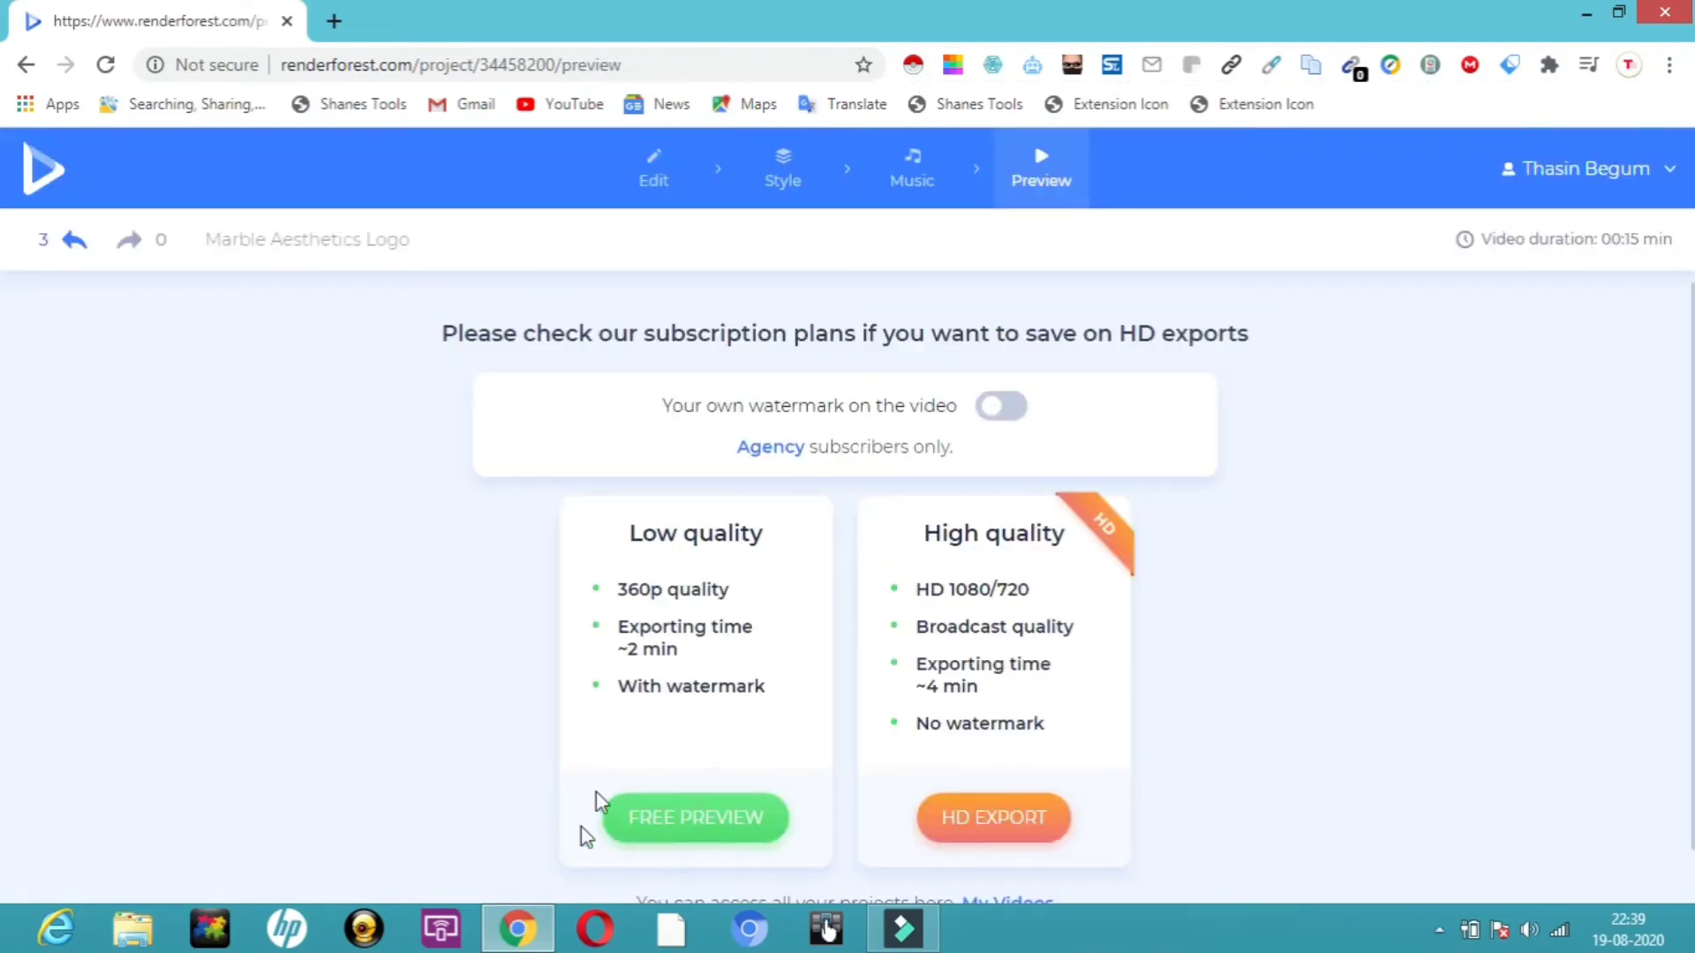
{"action": "left_click", "coordinate": [719, 814]}
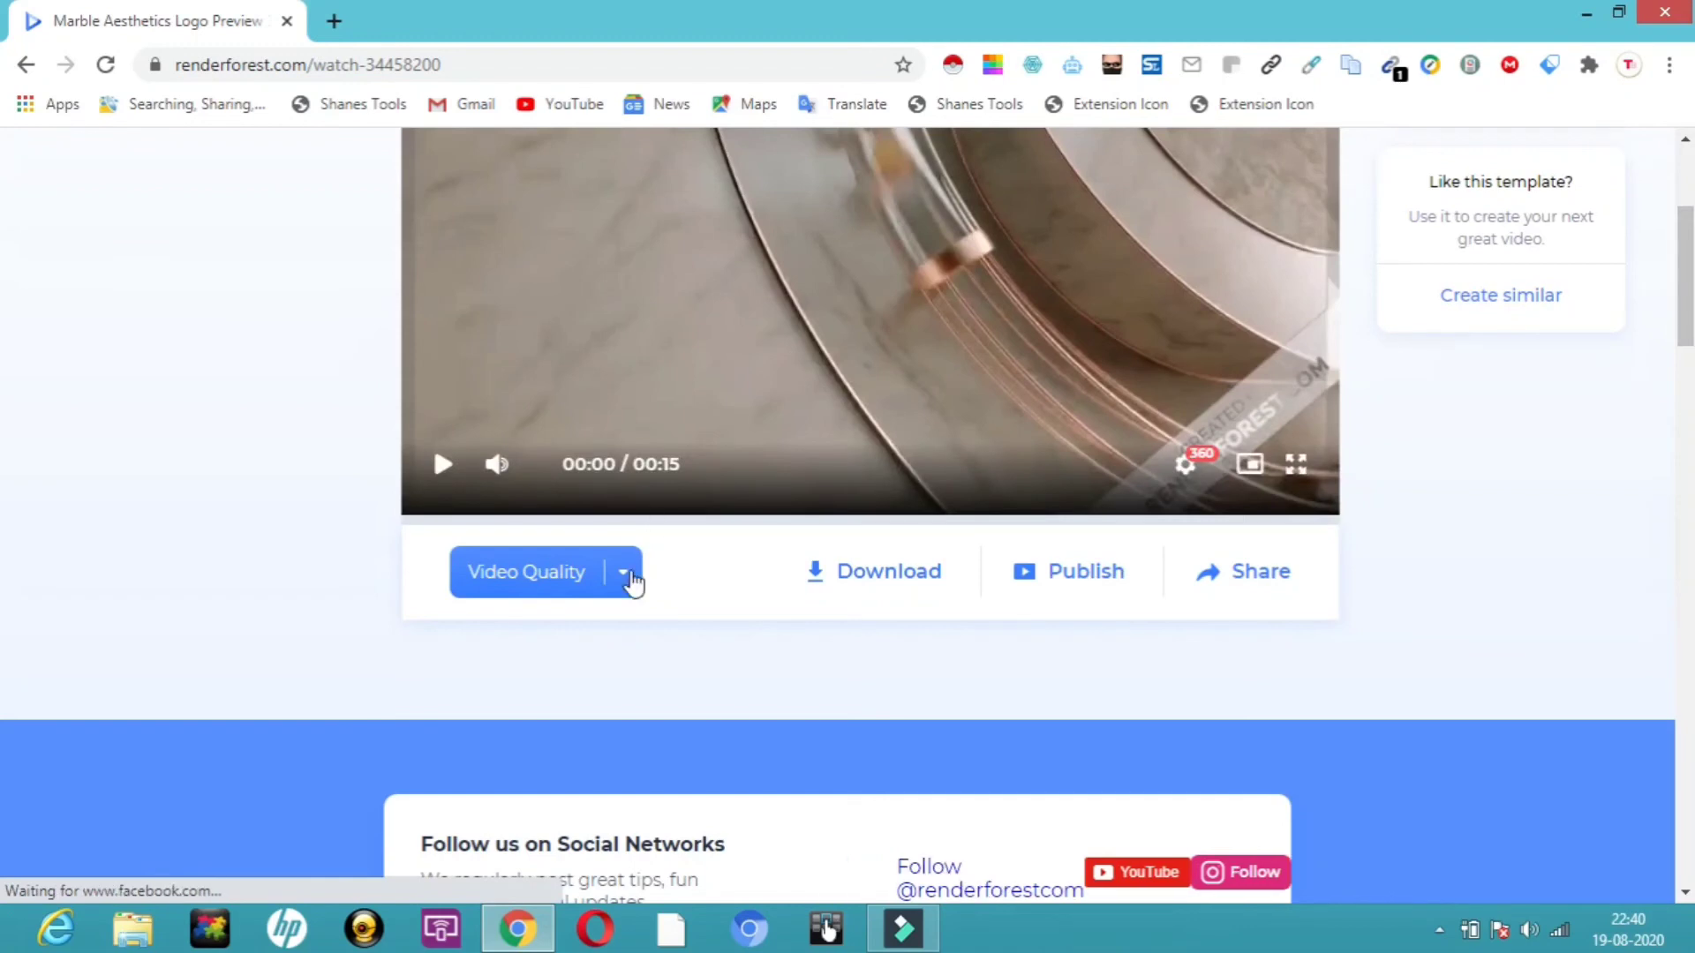
Pick the free 360p video quality and download the animation video.
{"action": "left_click", "coordinate": [625, 573]}
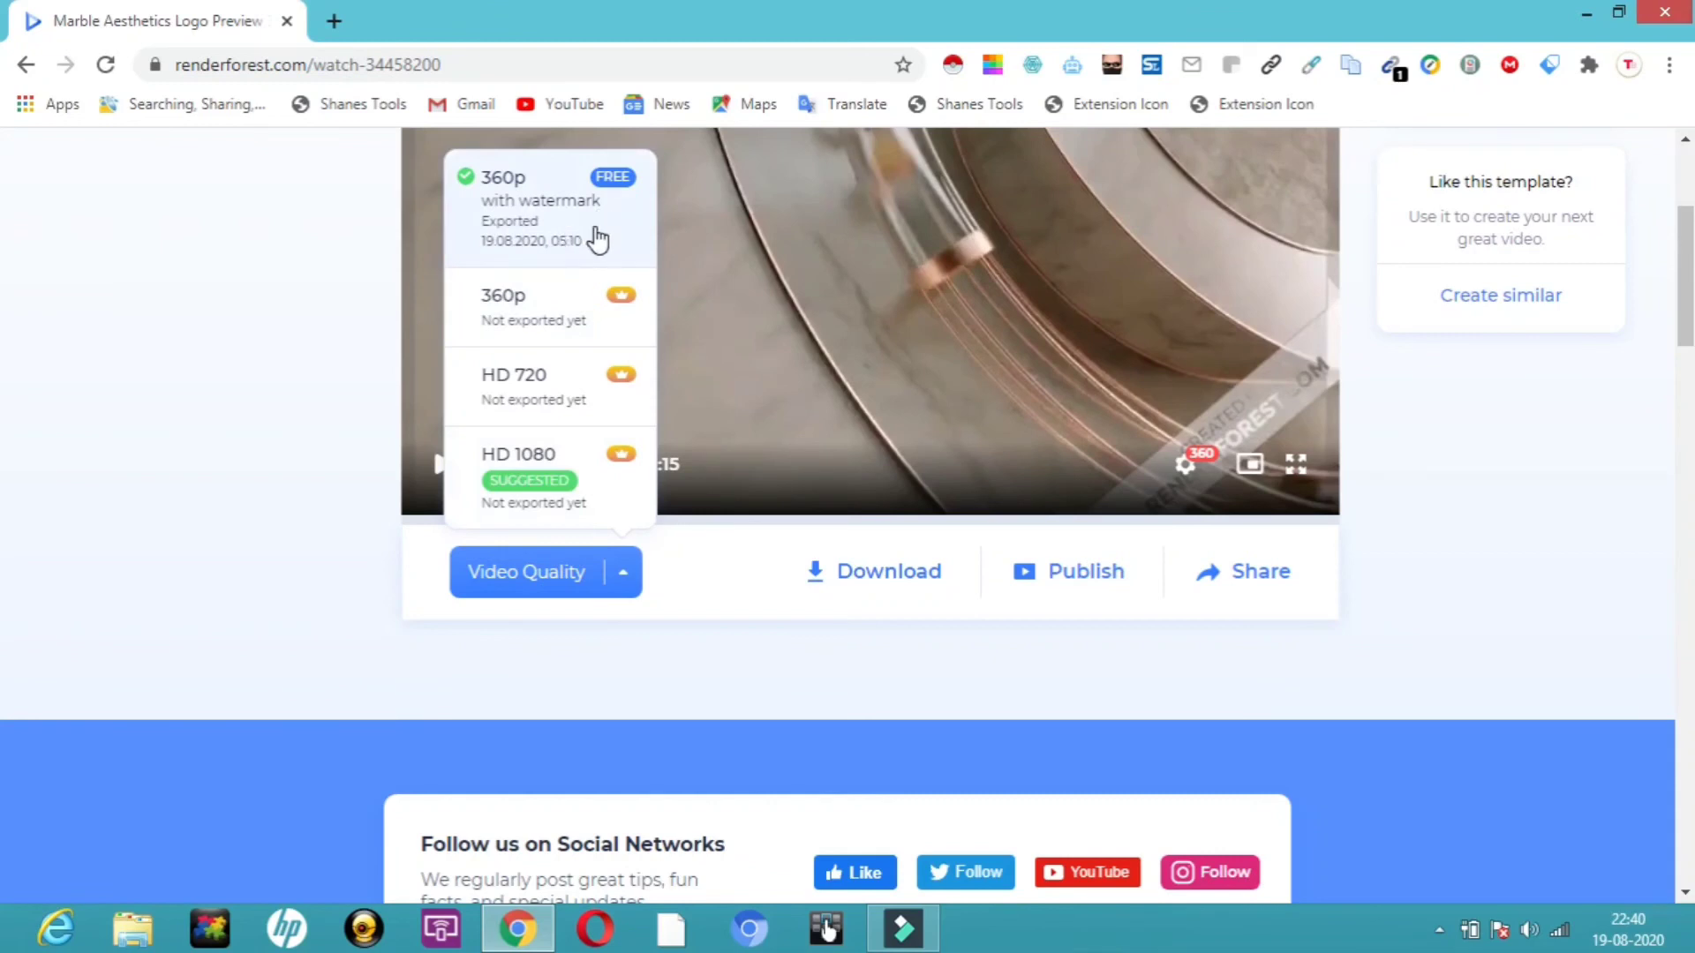
{"action": "left_click", "coordinate": [432, 653]}
{"action": "left_click", "coordinate": [890, 575]}
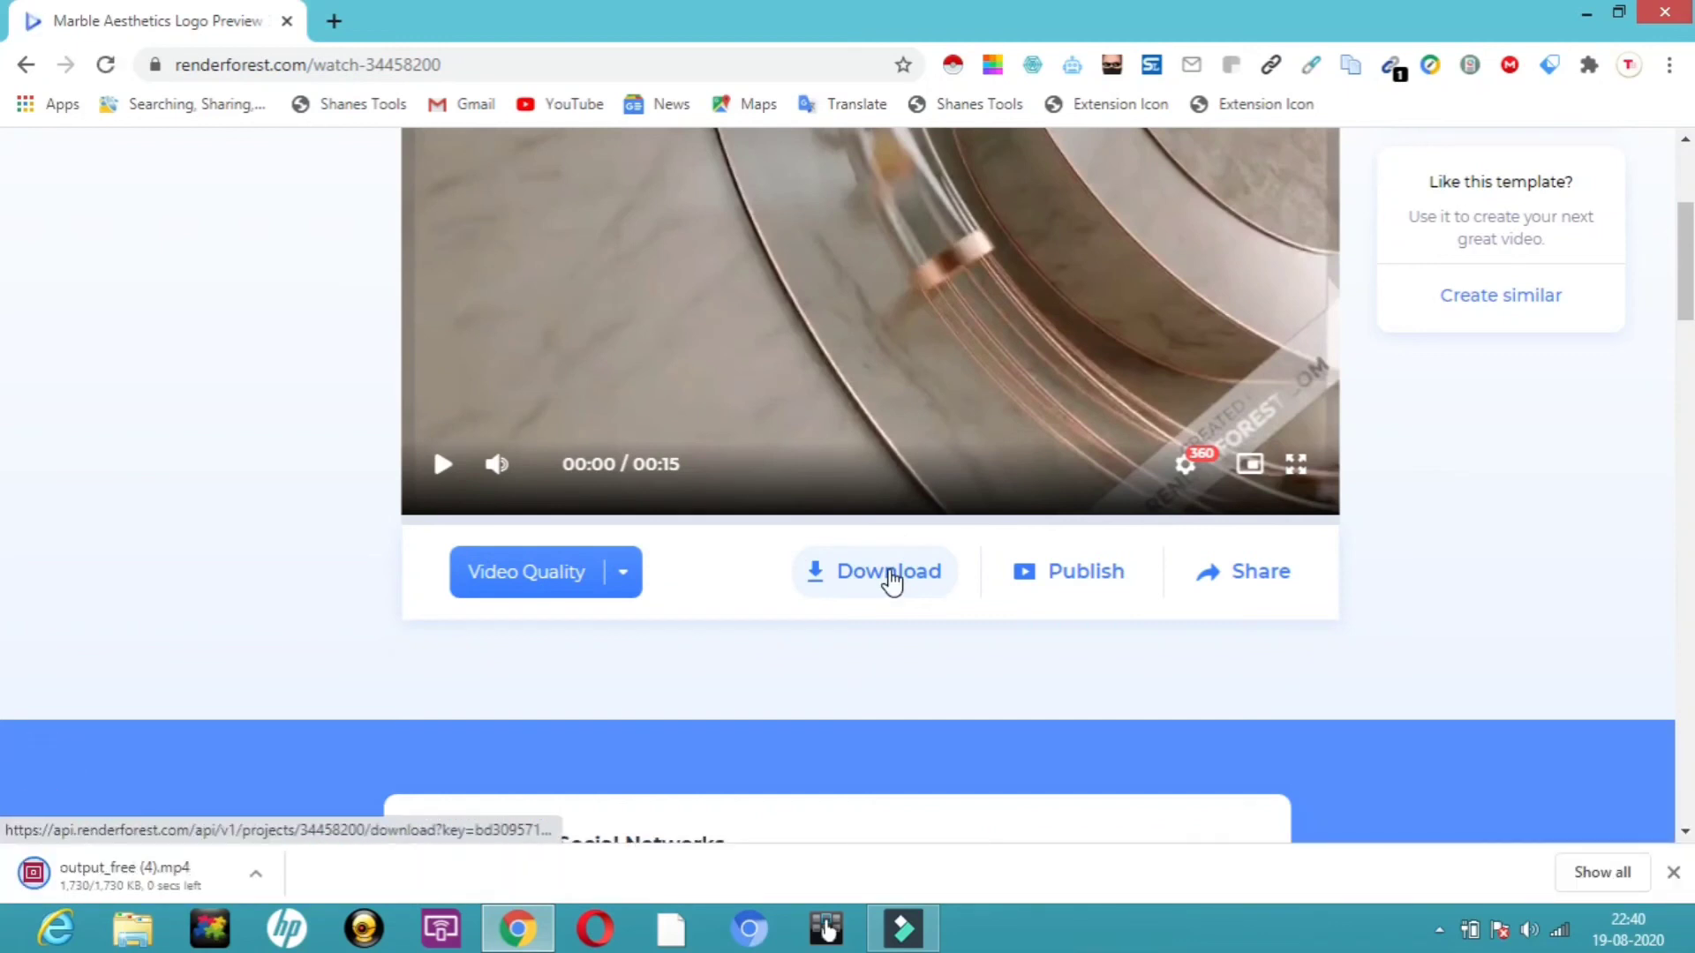
Open the downloaded output_free (4).mp4 video to watch it.
{"action": "left_click", "coordinate": [99, 879]}
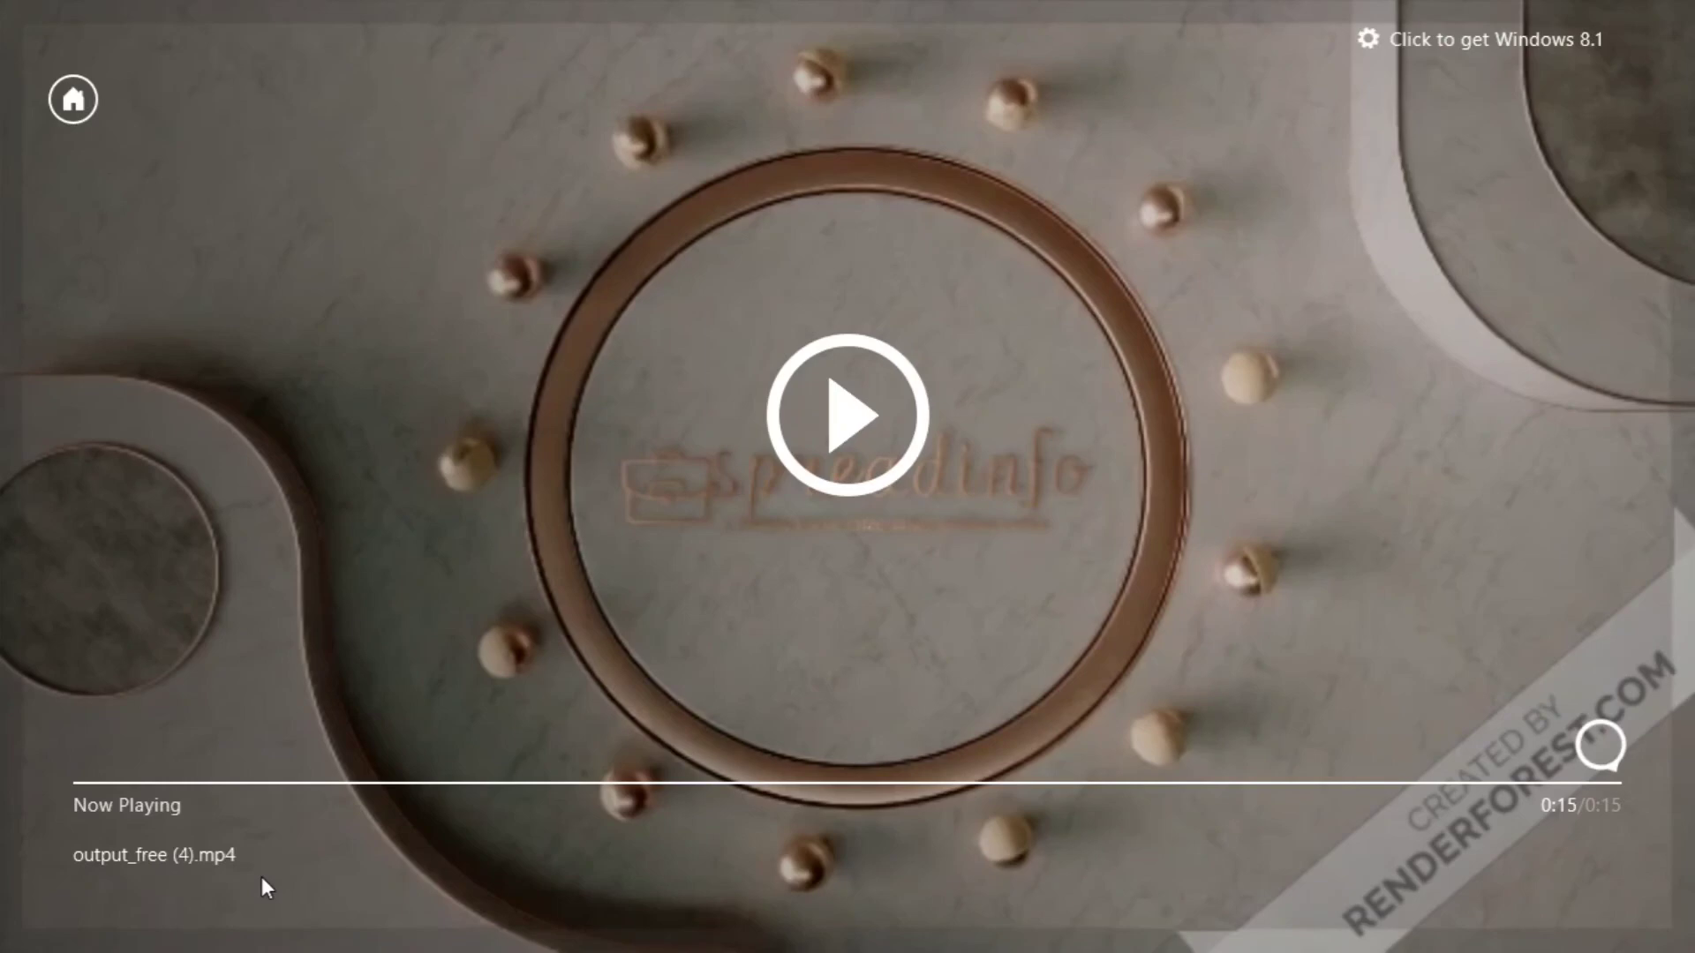
{"action": "key", "text": "super"}
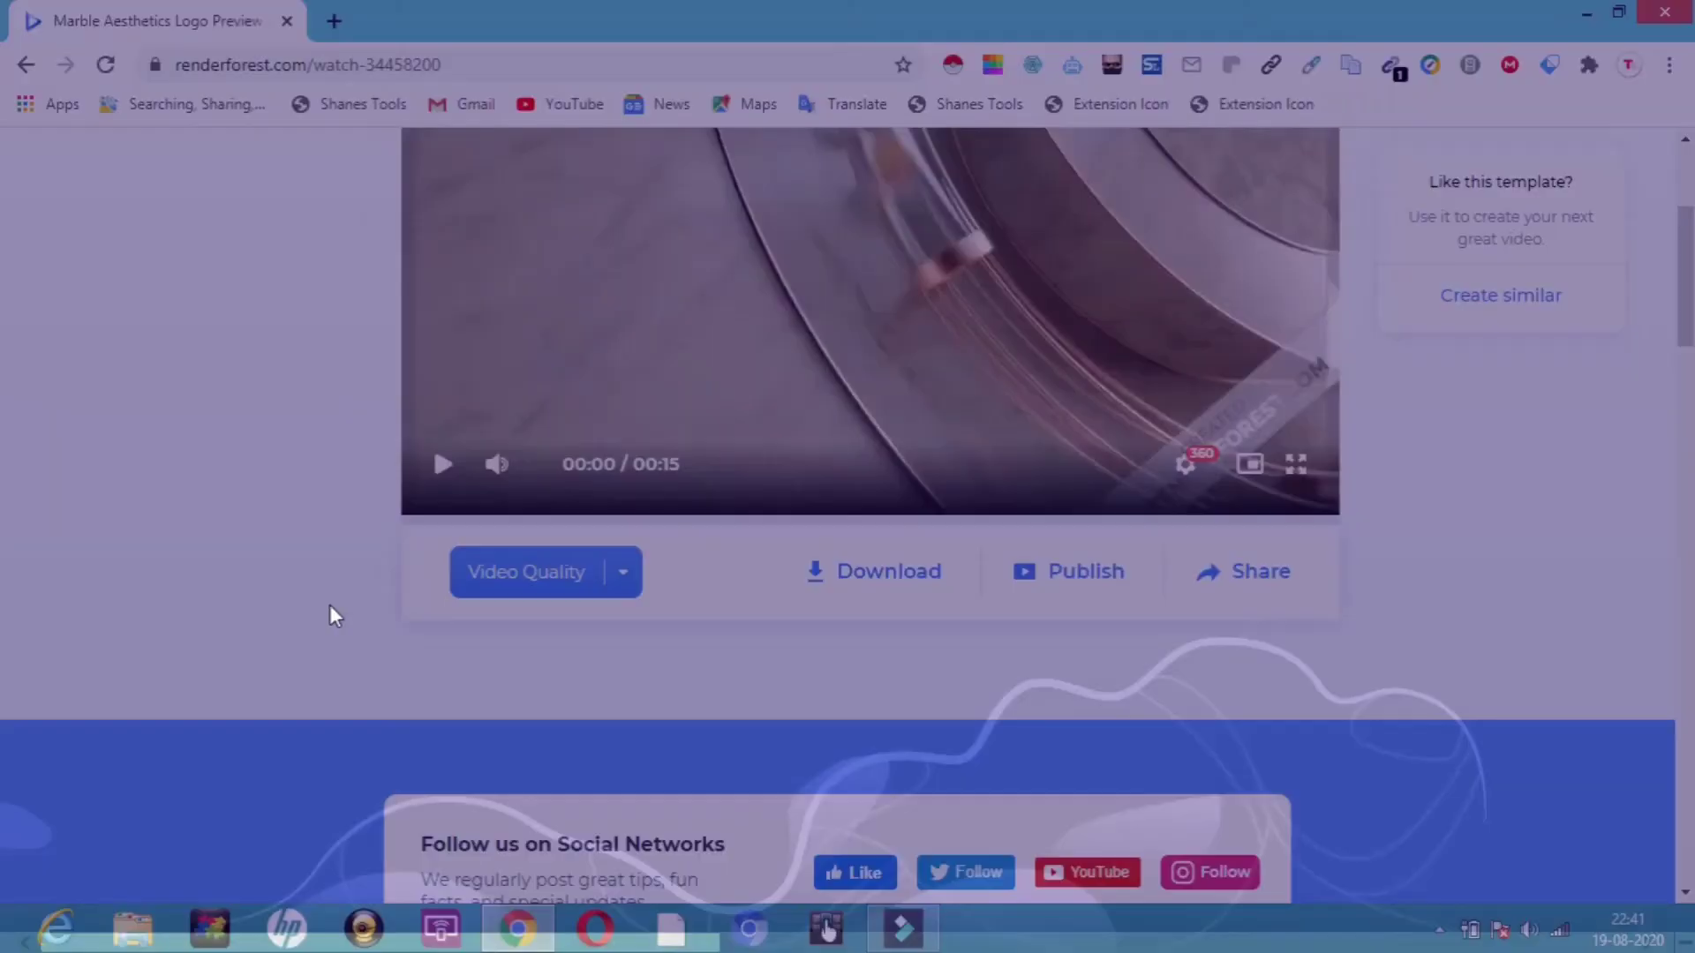